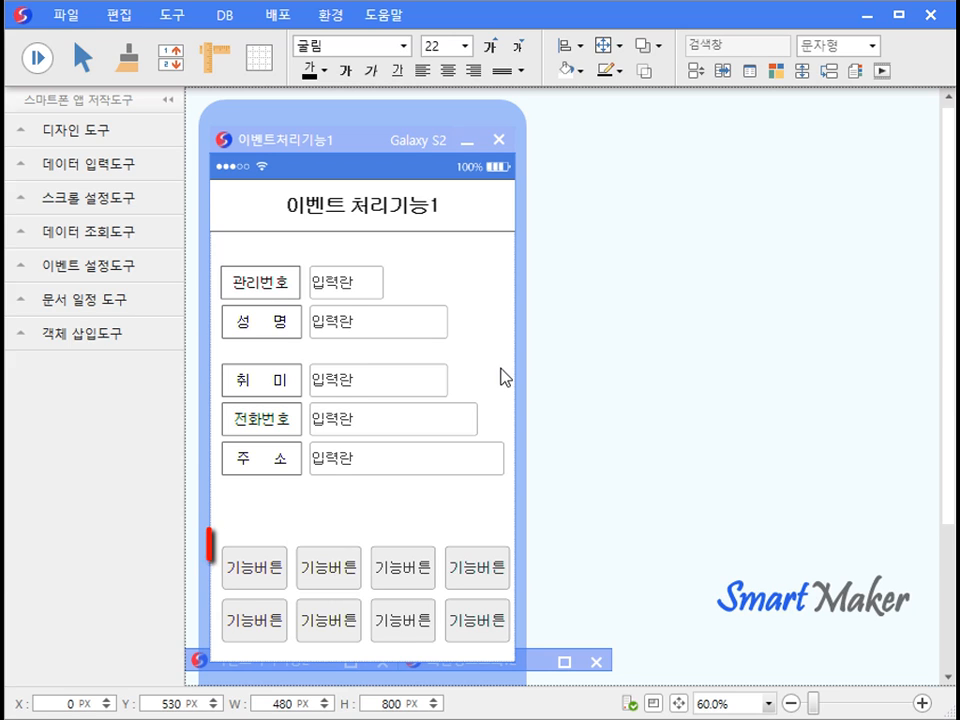
# Show and hide the event setup tools, then bring up the first function button's context menu.
pyautogui.click(120, 270)
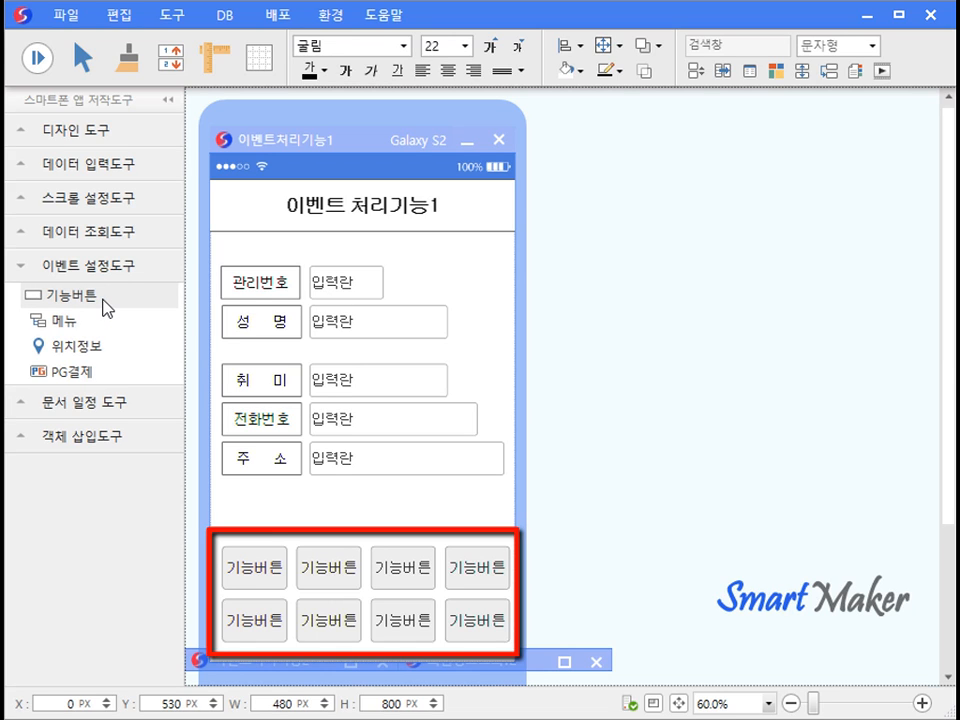
pyautogui.click(126, 268)
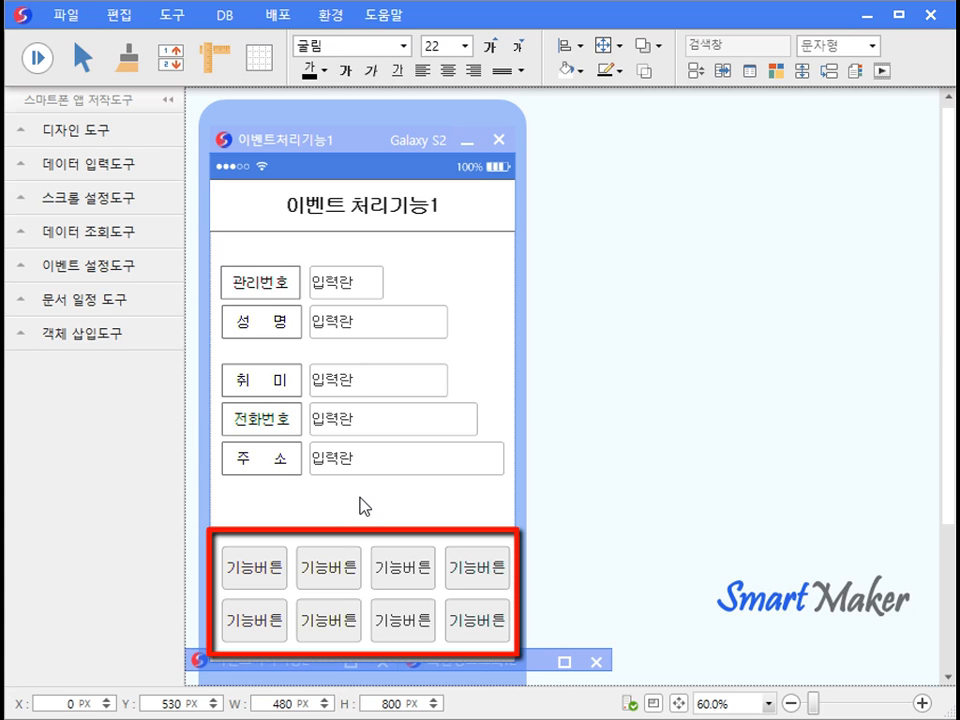
pyautogui.rightClick(280, 560)
# In the first button's style property settings, set 기능선택 to 확인 and close the dialog.
pyautogui.click(305, 572)
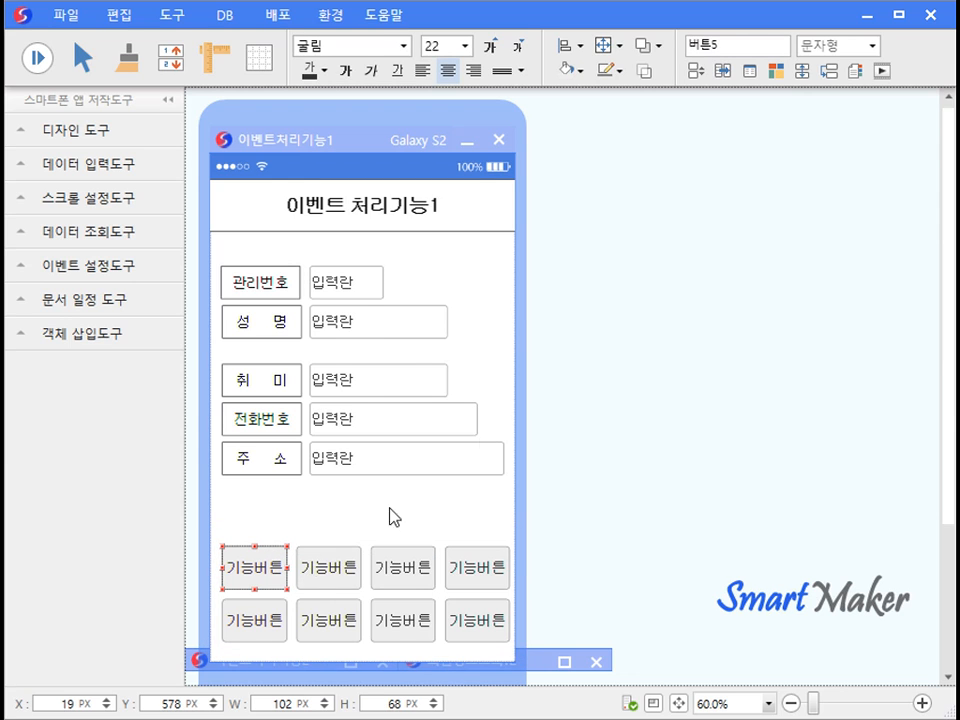
pyautogui.click(685, 274)
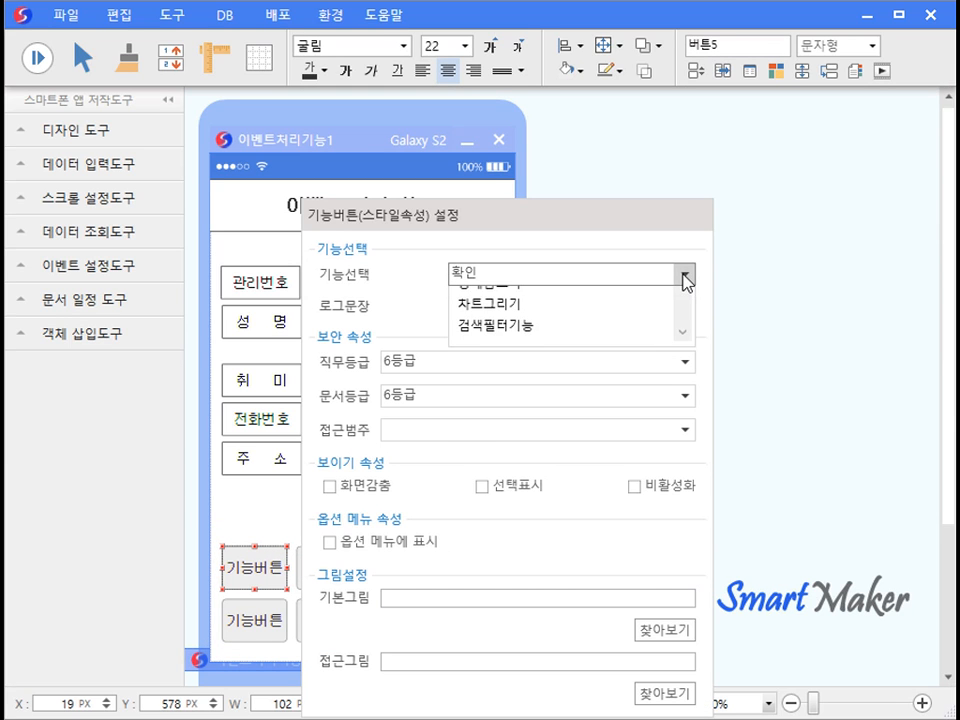
pyautogui.moveTo(686, 369); pyautogui.dragTo(687, 450)
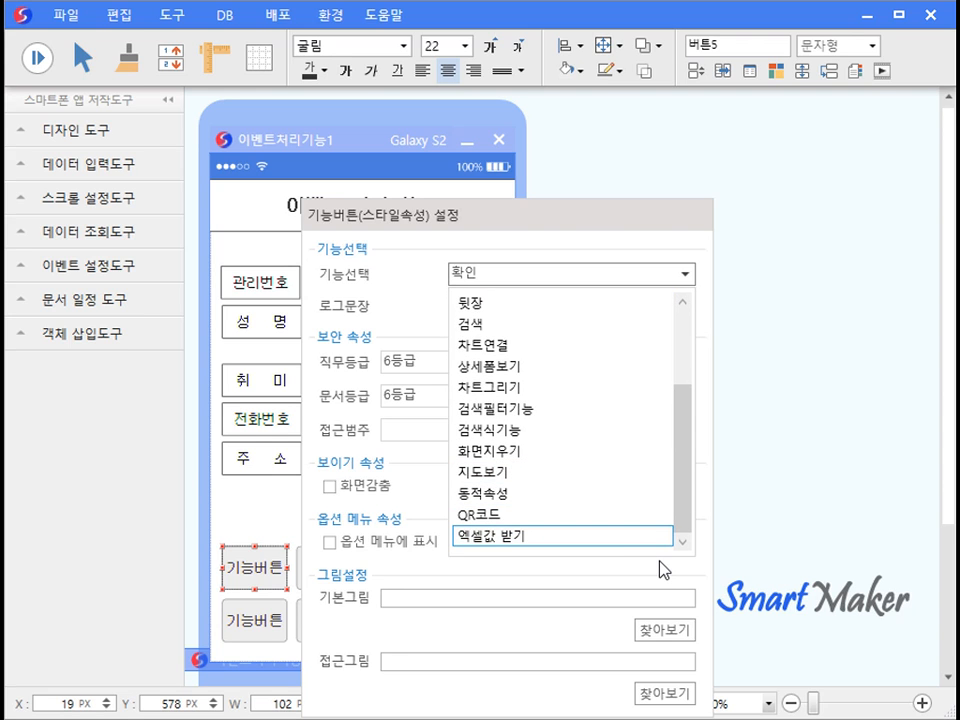
pyautogui.moveTo(686, 476); pyautogui.dragTo(697, 318)
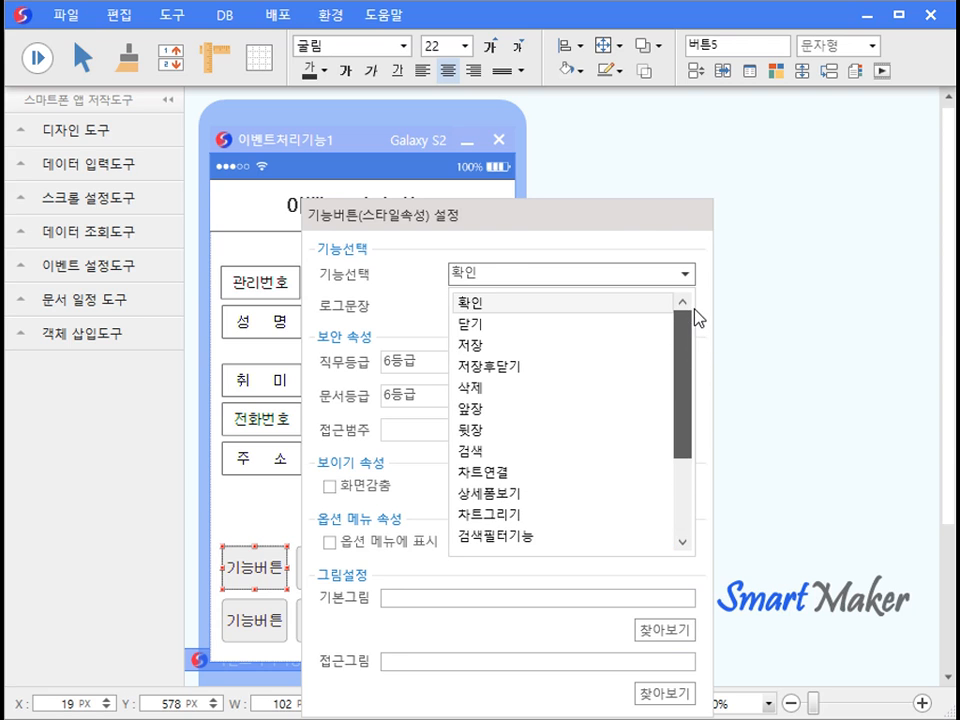
pyautogui.click(630, 306)
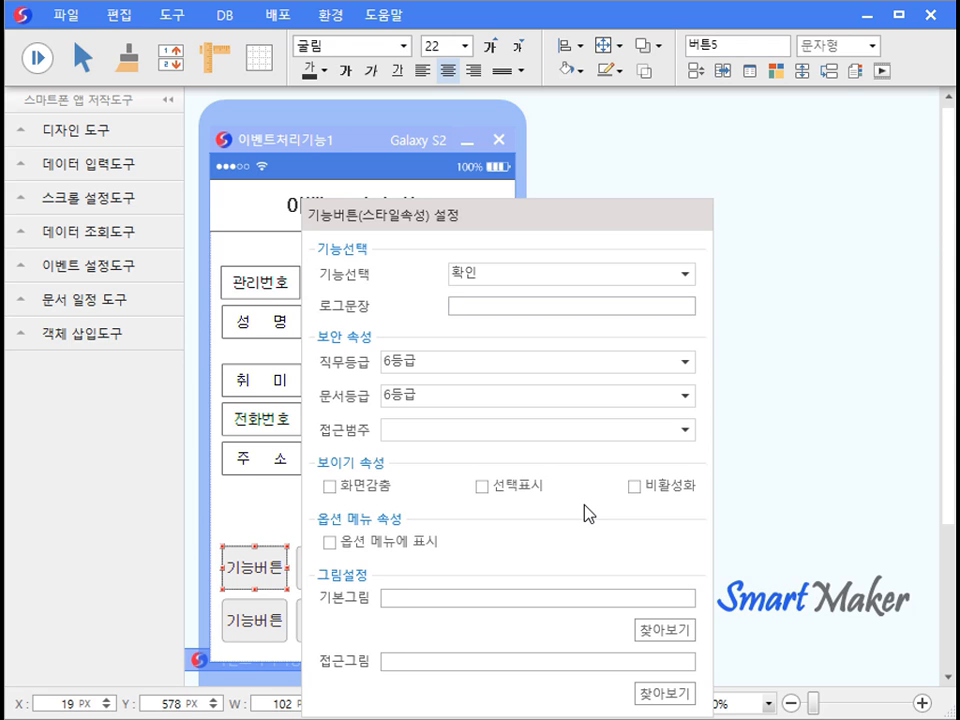
pyautogui.click(278, 500)
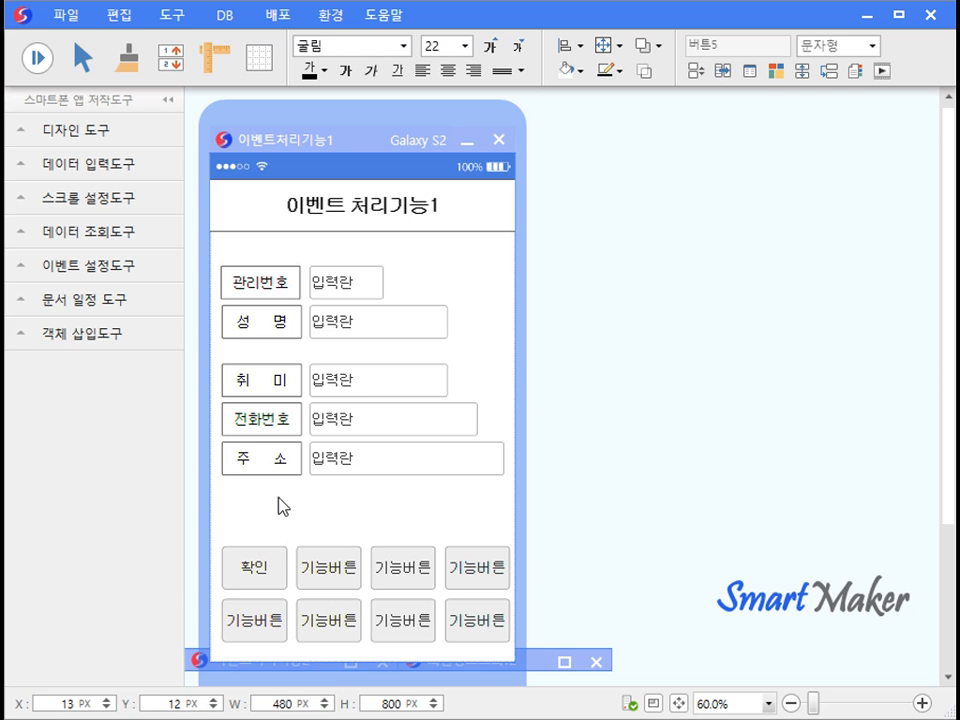
# Set the second function button's function to 닫기.
pyautogui.doubleClick(330, 566)
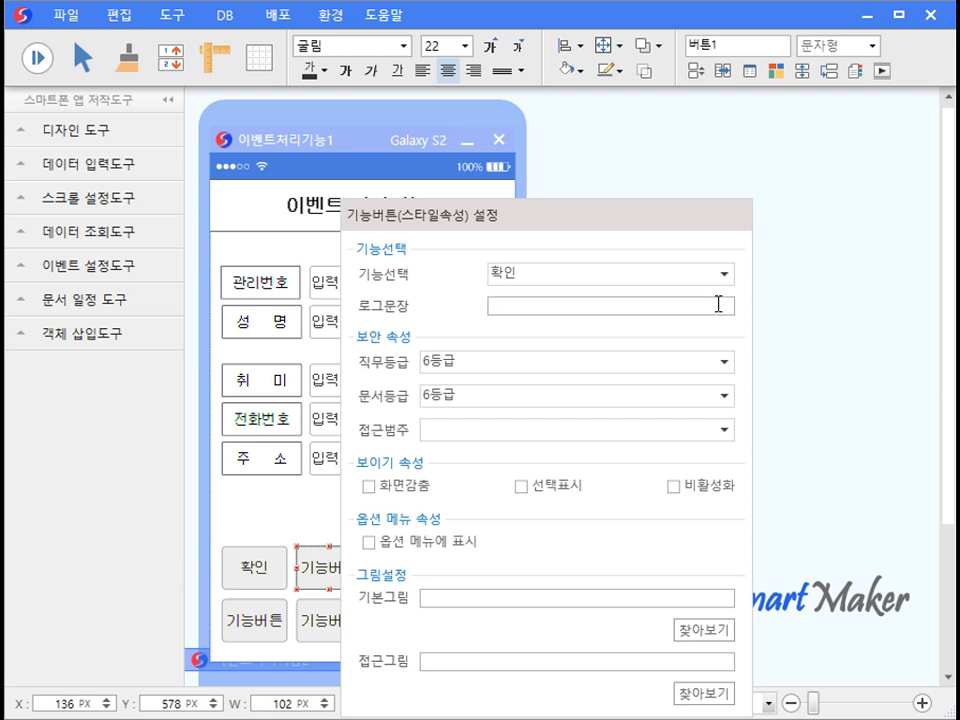
pyautogui.click(720, 273)
pyautogui.click(676, 324)
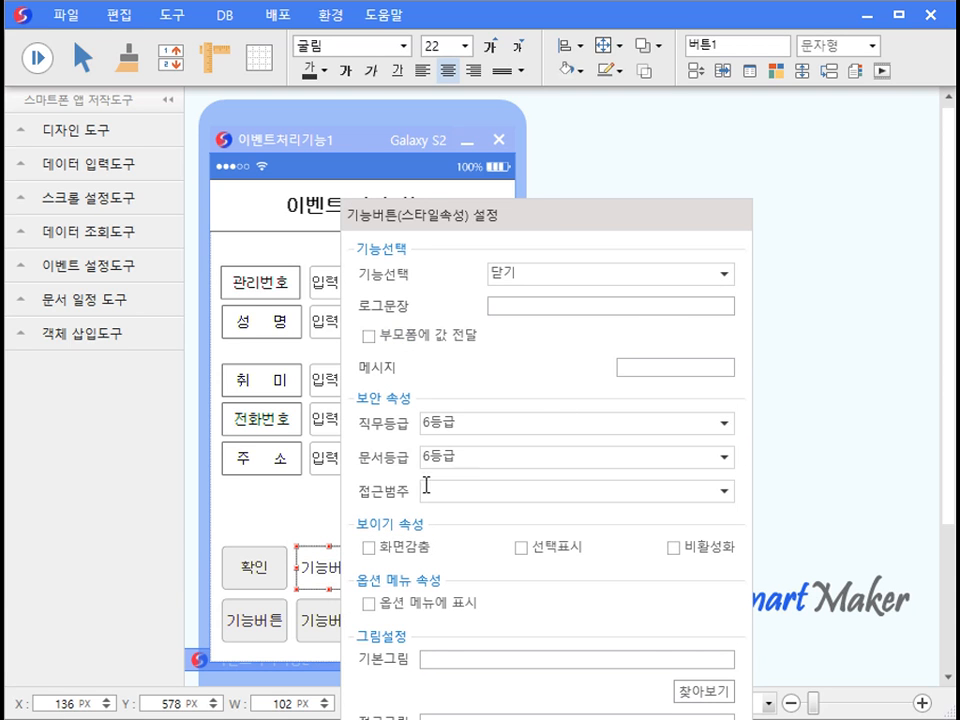
pyautogui.click(330, 516)
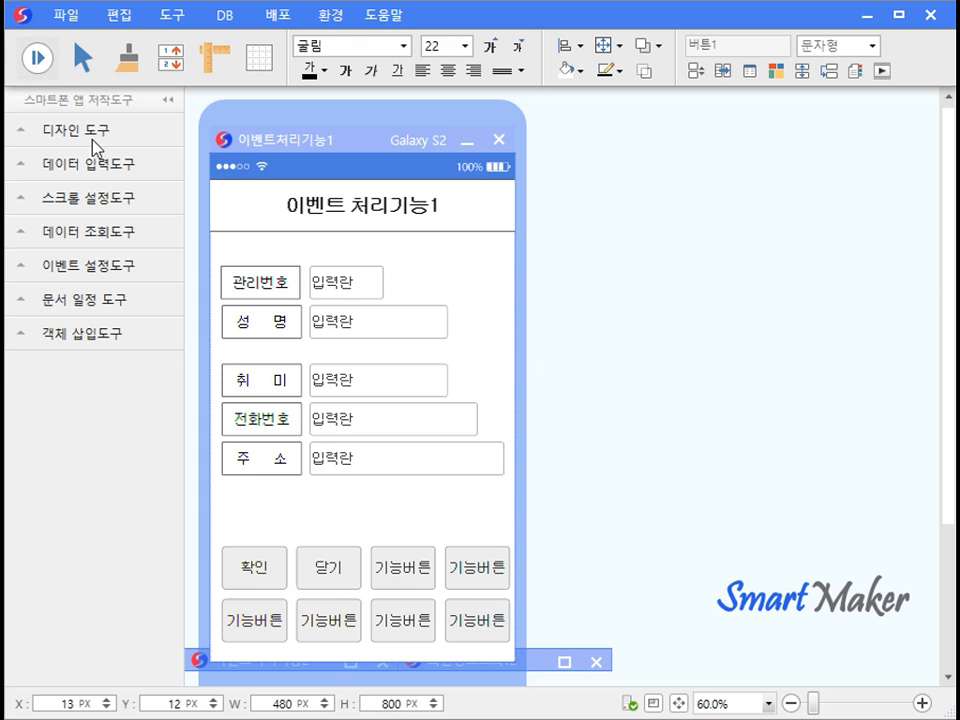
# Run the form to test 닫기, then reopen the 이벤트처리기능1 model.
pyautogui.click(336, 570)
pyautogui.click(64, 17)
pyautogui.click(120, 82)
pyautogui.doubleClick(575, 228)
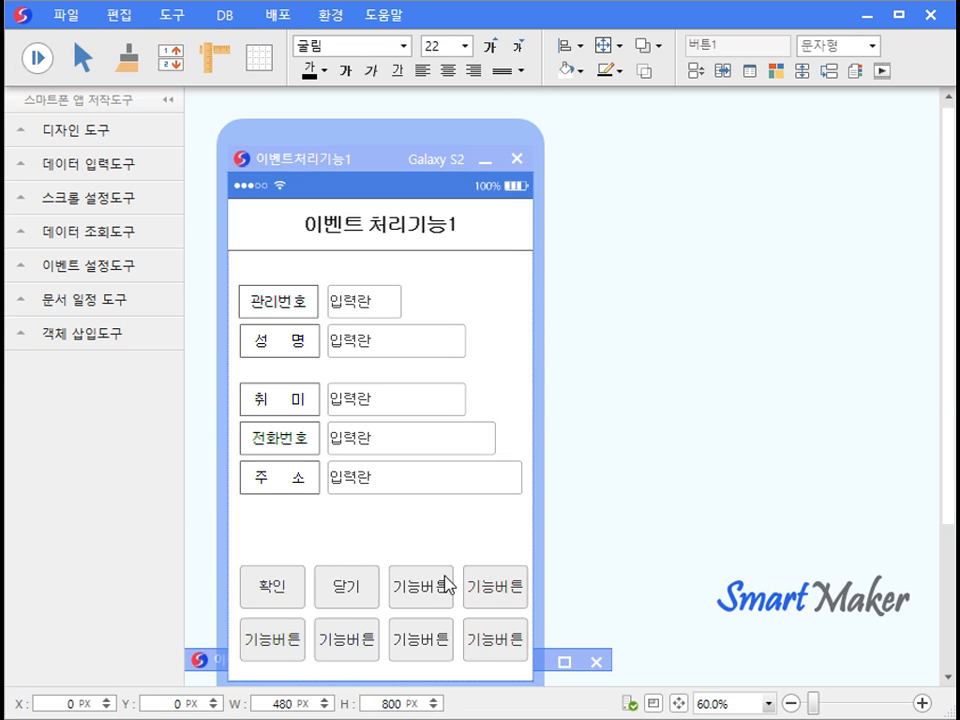
# Set the third function button's function to 저장.
pyautogui.doubleClick(450, 584)
pyautogui.click(826, 273)
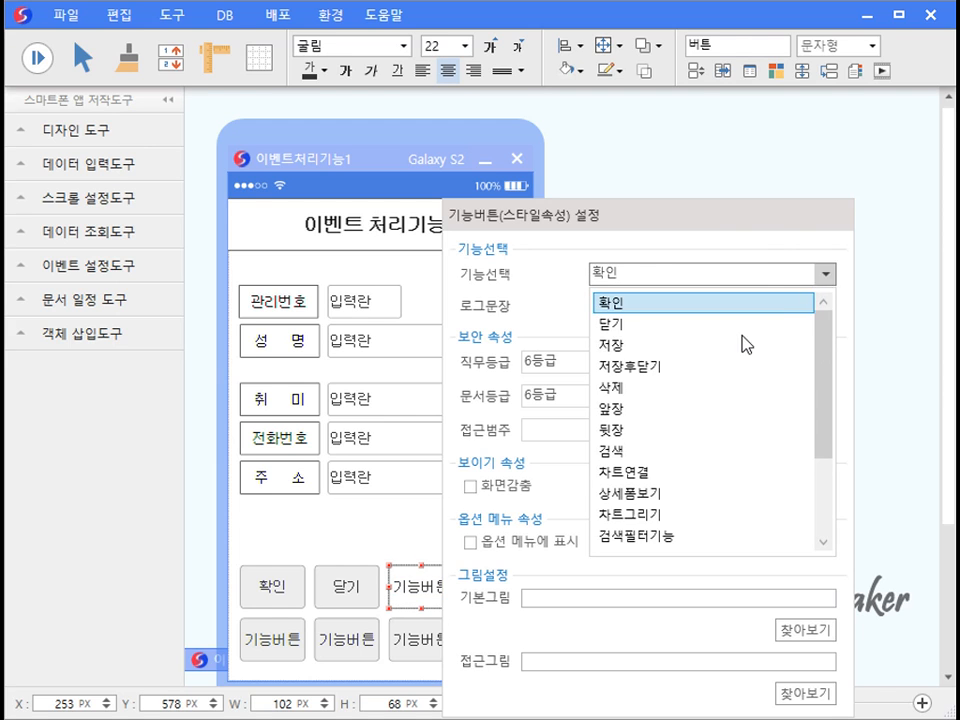
pyautogui.click(735, 346)
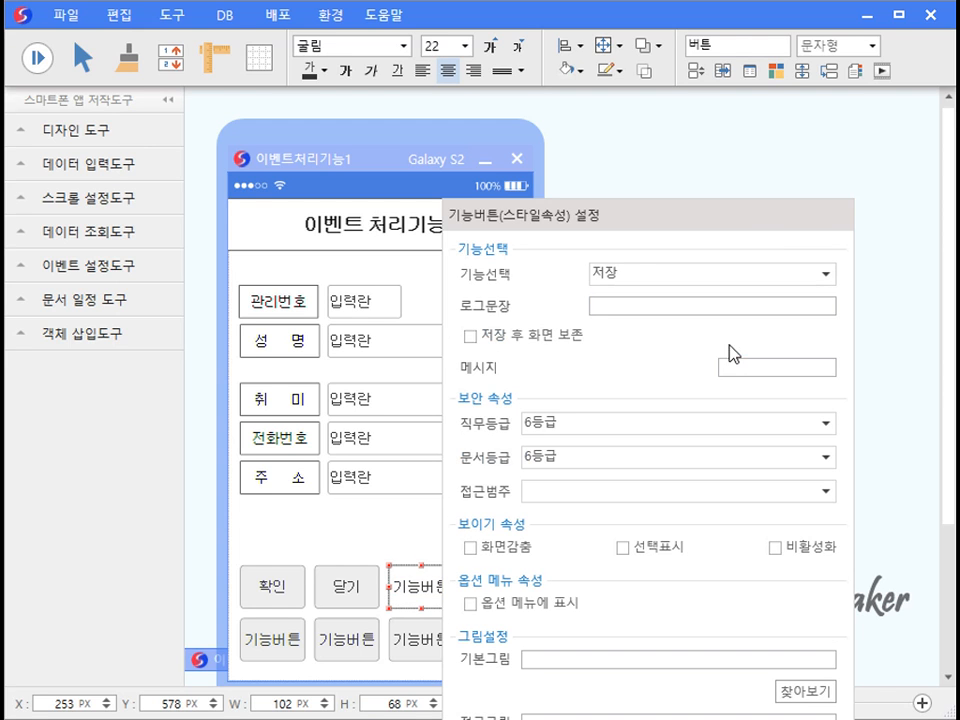
pyautogui.click(396, 543)
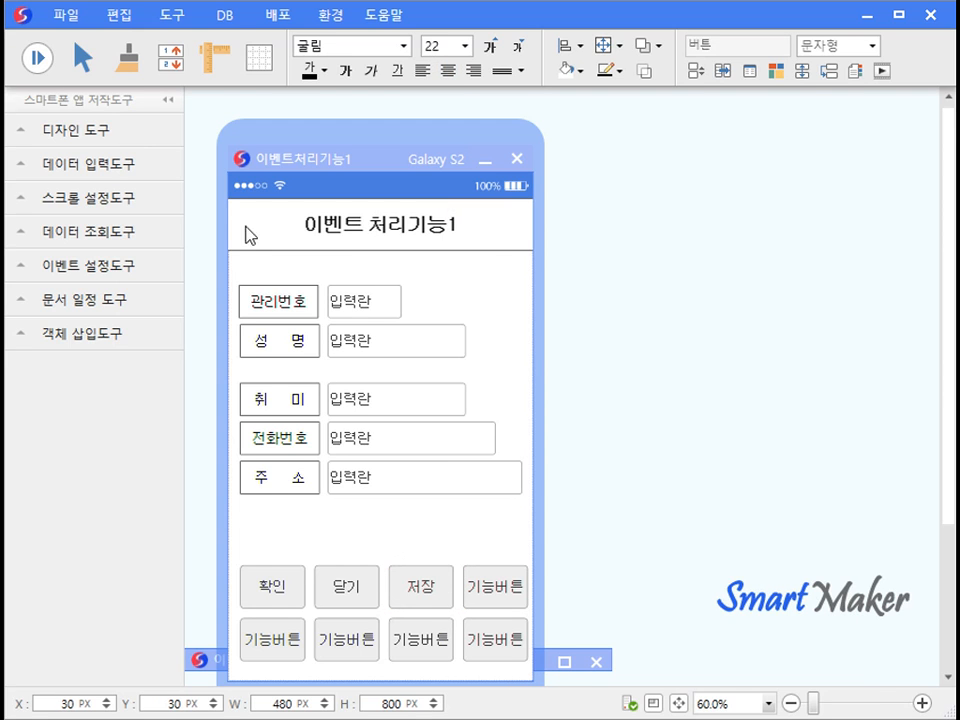
# Run the form and enter a sample name, hobby 등산, phone number and city.
pyautogui.click(29, 62)
pyautogui.click(386, 332)
pyautogui.write('홍길동')
pyautogui.press('Tab')
pyautogui.write('등산')
pyautogui.press('Tab')
pyautogui.write('010-1234-1234')
pyautogui.press('Tab')
pyautogui.write('서울시')
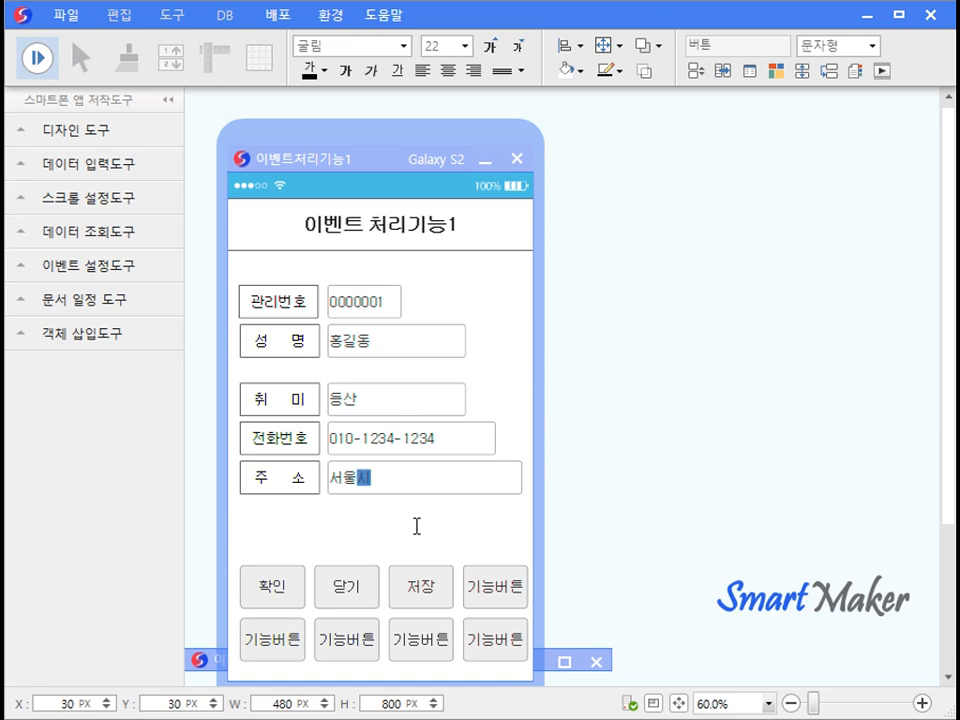
# Save the sample record with 저장, then stop the run to return to design mode.
pyautogui.click(430, 578)
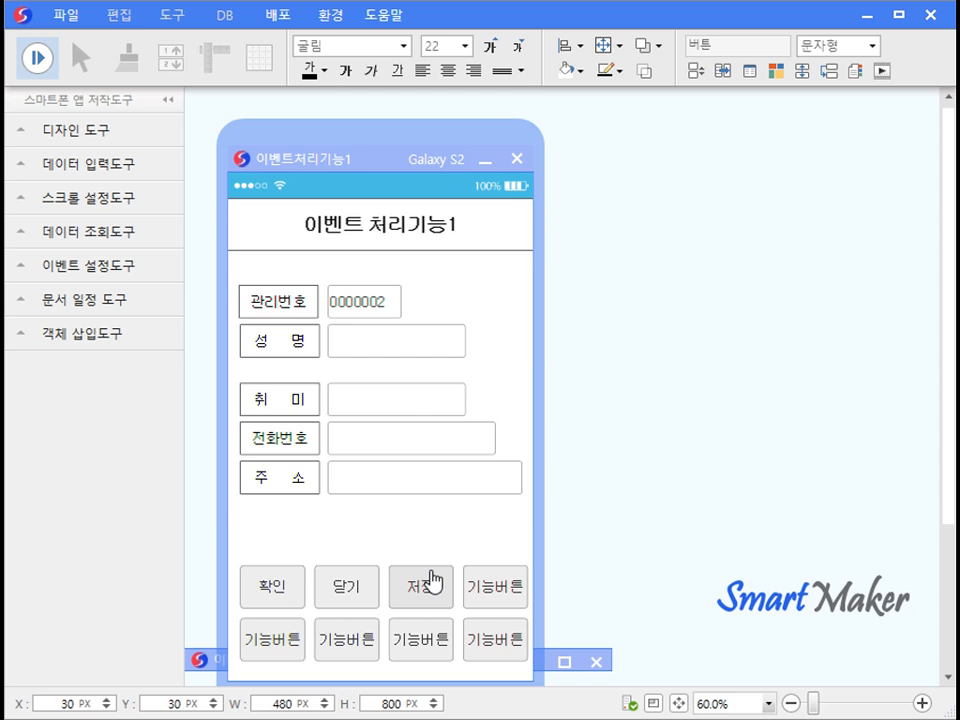
pyautogui.click(37, 57)
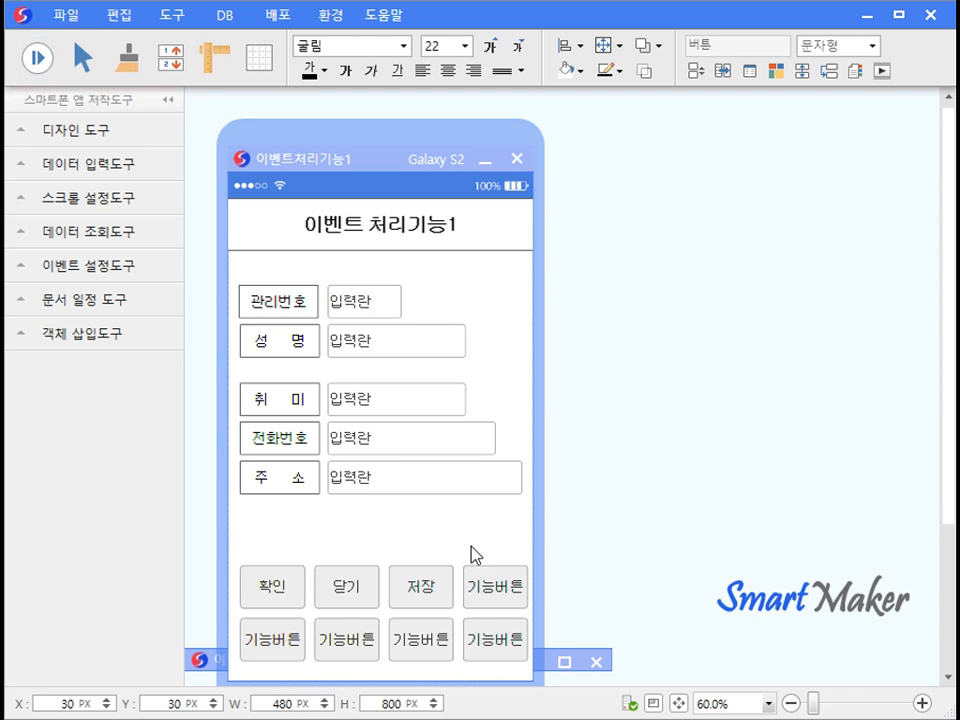
# Set the fourth function button's function to 저장후닫기.
pyautogui.doubleClick(497, 583)
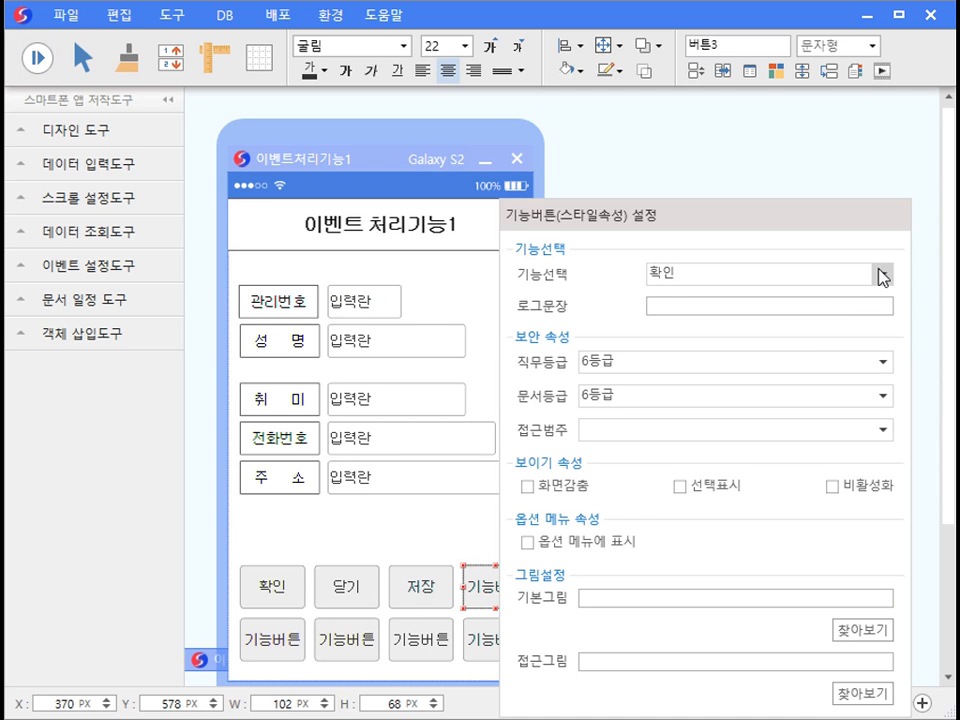
pyautogui.click(882, 276)
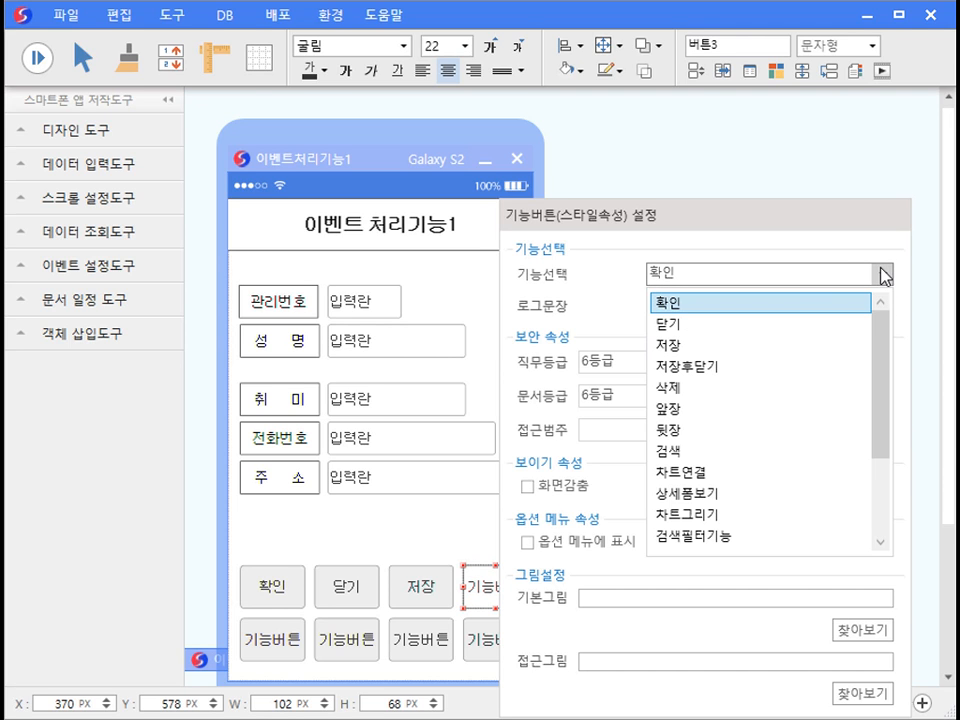
pyautogui.click(792, 366)
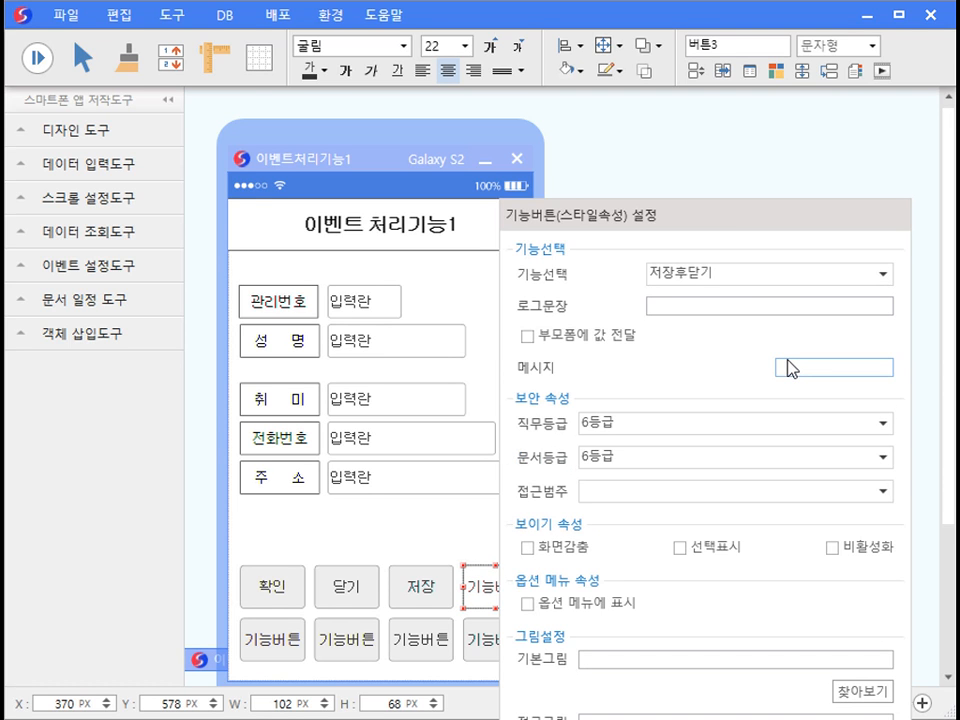
pyautogui.click(460, 523)
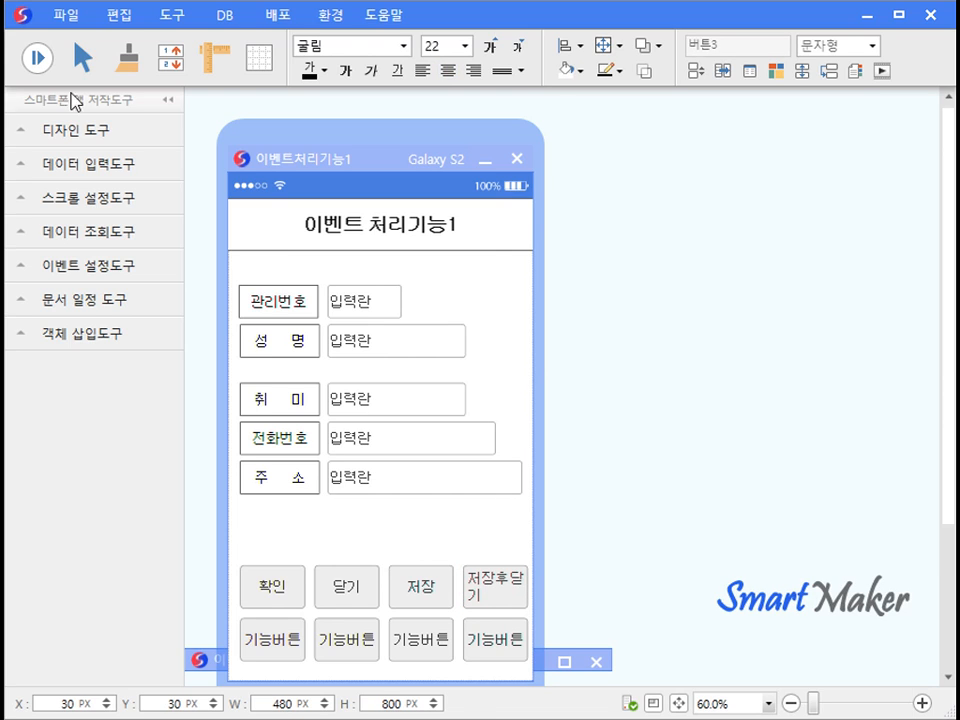
# Run the form, enter a name, hobby 산책, phone number and city, then press 저장후닫기.
pyautogui.click(37, 57)
pyautogui.click(393, 340)
pyautogui.press('Tab')
pyautogui.write('산책')
pyautogui.press('Tab')
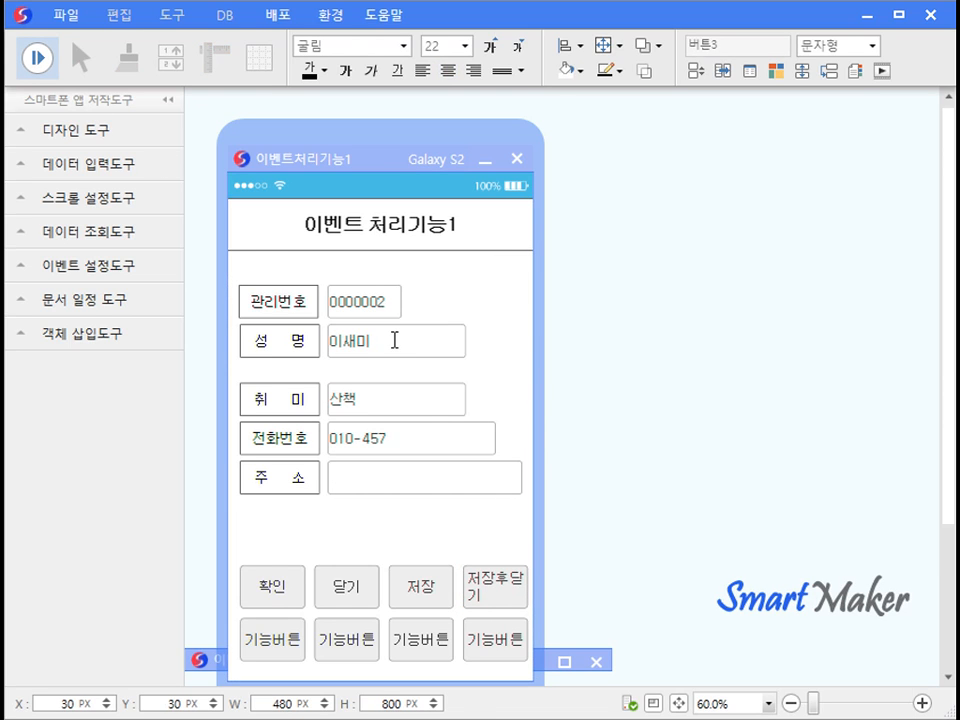
pyautogui.press('Tab')
pyautogui.write('인천')
pyautogui.click(495, 587)
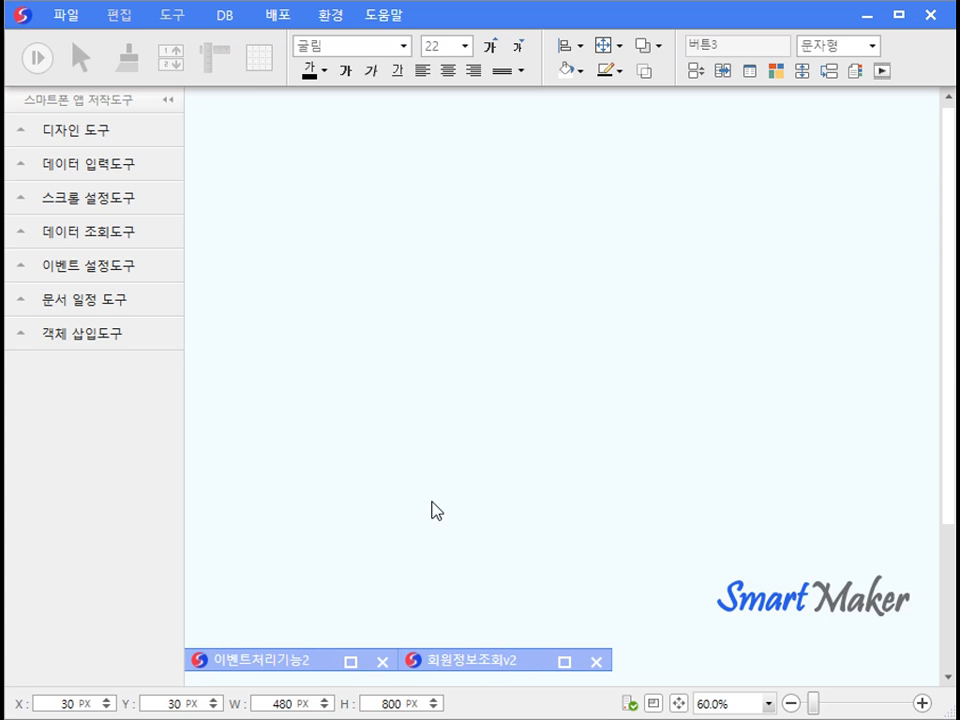
# Reopen 이벤트처리기능1 via 파일 > 모델 열기 and run it.
pyautogui.click(70, 22)
pyautogui.click(105, 99)
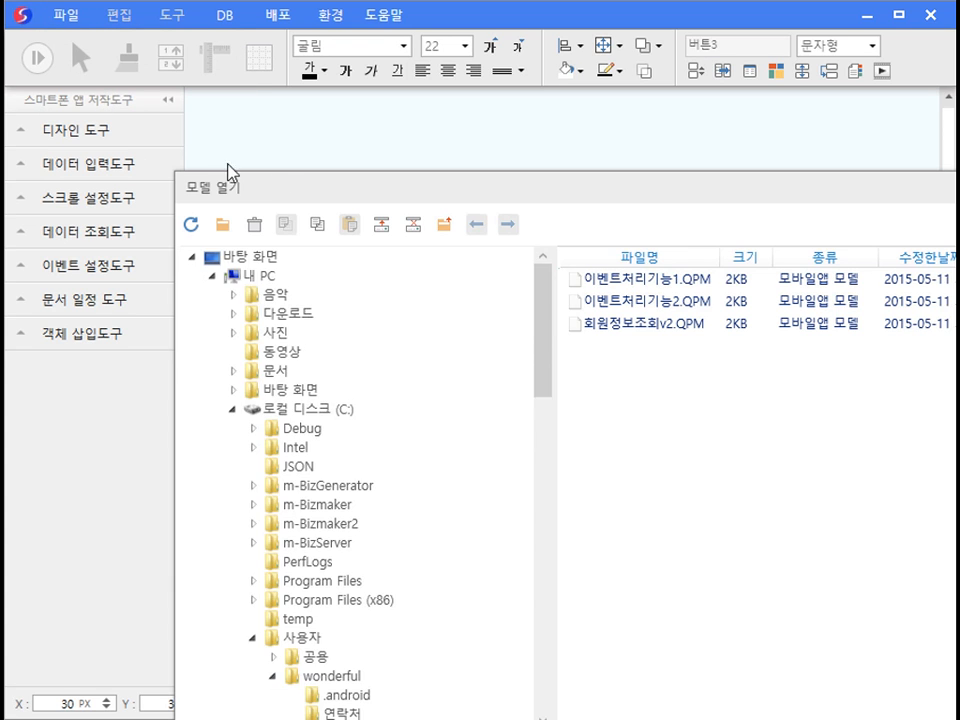
pyautogui.doubleClick(590, 278)
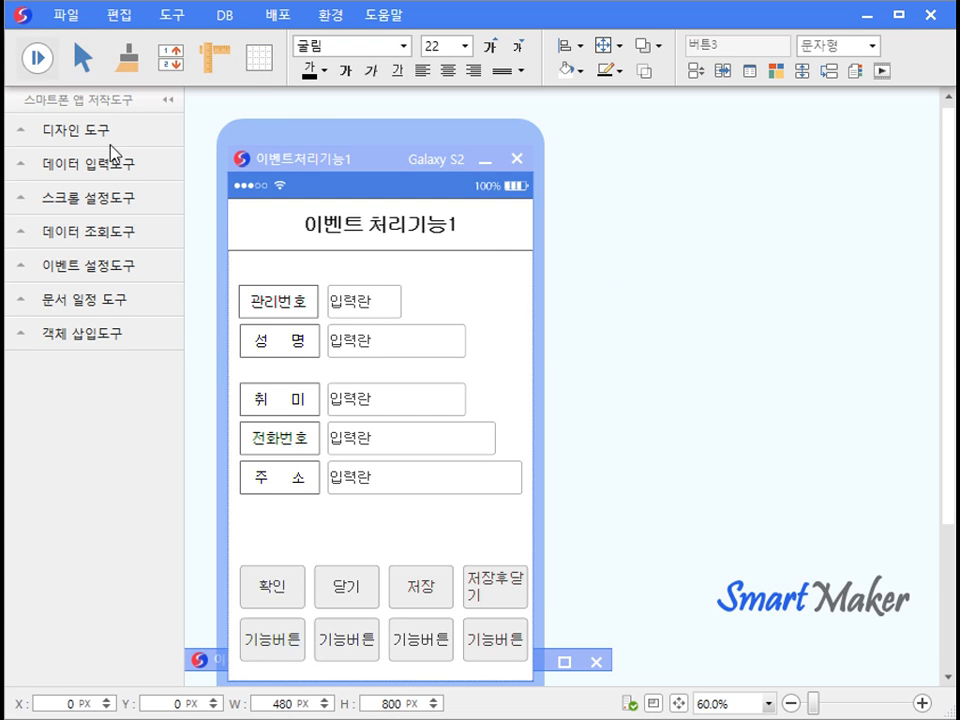
pyautogui.click(36, 60)
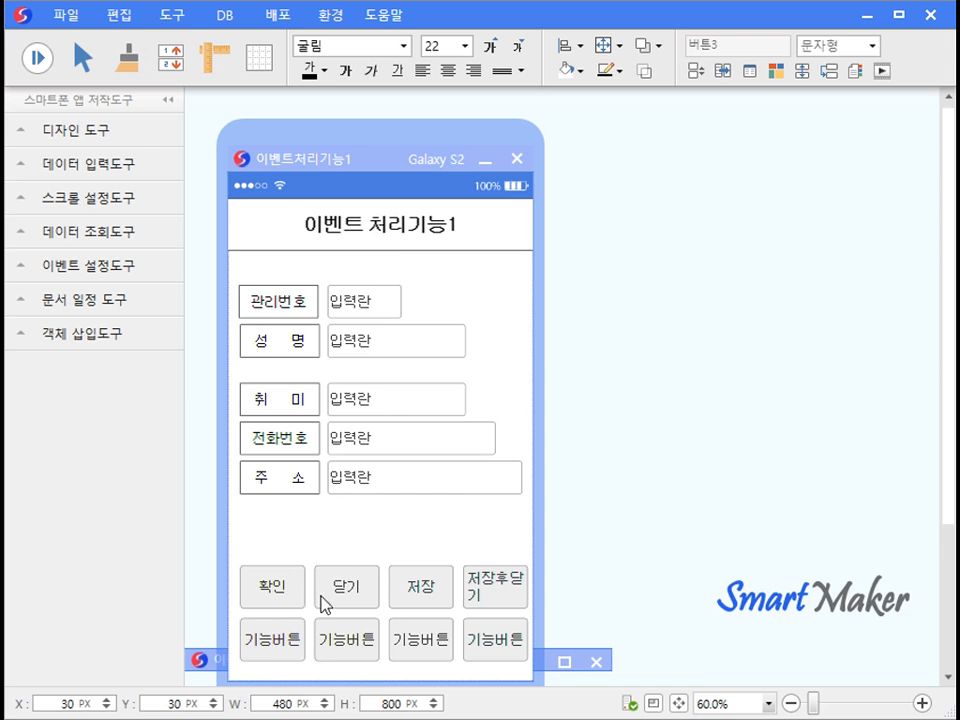
# Assign 삭제, 앞장 and 뒷장 to the first three bottom-row function buttons.
pyautogui.doubleClick(296, 628)
pyautogui.click(673, 273)
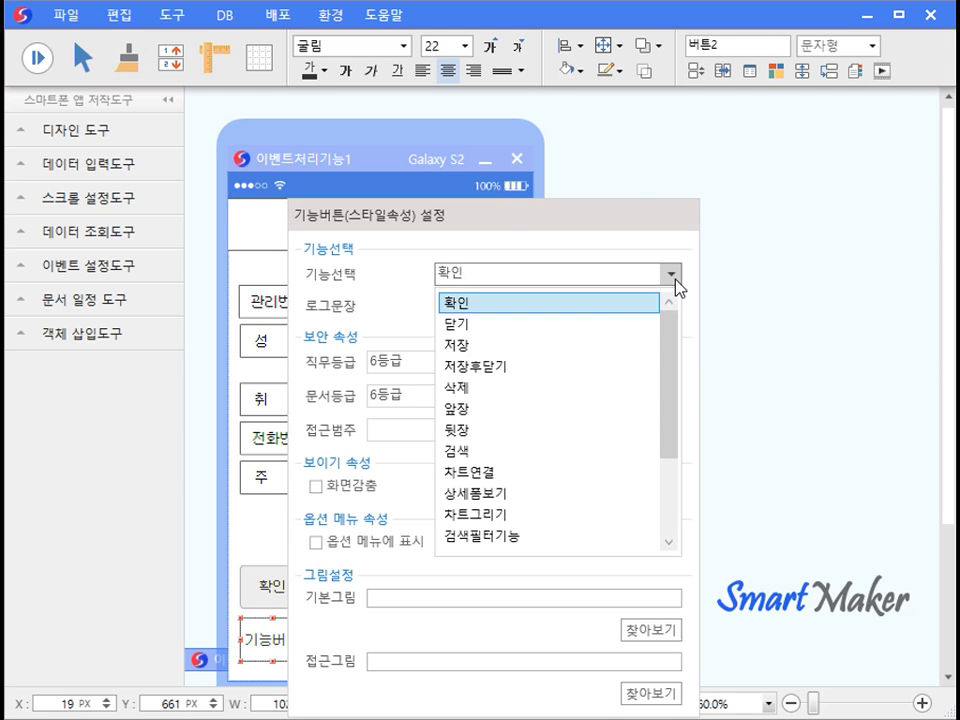
pyautogui.click(480, 326)
pyautogui.press('Return')
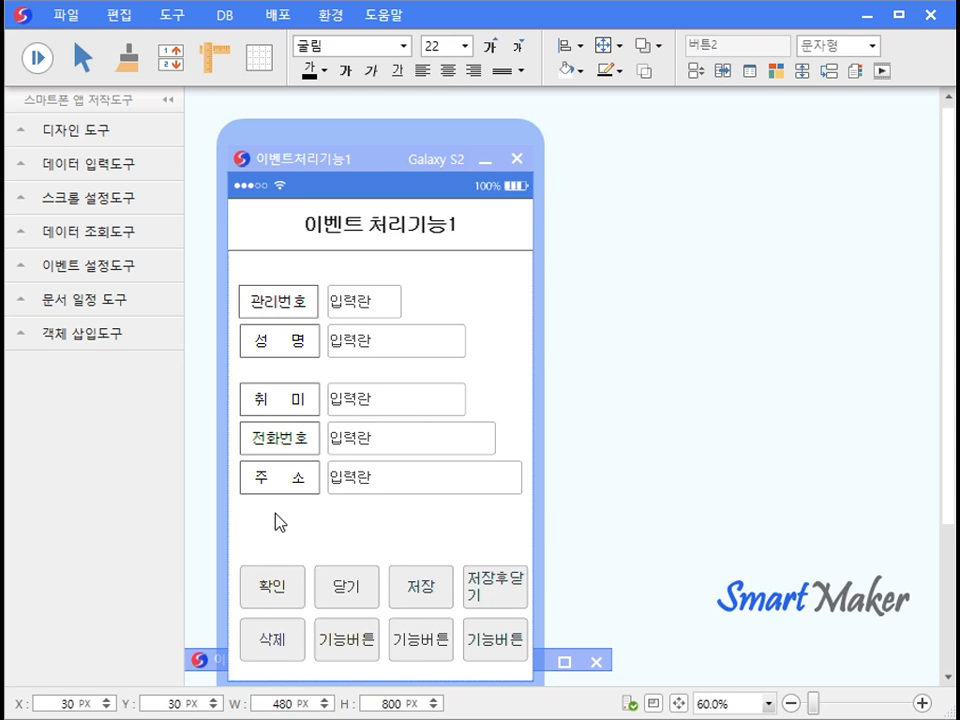
pyautogui.doubleClick(347, 640)
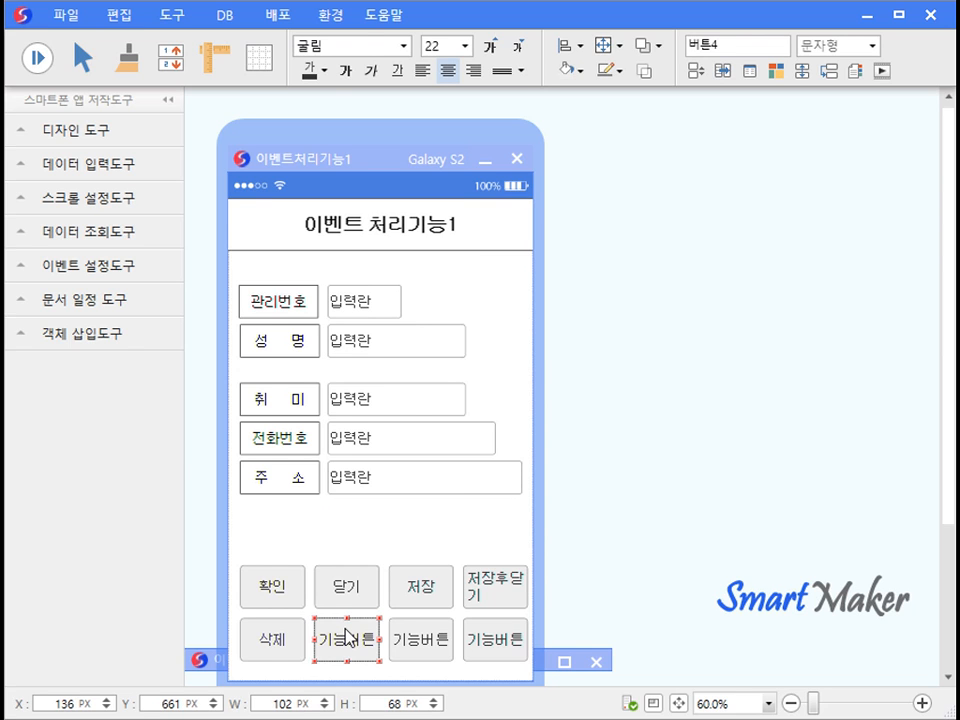
pyautogui.click(729, 274)
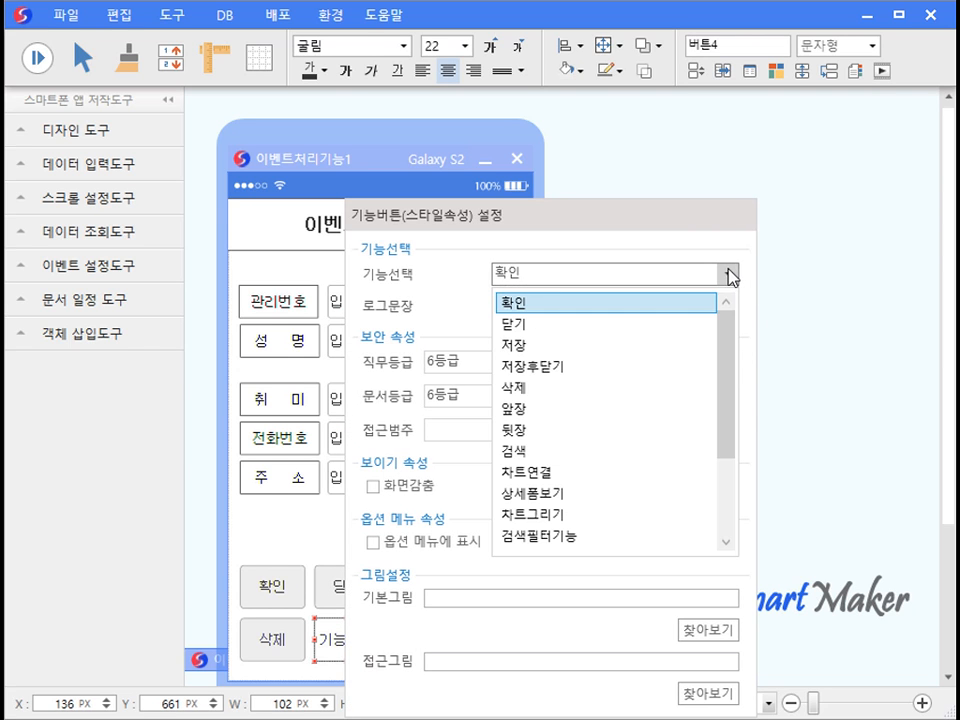
pyautogui.click(602, 409)
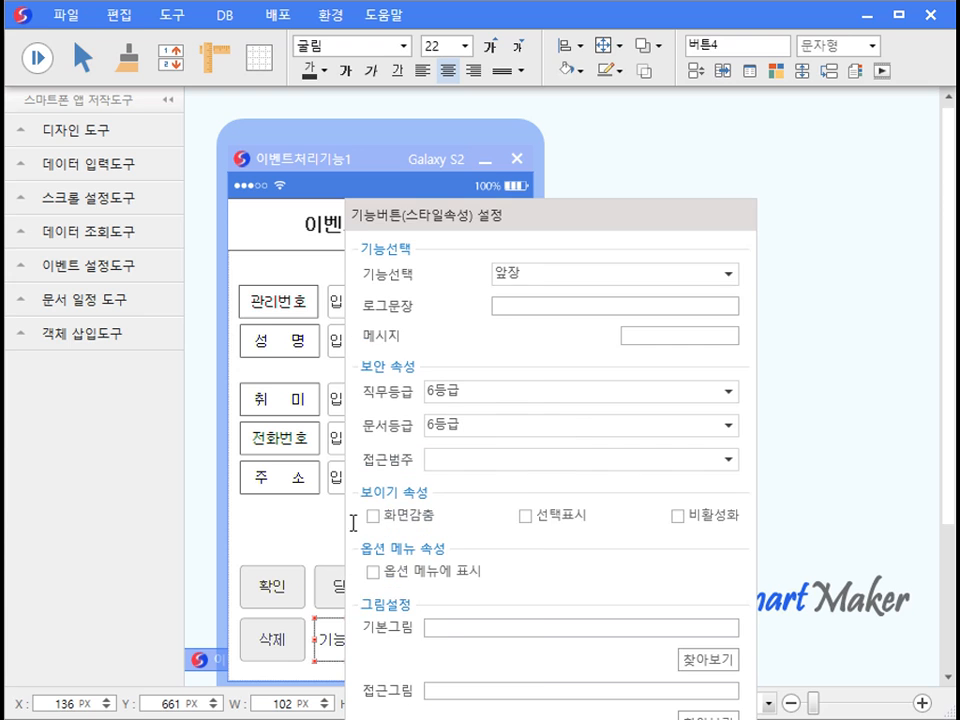
pyautogui.click(340, 533)
pyautogui.click(431, 637)
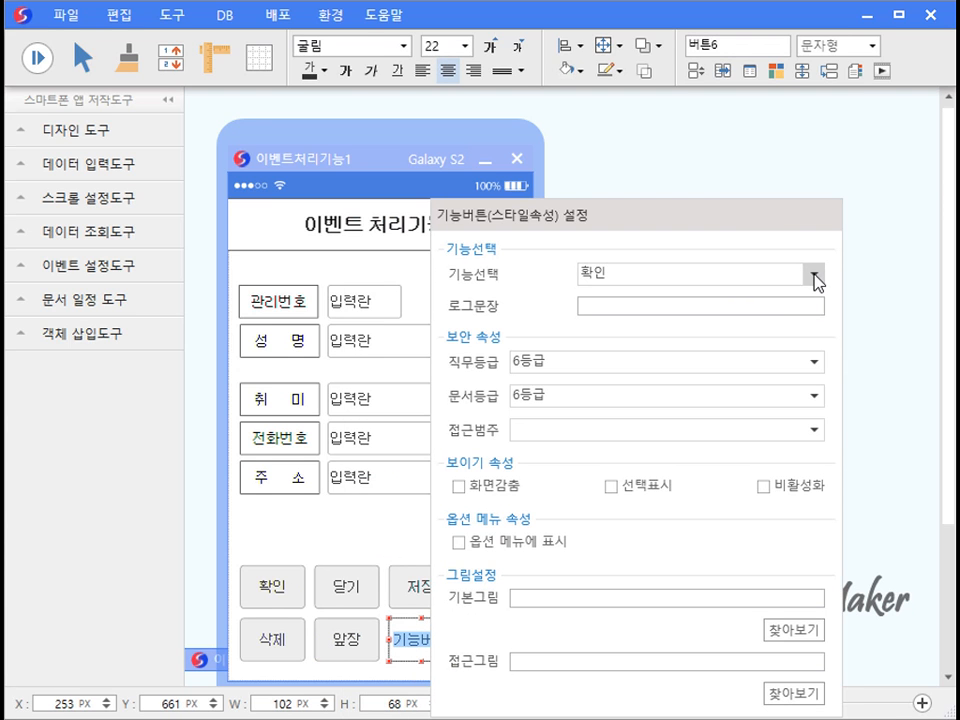
pyautogui.click(815, 277)
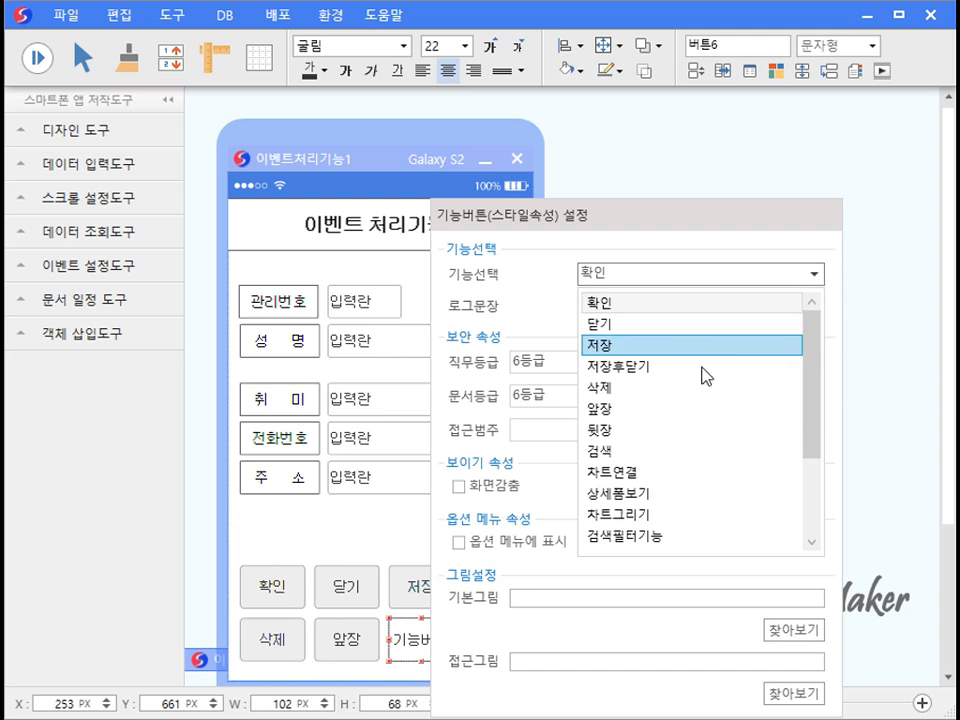
pyautogui.click(664, 430)
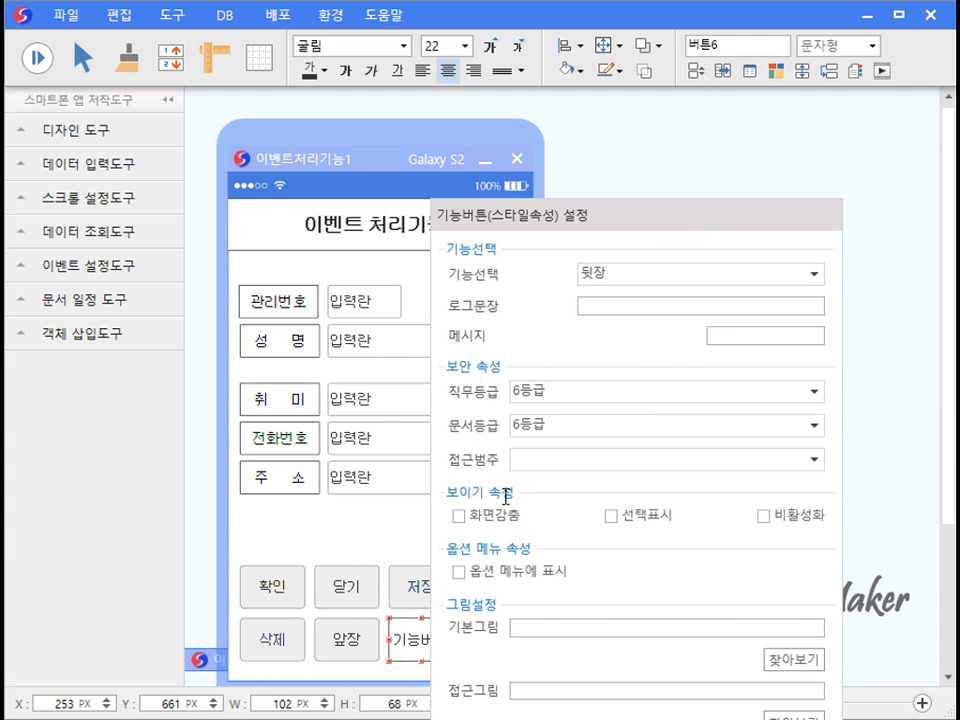
pyautogui.click(386, 549)
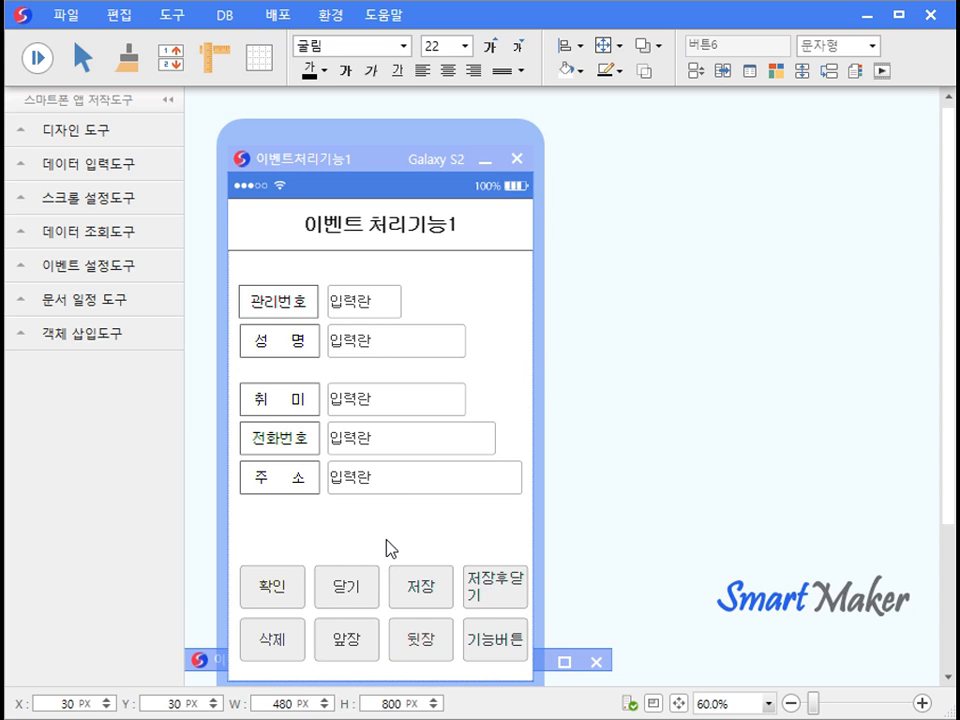
# Run the form, test 앞장 and 뒷장 past the data ends, then delete the current record.
pyautogui.click(366, 648)
pyautogui.click(366, 648)
pyautogui.click(366, 648)
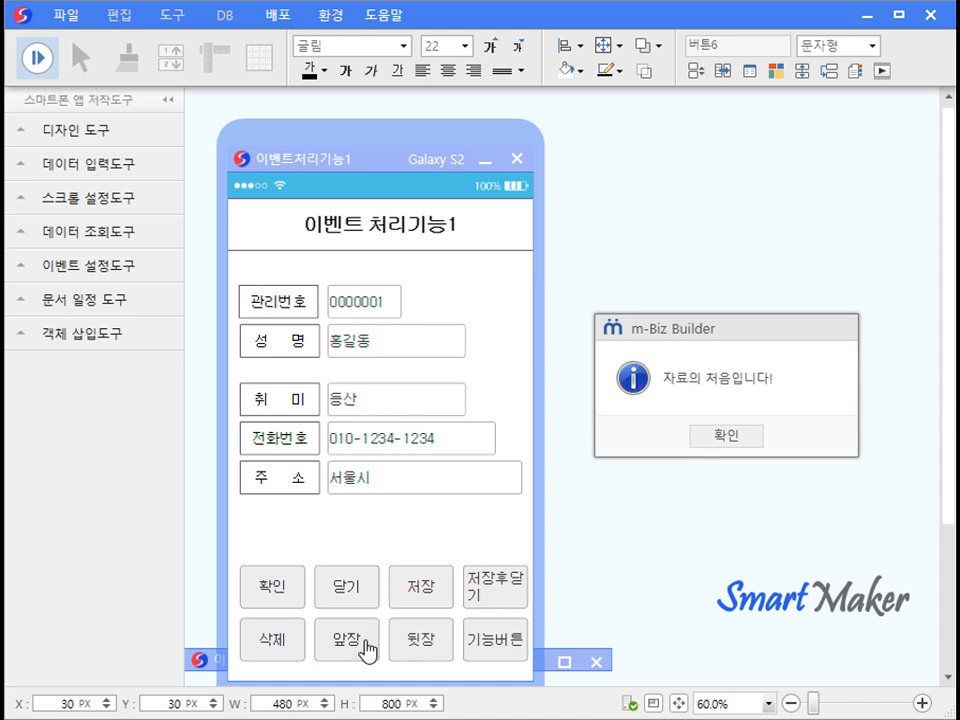
pyautogui.click(711, 438)
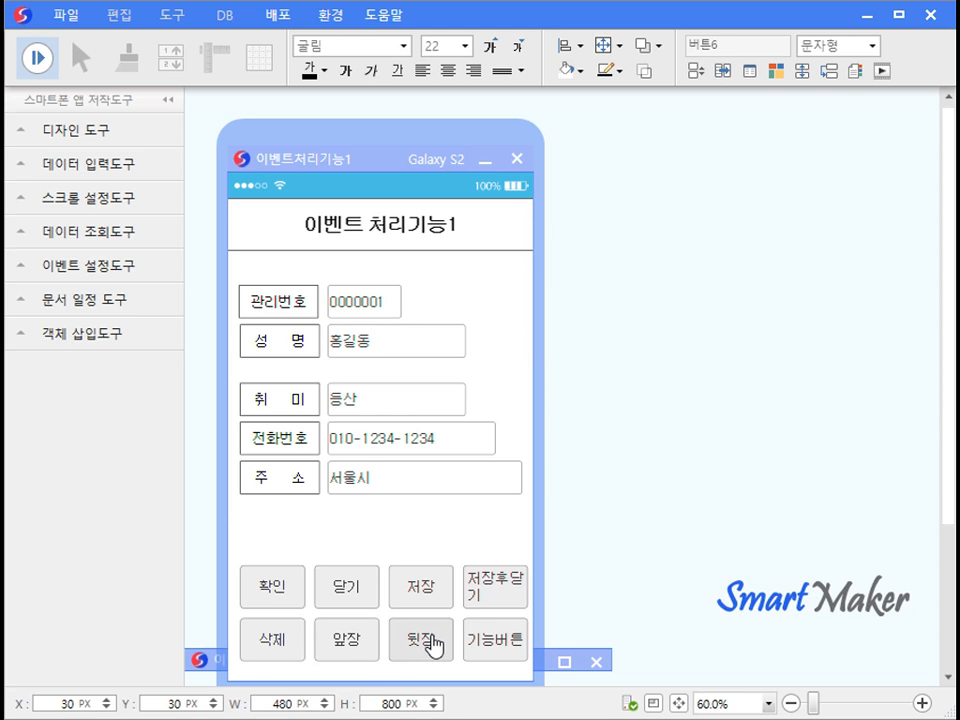
pyautogui.click(430, 640)
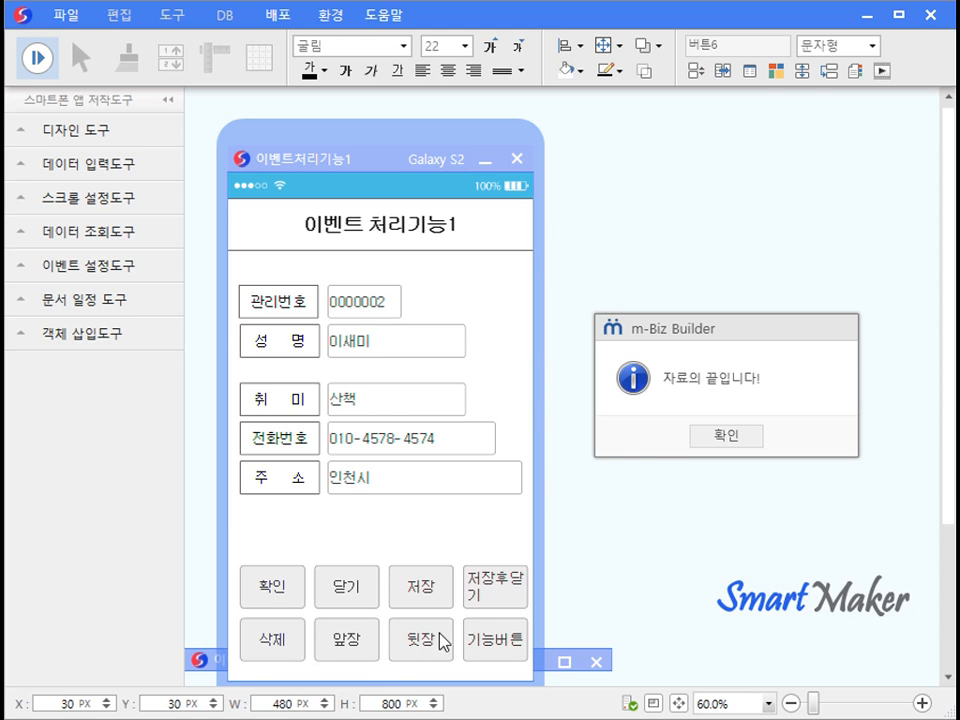
pyautogui.click(713, 440)
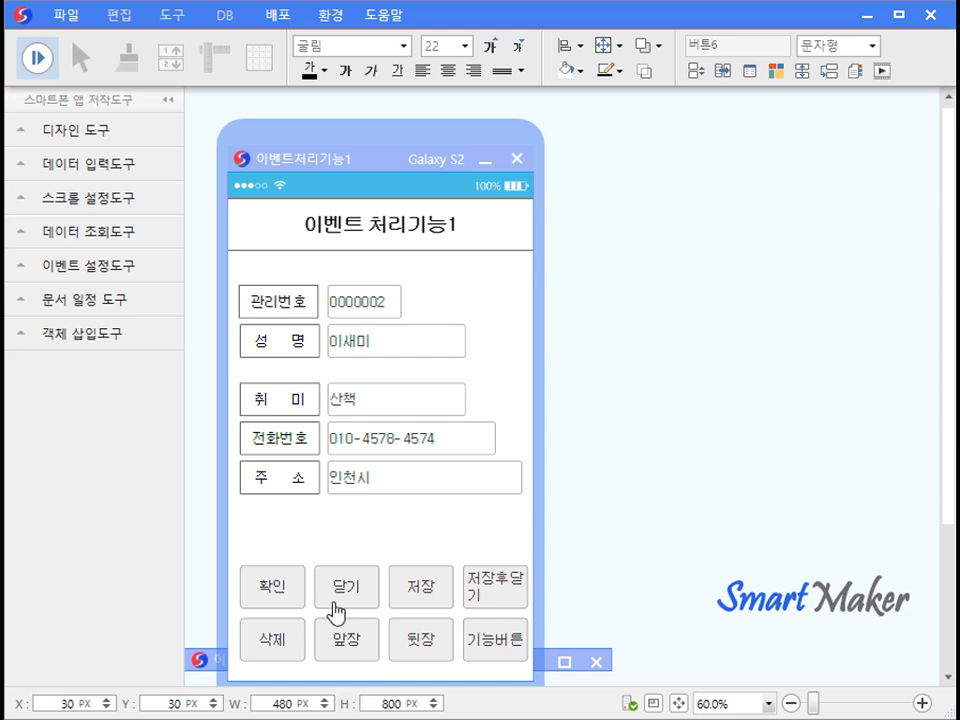
pyautogui.click(290, 635)
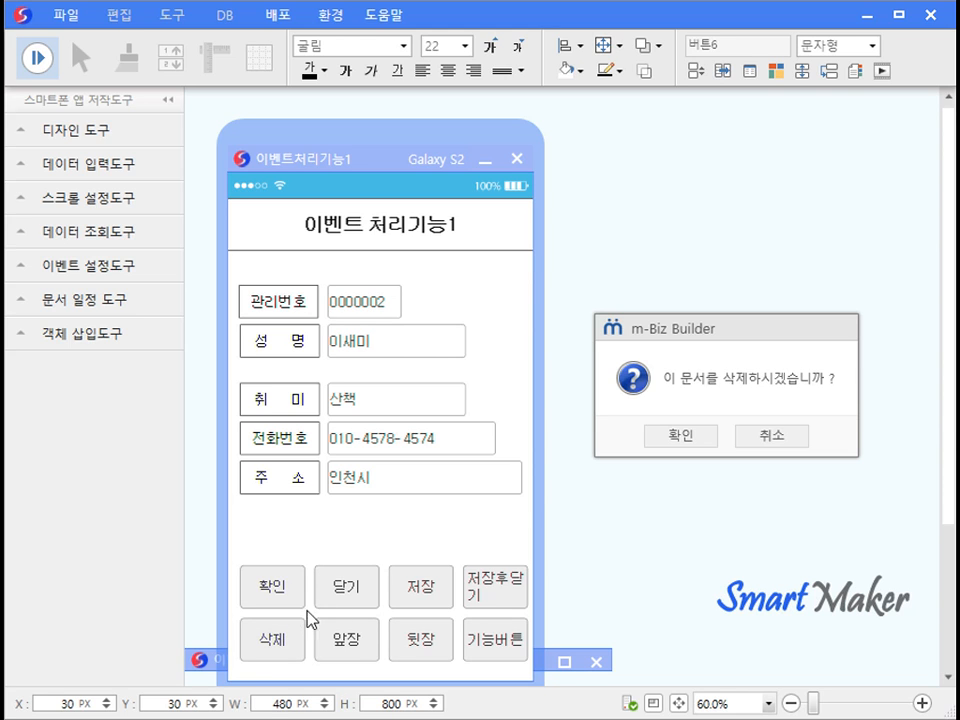
pyautogui.click(664, 440)
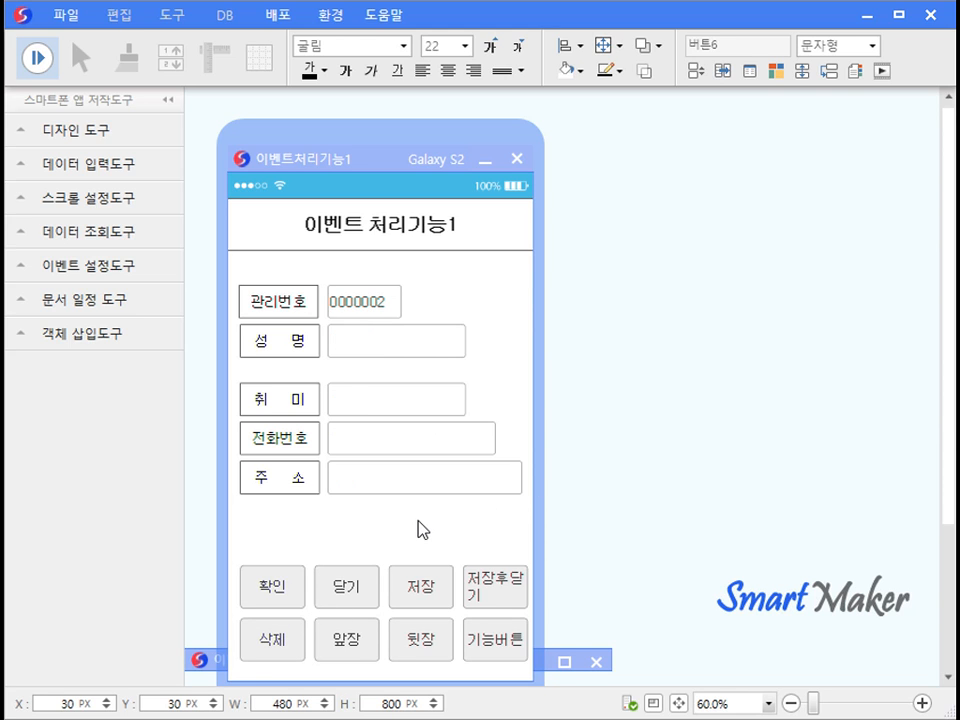
# Back in design mode, set the last bottom-row button's function to 화면지우기.
pyautogui.click(37, 58)
pyautogui.doubleClick(497, 636)
pyautogui.click(876, 276)
pyautogui.scroll(-2, 840, 400)
pyautogui.click(806, 456)
# Run the form, load a record with 앞장, clear it with 화면지우기, then reload it.
pyautogui.click(474, 514)
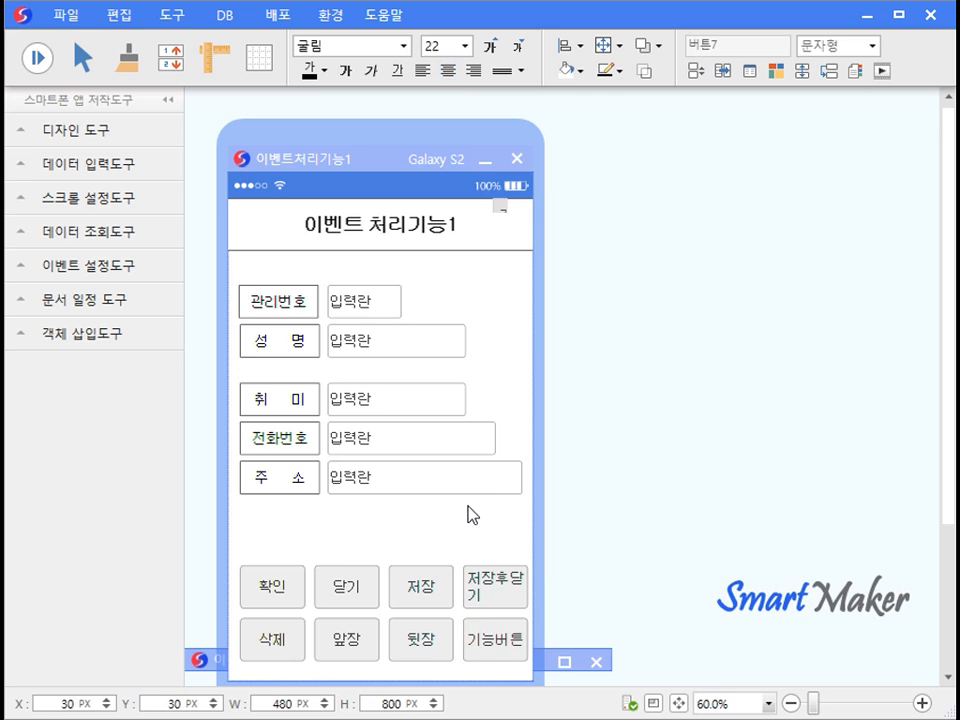
pyautogui.click(38, 58)
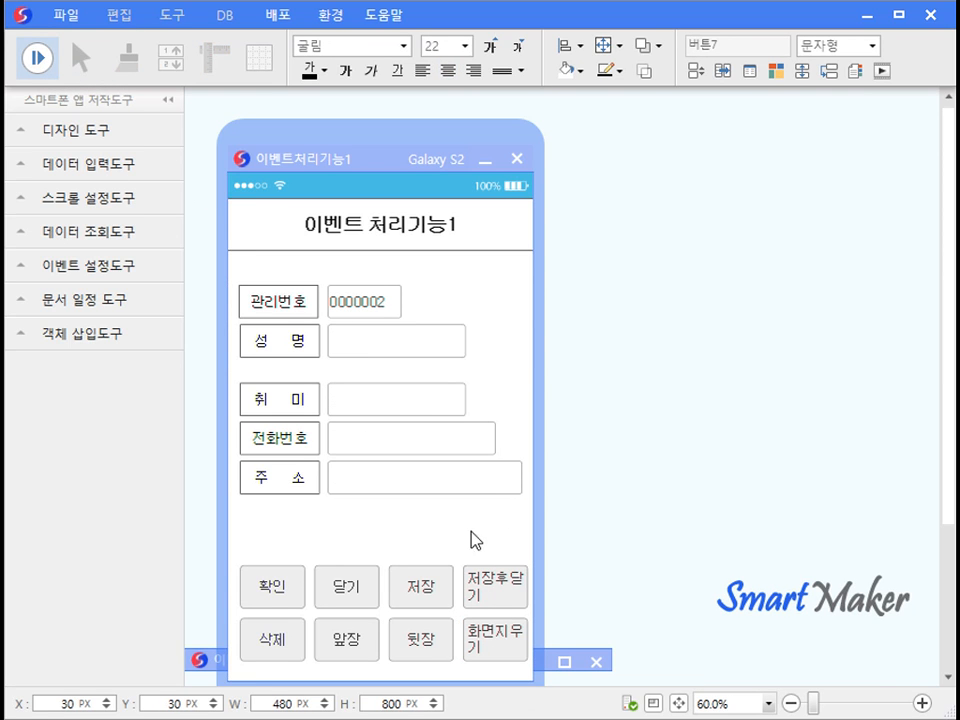
pyautogui.click(350, 638)
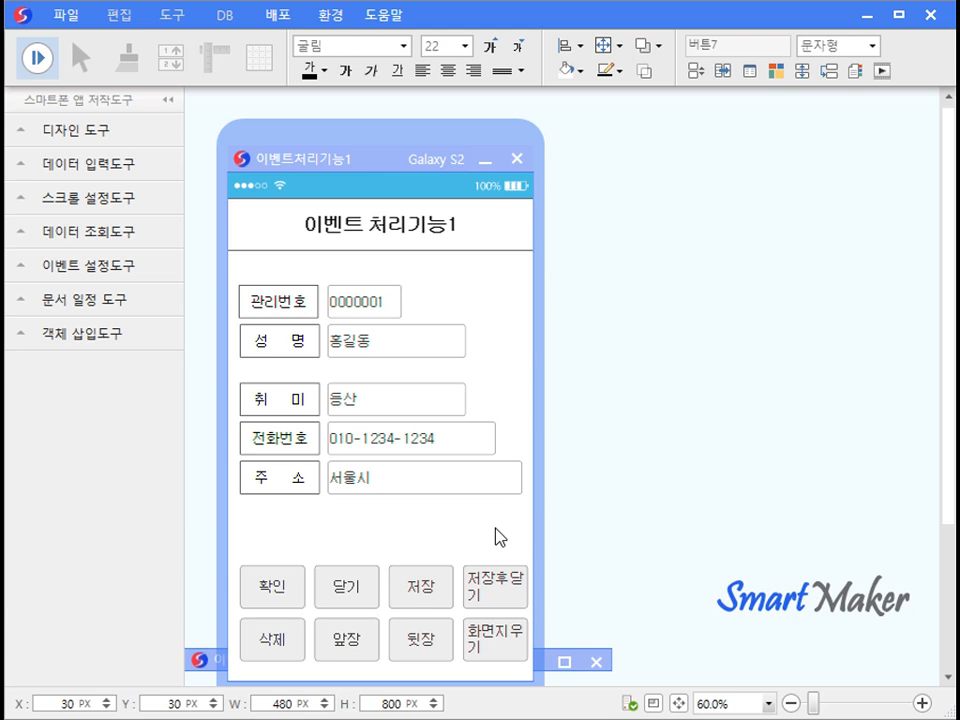
pyautogui.click(512, 645)
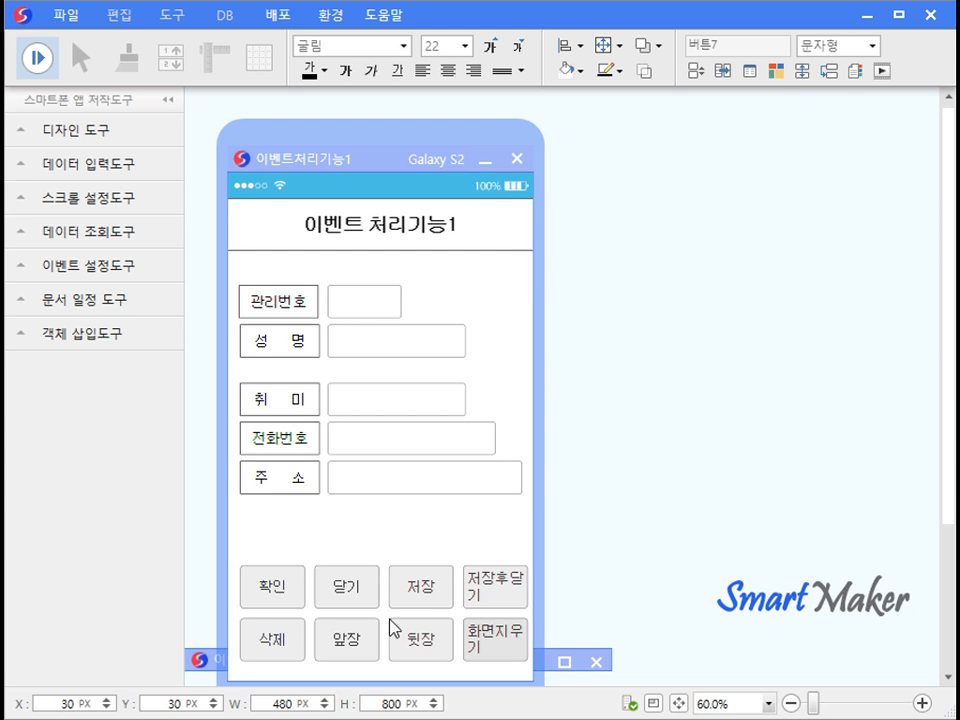
pyautogui.click(357, 643)
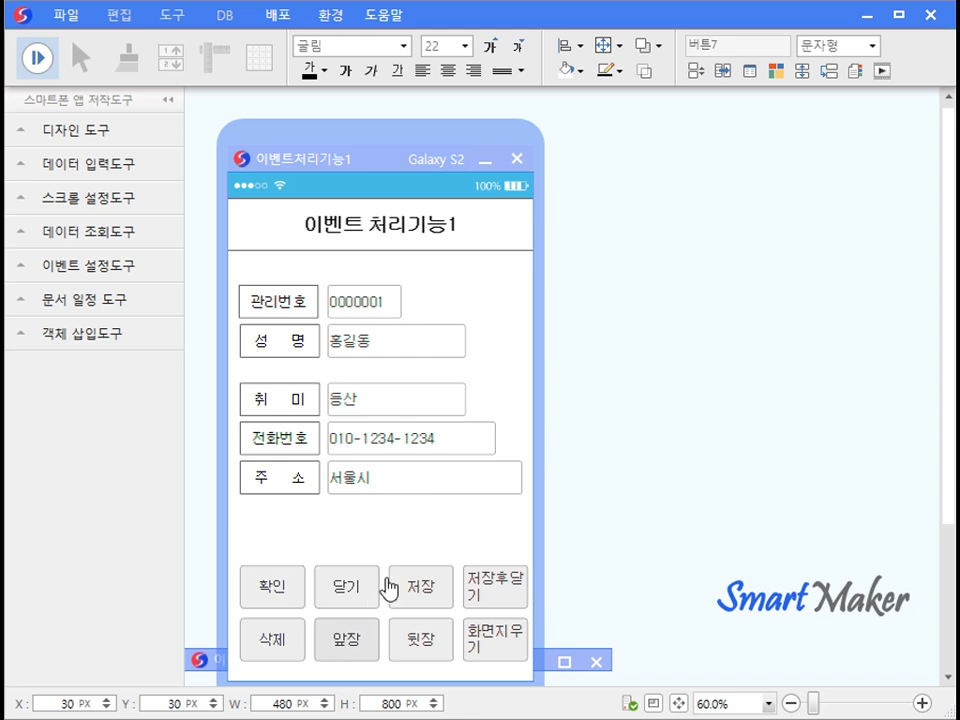
# Minimize the 이벤트처리기능1 window and restore the 회원정보조회v2 form window.
pyautogui.click(487, 160)
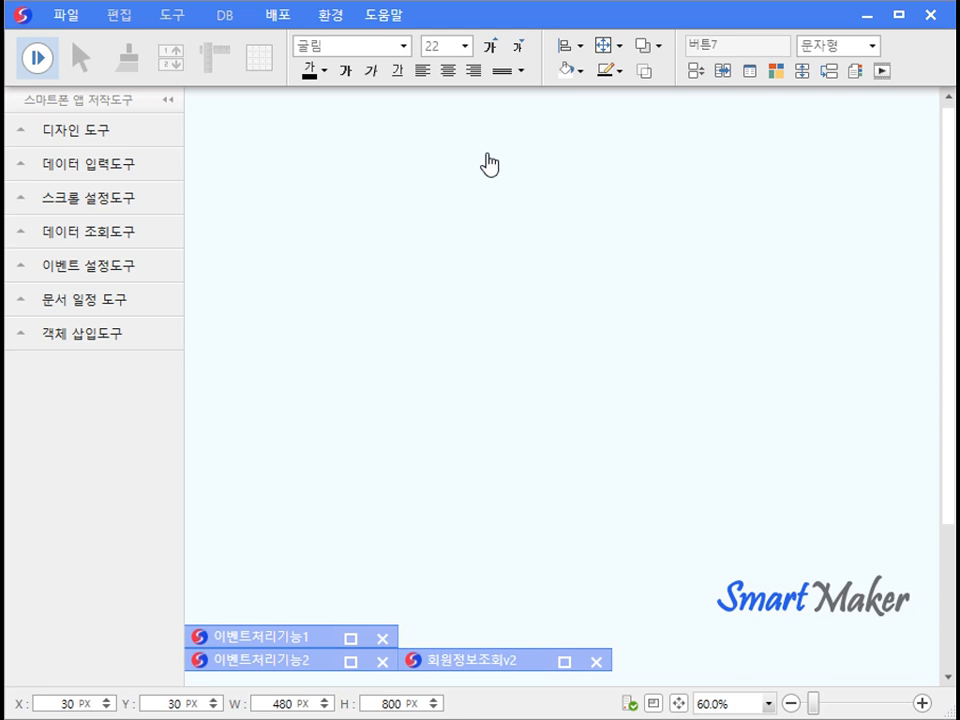
pyautogui.click(565, 664)
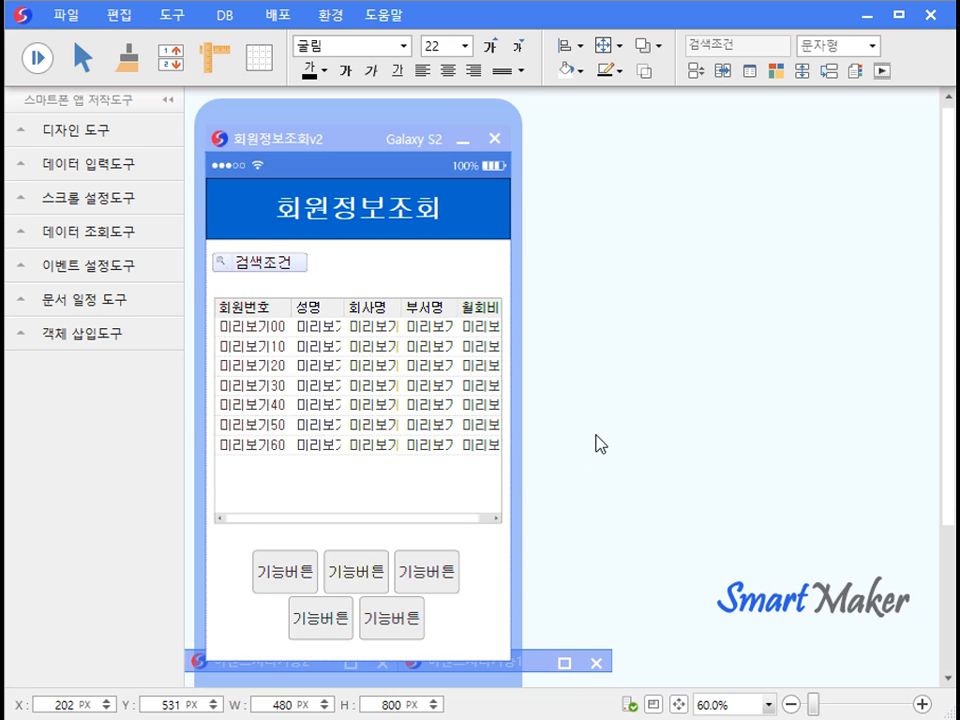
# Set the first function button under the grid to the 검색 function.
pyautogui.click(307, 572)
pyautogui.doubleClick(304, 570)
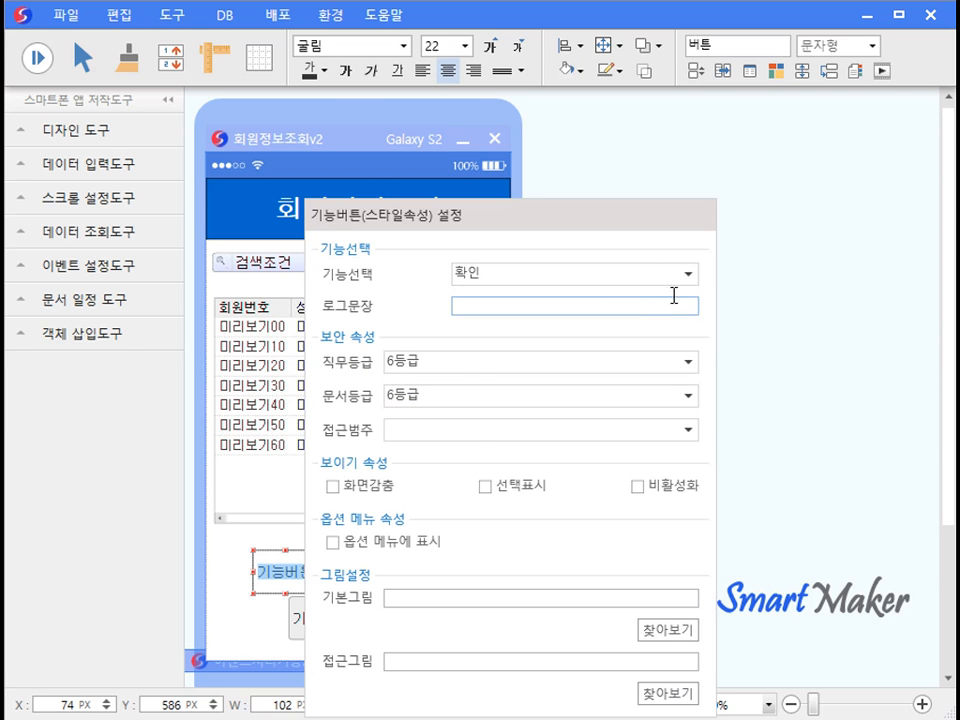
pyautogui.click(688, 274)
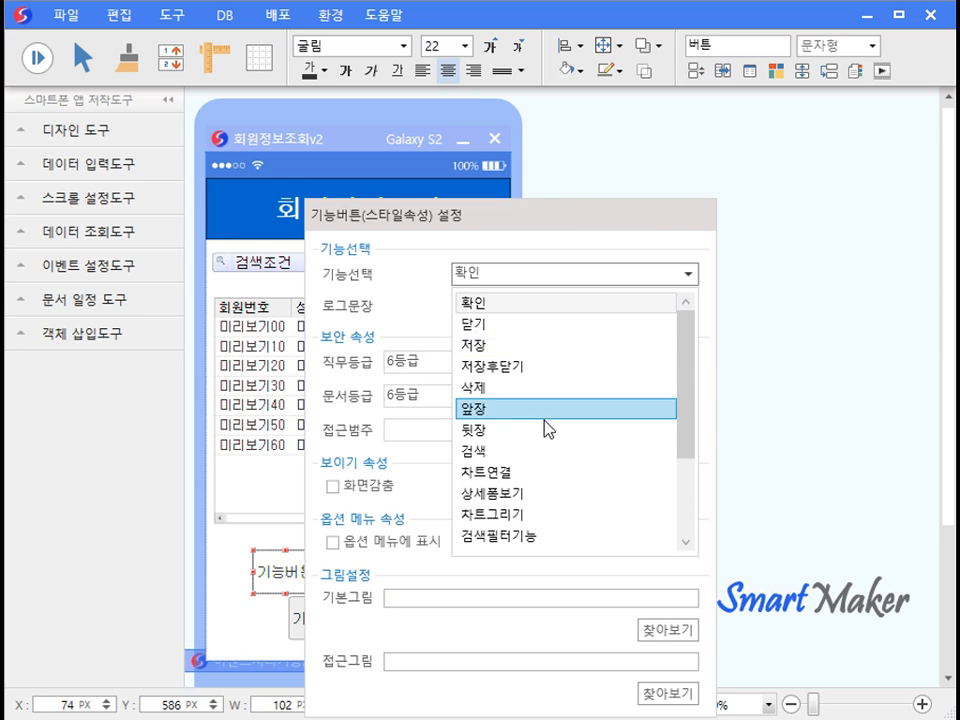
pyautogui.click(530, 452)
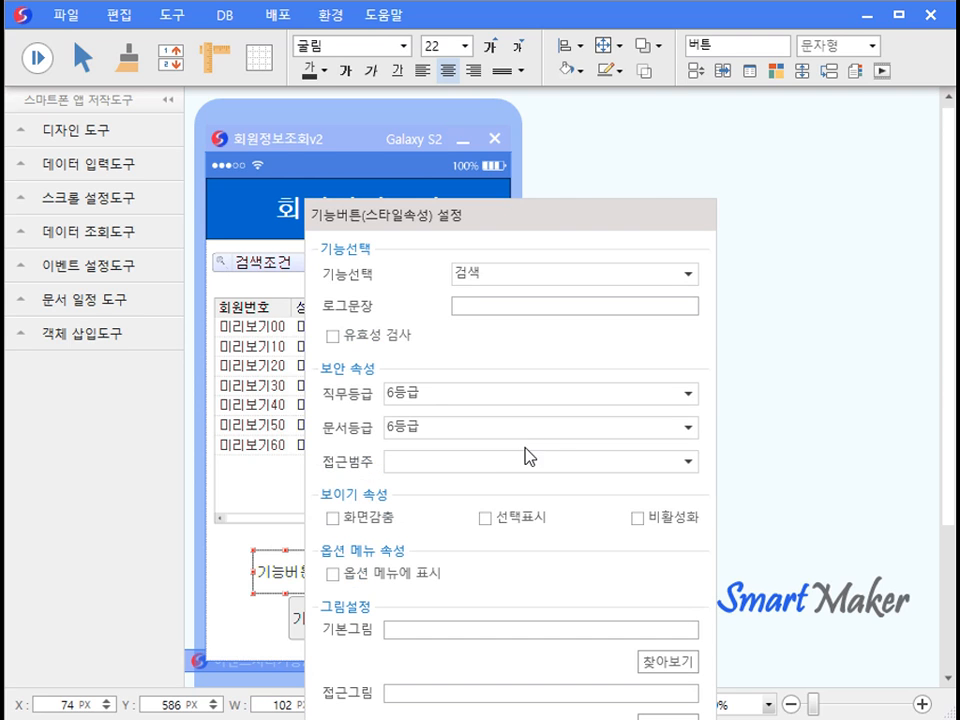
pyautogui.click(287, 541)
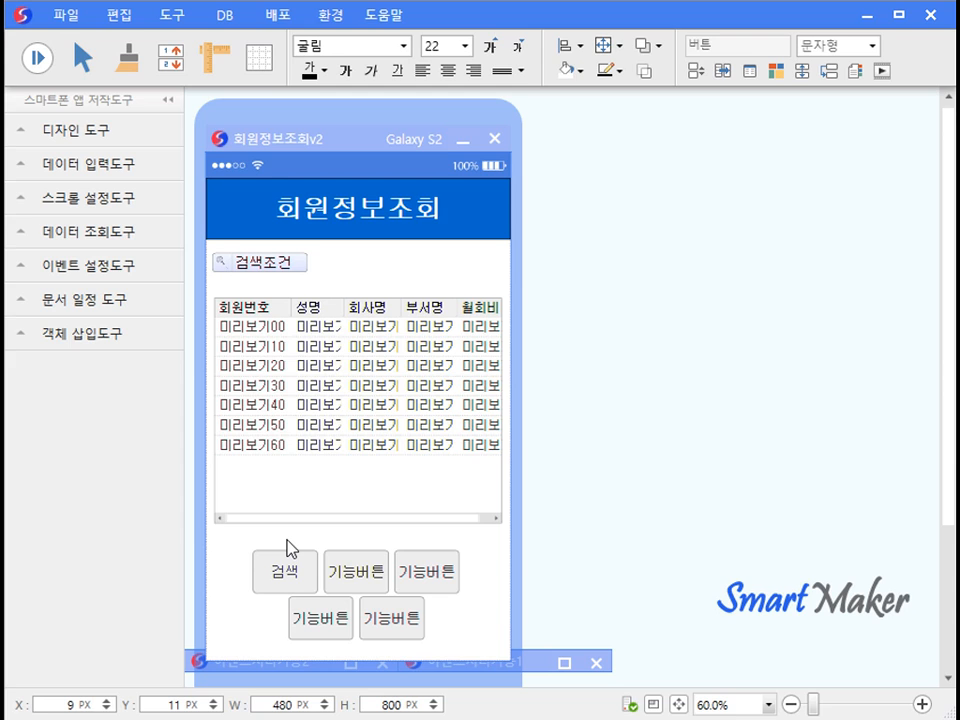
# Run the form, list the members, then search by 월회비 30000.
pyautogui.click(32, 56)
pyautogui.click(312, 573)
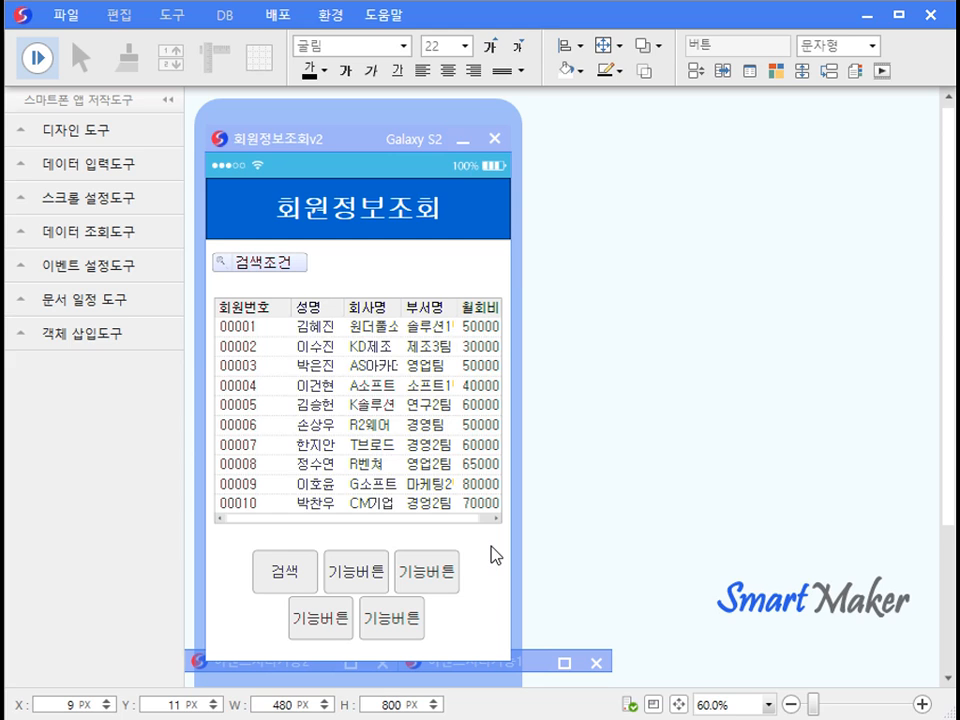
pyautogui.click(316, 287)
pyautogui.click(345, 328)
pyautogui.click(344, 284)
pyautogui.write('30000')
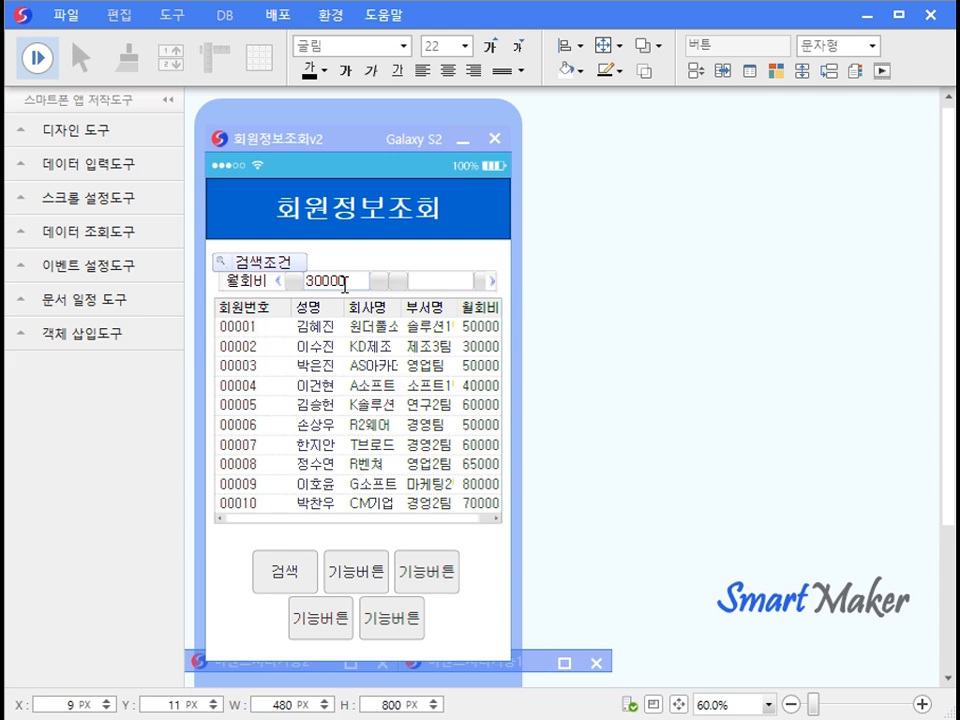
pyautogui.click(304, 572)
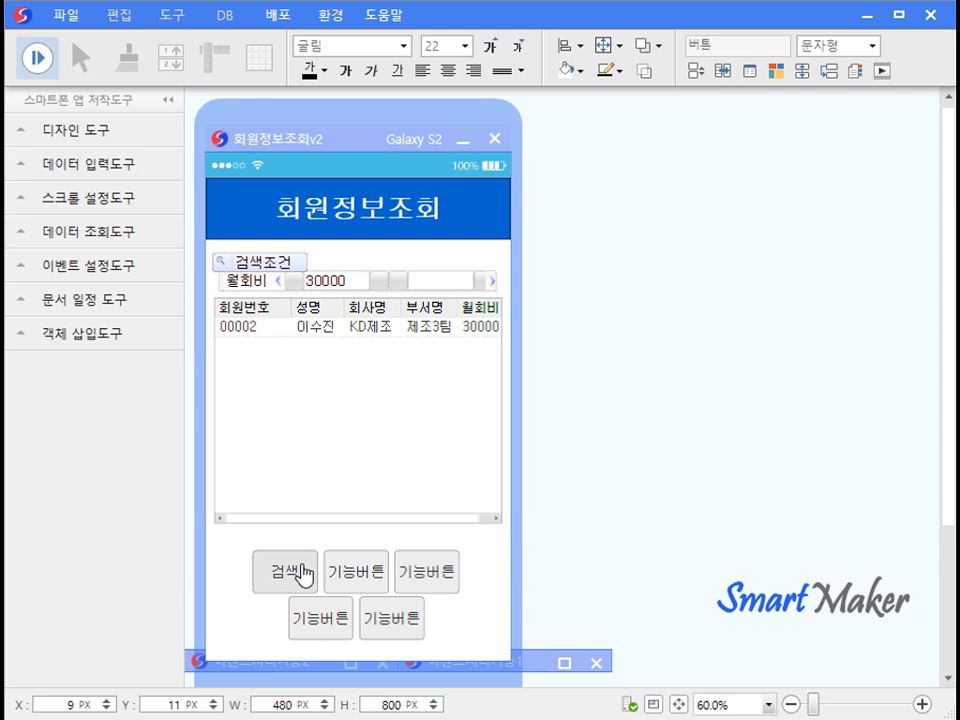
# Back in design view, set the first function button's function to 차트연결.
pyautogui.click(38, 59)
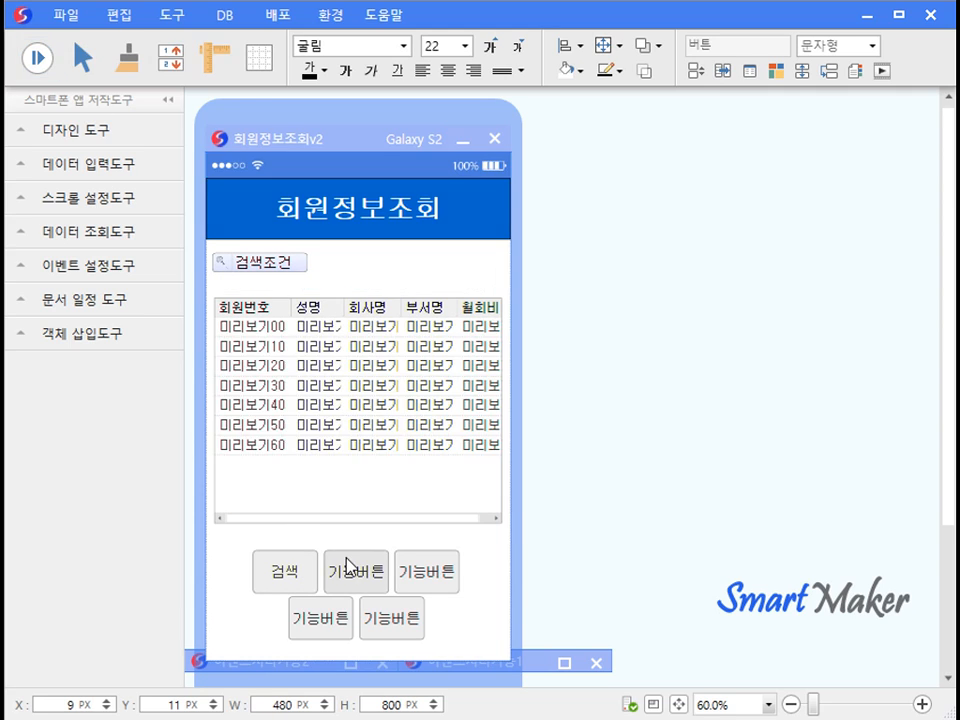
pyautogui.rightClick(351, 563)
pyautogui.click(405, 632)
pyautogui.click(790, 273)
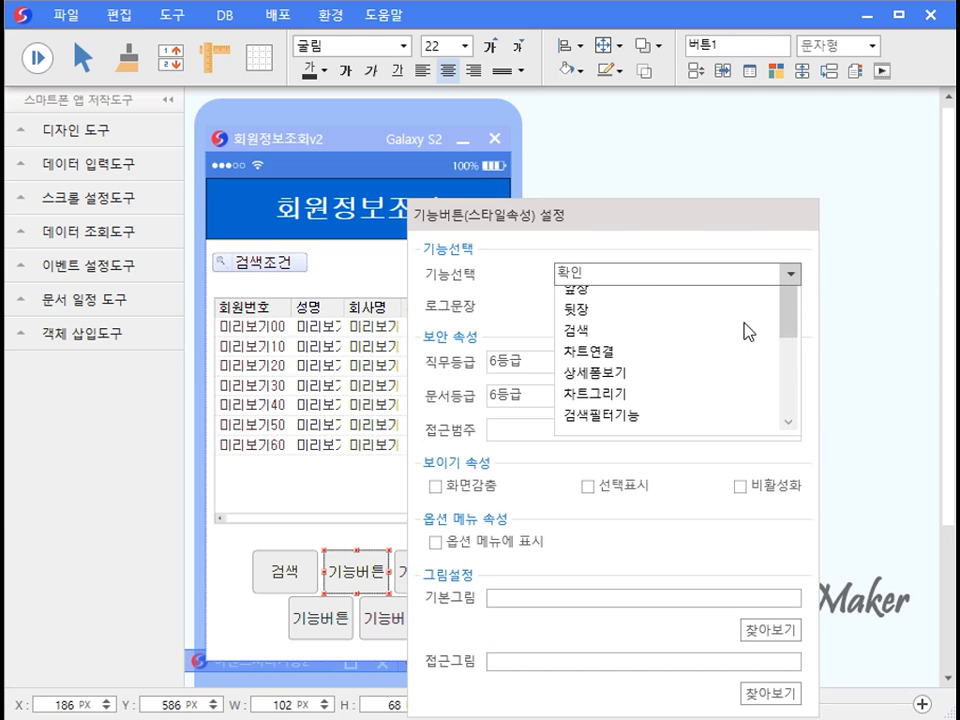
pyautogui.click(657, 473)
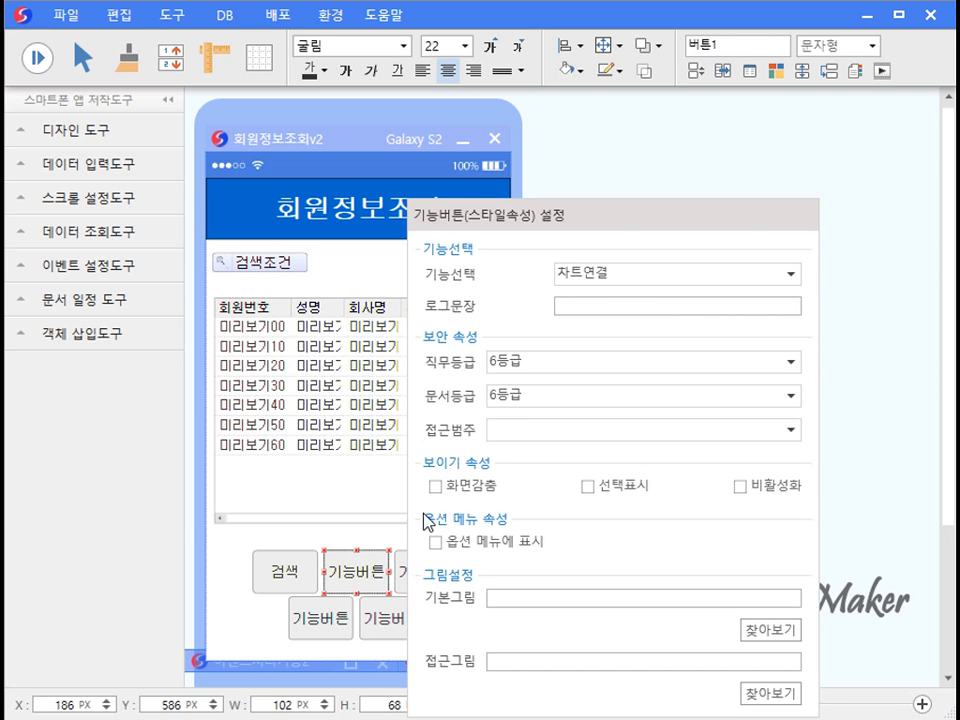
pyautogui.click(349, 541)
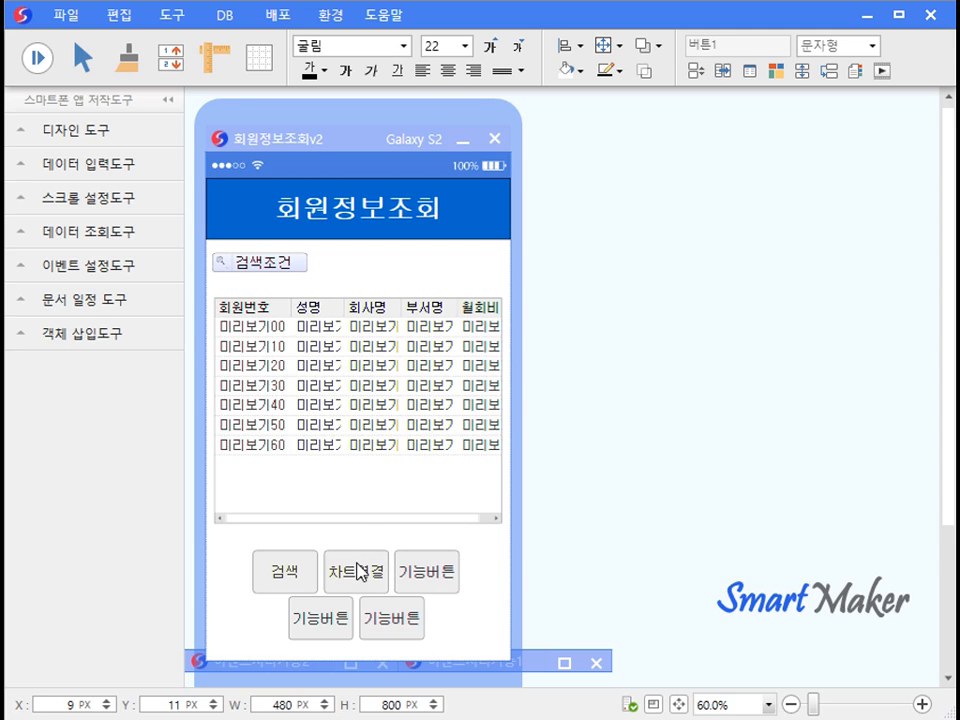
# In the chart options, reference 검색창 and add 성명 as the X-axis item.
pyautogui.rightClick(357, 564)
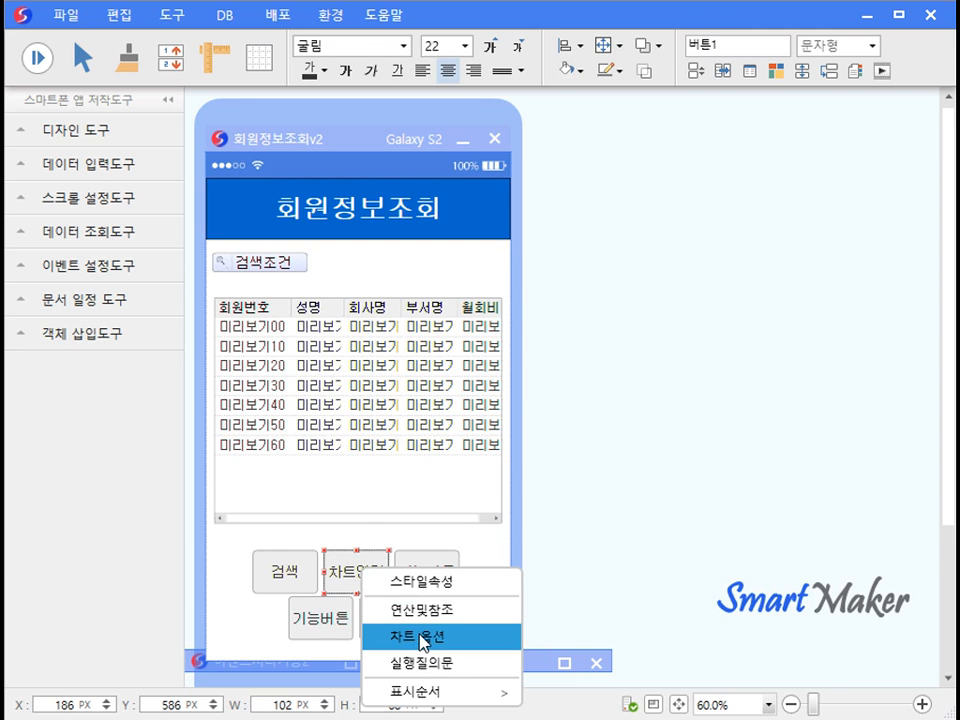
pyautogui.click(420, 636)
pyautogui.click(800, 333)
pyautogui.click(799, 352)
pyautogui.click(810, 376)
pyautogui.click(788, 425)
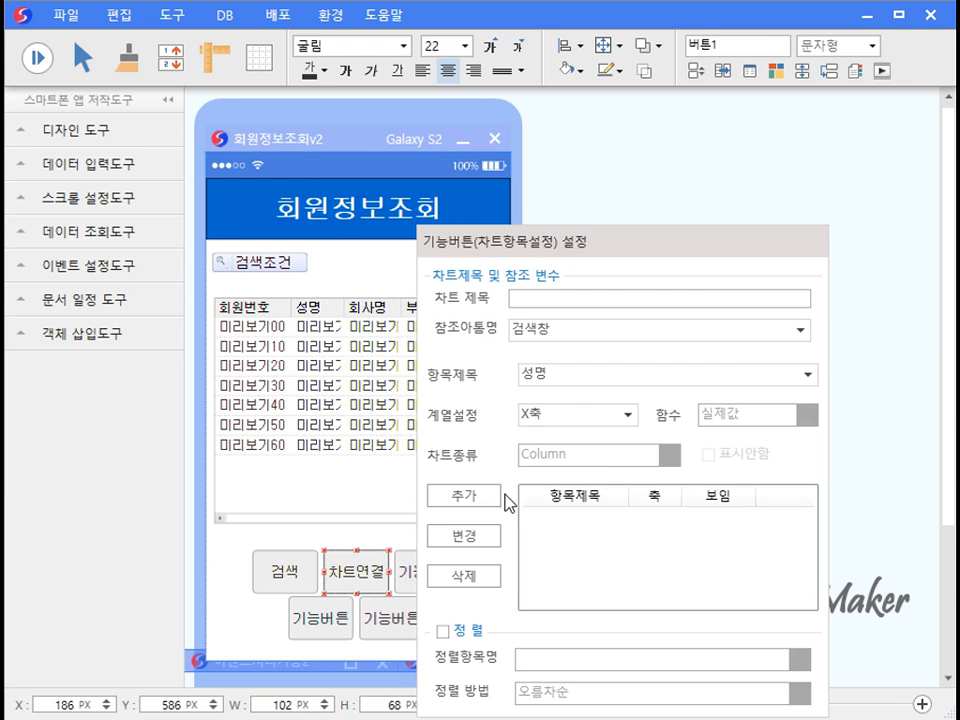
pyautogui.click(480, 496)
# Add 월회비 as the Y-axis chart item, confirm, and start a test run.
pyautogui.click(810, 376)
pyautogui.click(560, 486)
pyautogui.click(600, 414)
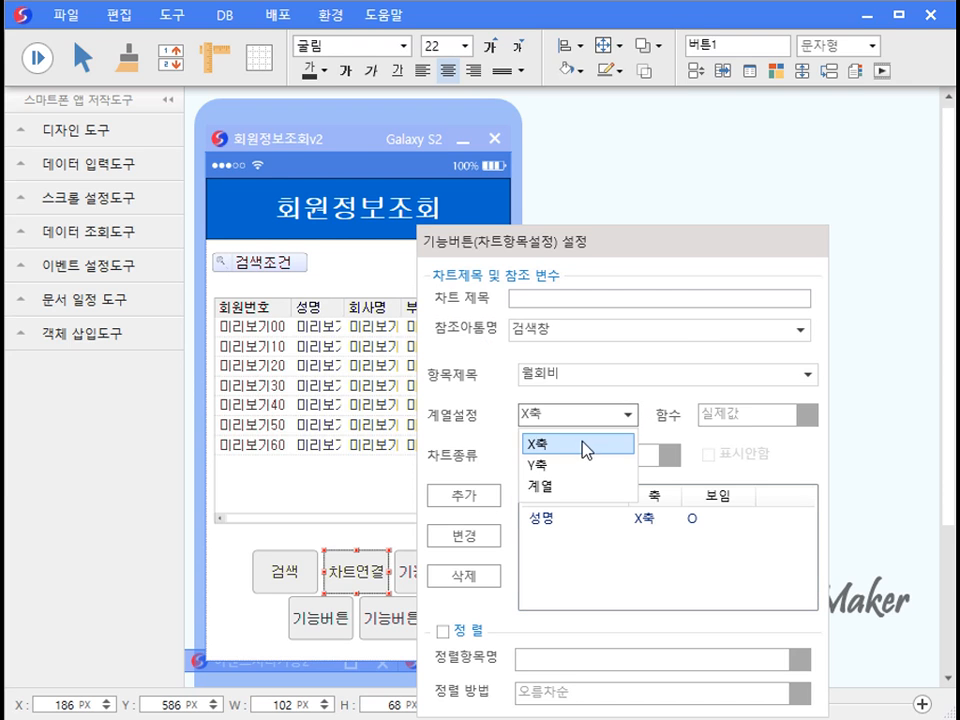
pyautogui.click(578, 463)
pyautogui.click(458, 496)
pyautogui.click(352, 536)
pyautogui.click(43, 61)
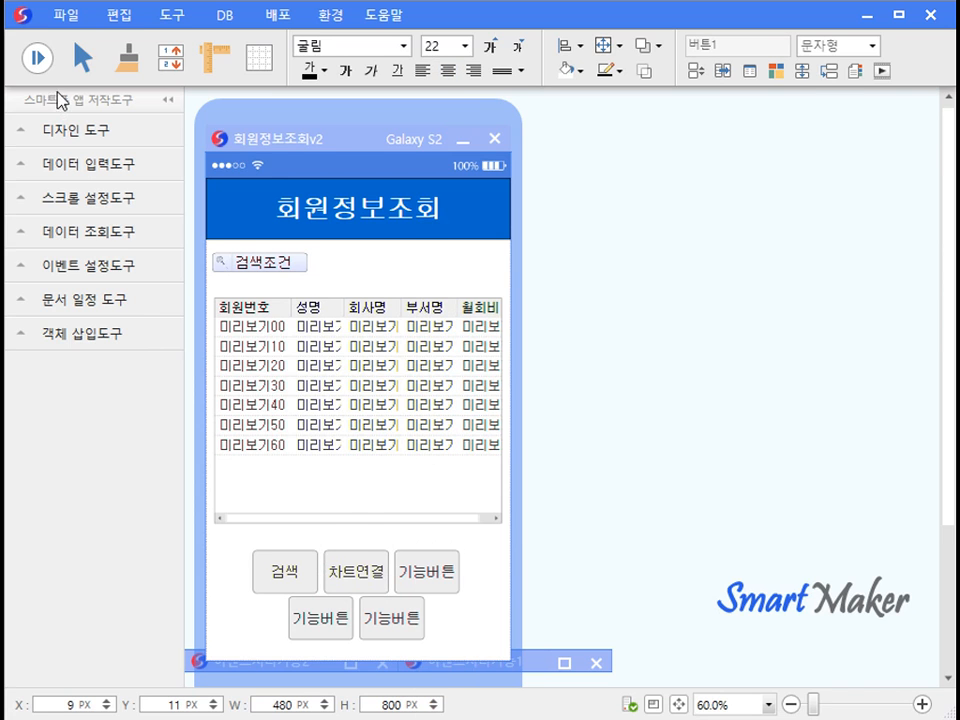
# Display the 월회비 chart, move its window into view, and switch it to a line chart (선형).
pyautogui.click(313, 577)
pyautogui.click(366, 572)
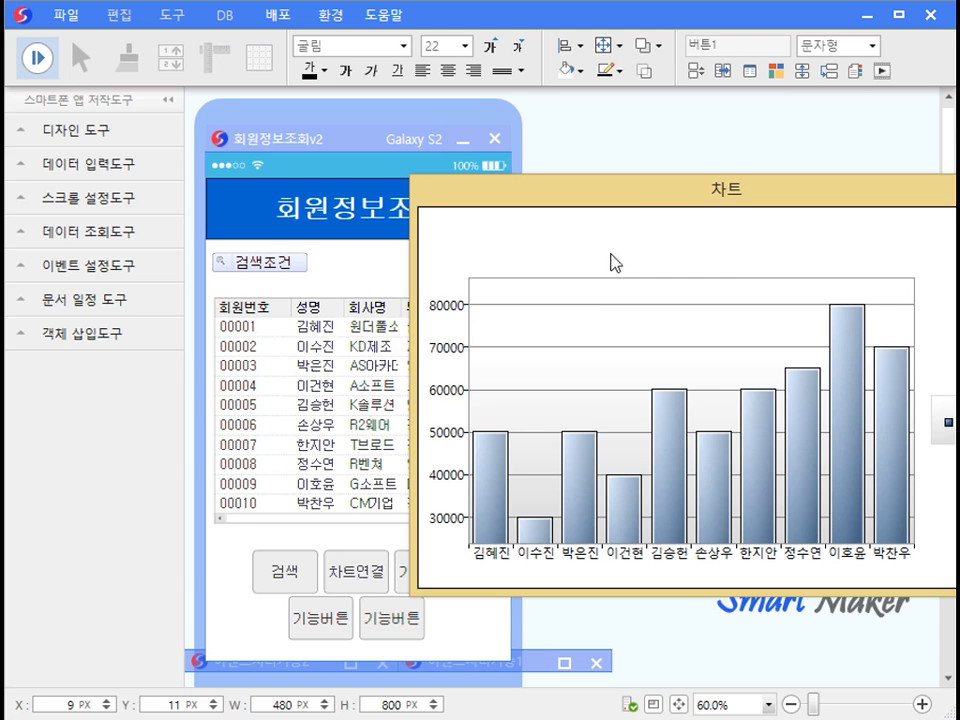
pyautogui.moveTo(630, 195); pyautogui.dragTo(533, 186)
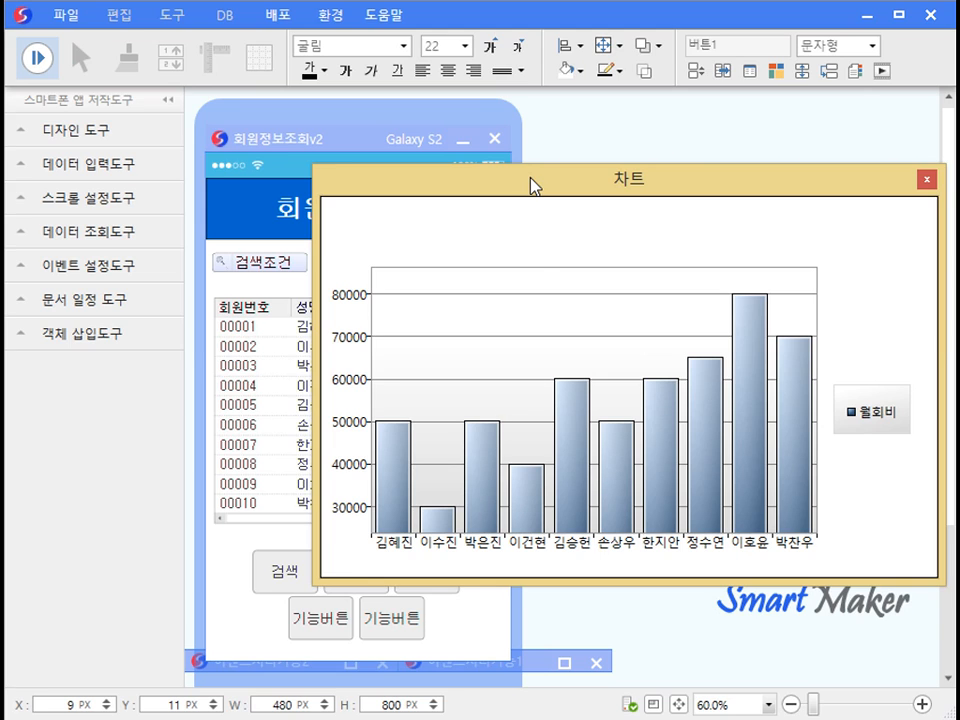
pyautogui.rightClick(482, 228)
pyautogui.moveTo(510, 250)
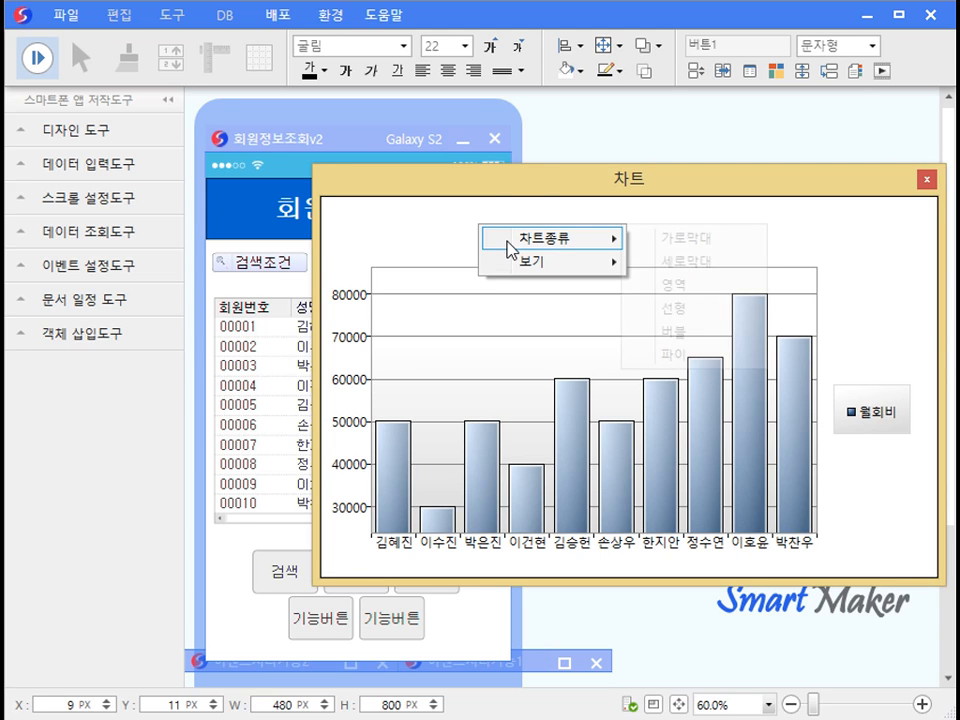
pyautogui.click(708, 307)
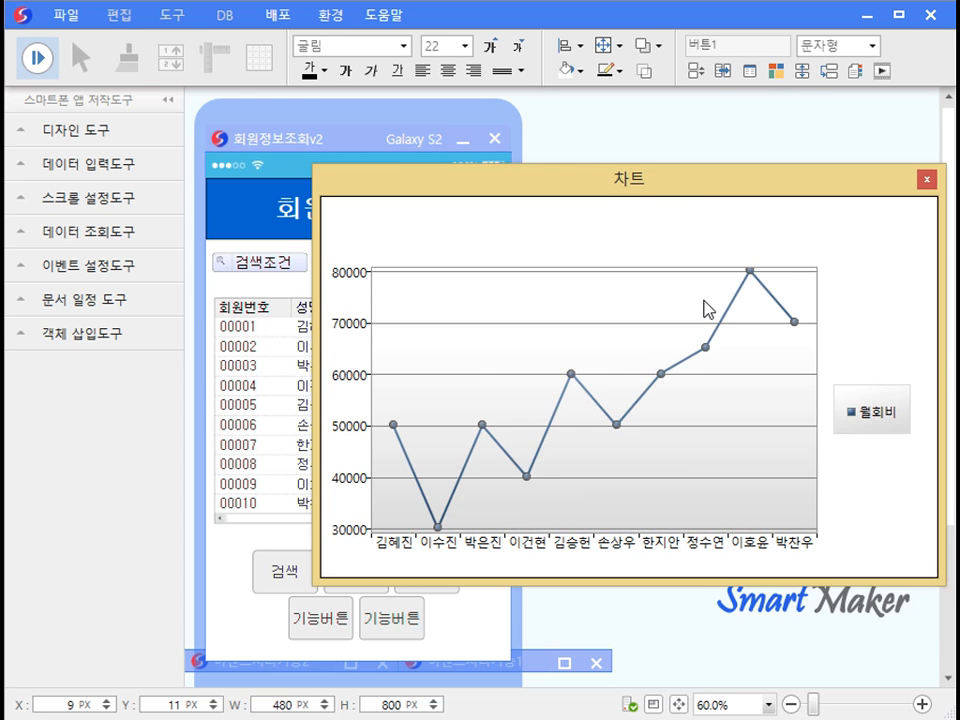
# Close the chart and make the third button a 상세폼보기 button linked through 검색창.
pyautogui.click(927, 179)
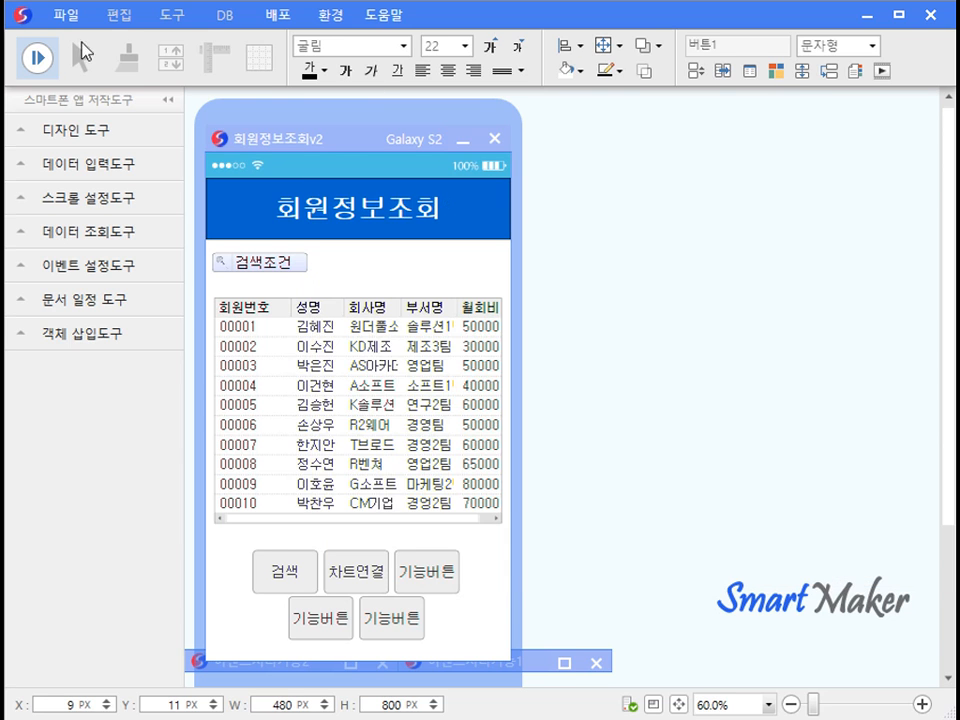
pyautogui.doubleClick(420, 570)
pyautogui.click(827, 273)
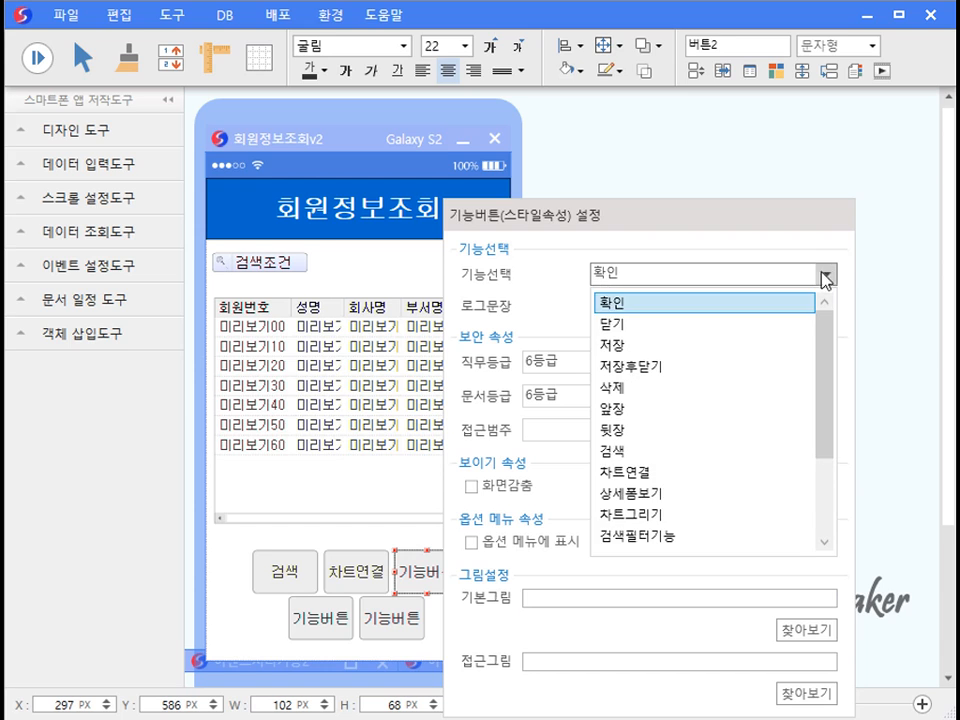
pyautogui.click(688, 495)
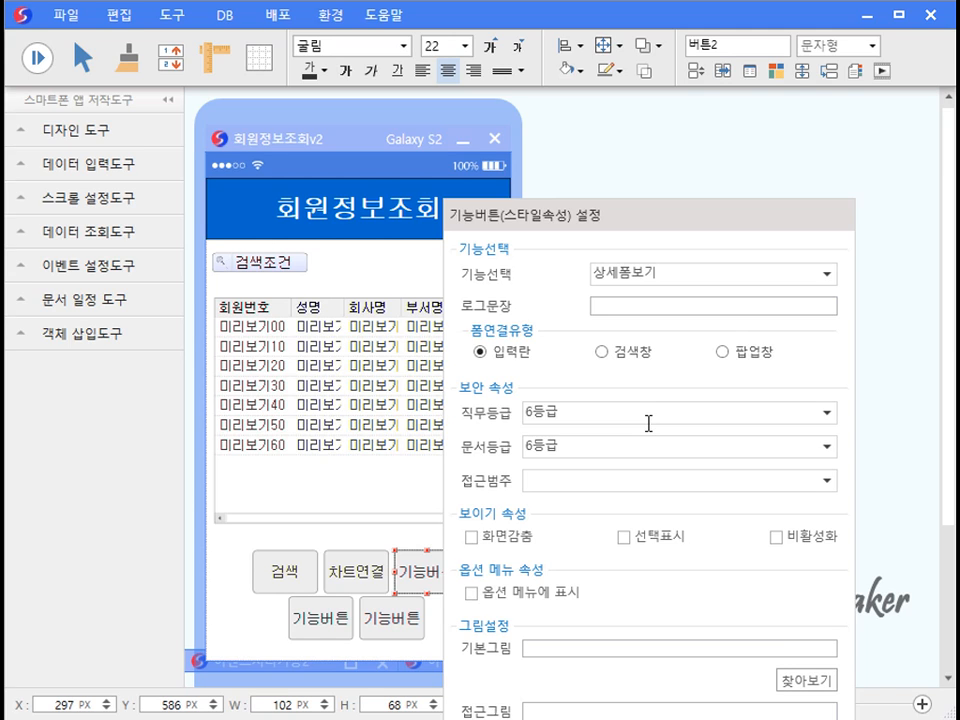
pyautogui.click(598, 355)
pyautogui.click(405, 546)
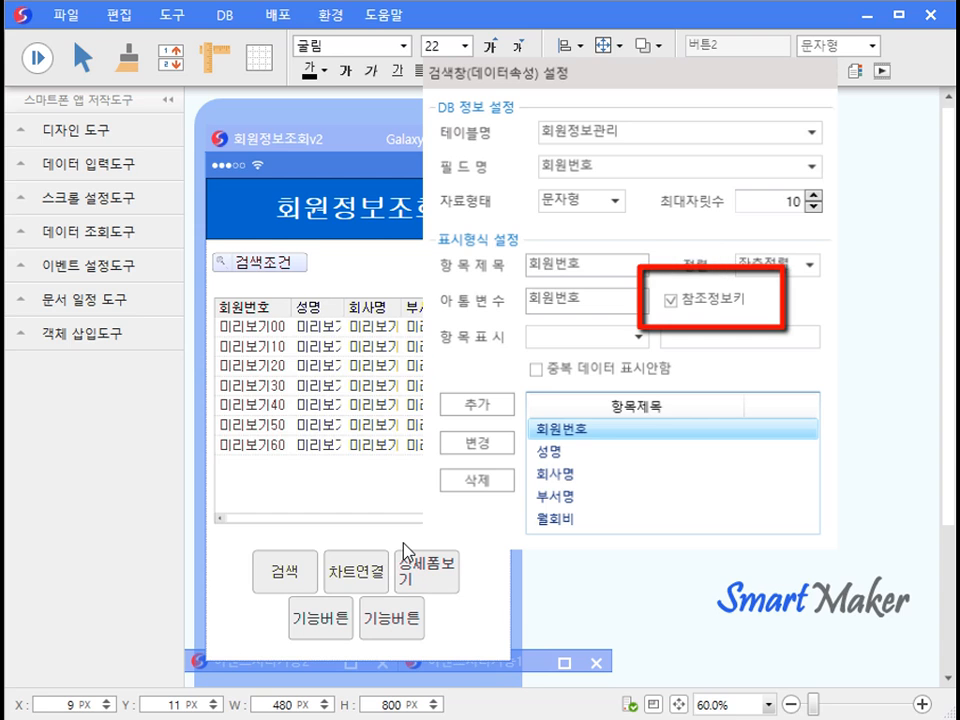
pyautogui.click(455, 578)
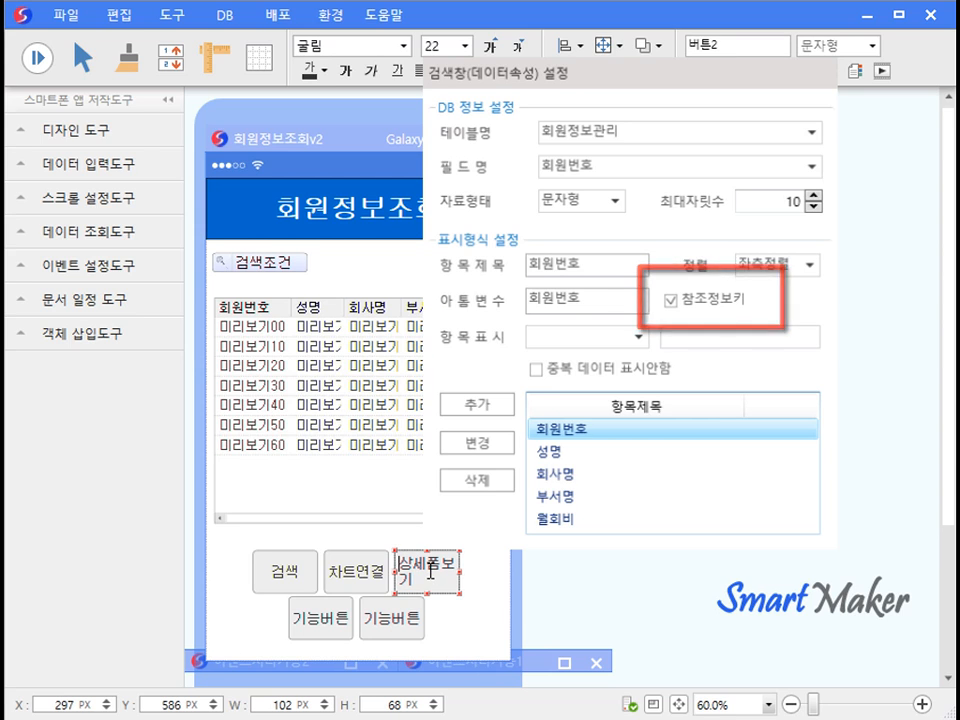
pyautogui.moveTo(461, 592); pyautogui.dragTo(491, 617)
pyautogui.click(491, 617)
# Link the 상세폼보기 button to 회원정보관리.QPM and start a test run.
pyautogui.rightClick(422, 565)
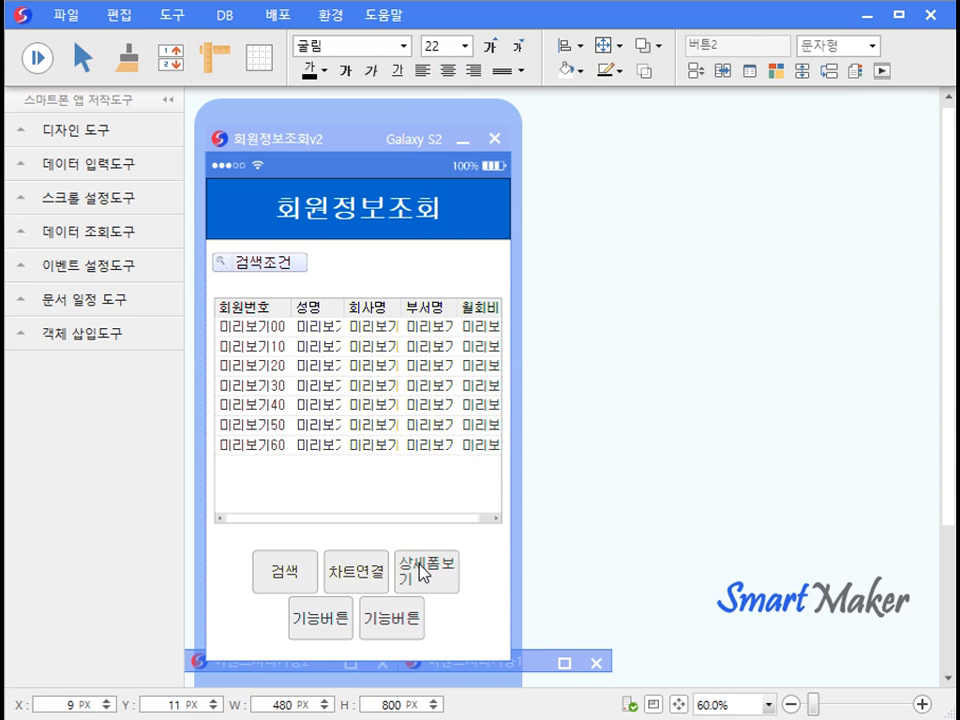
pyautogui.click(460, 605)
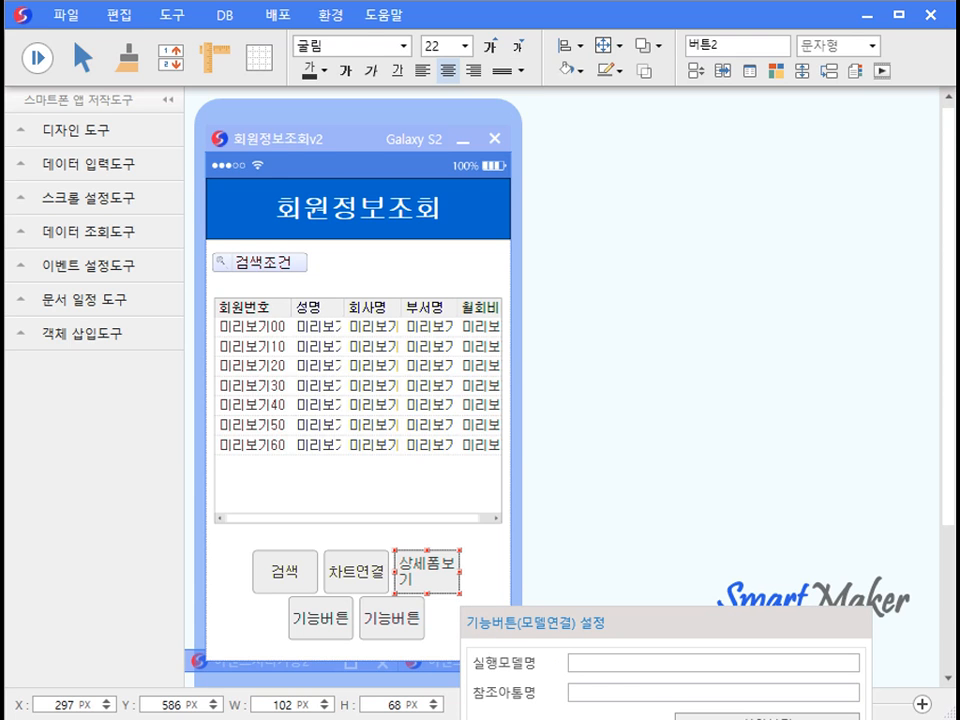
pyautogui.click(766, 717)
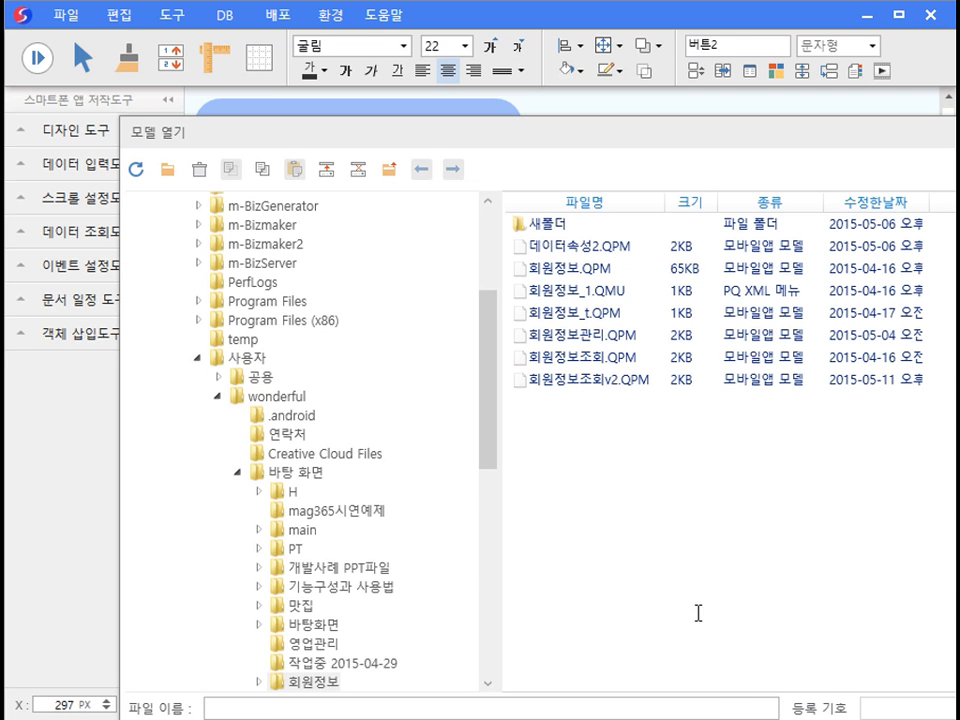
pyautogui.doubleClick(615, 335)
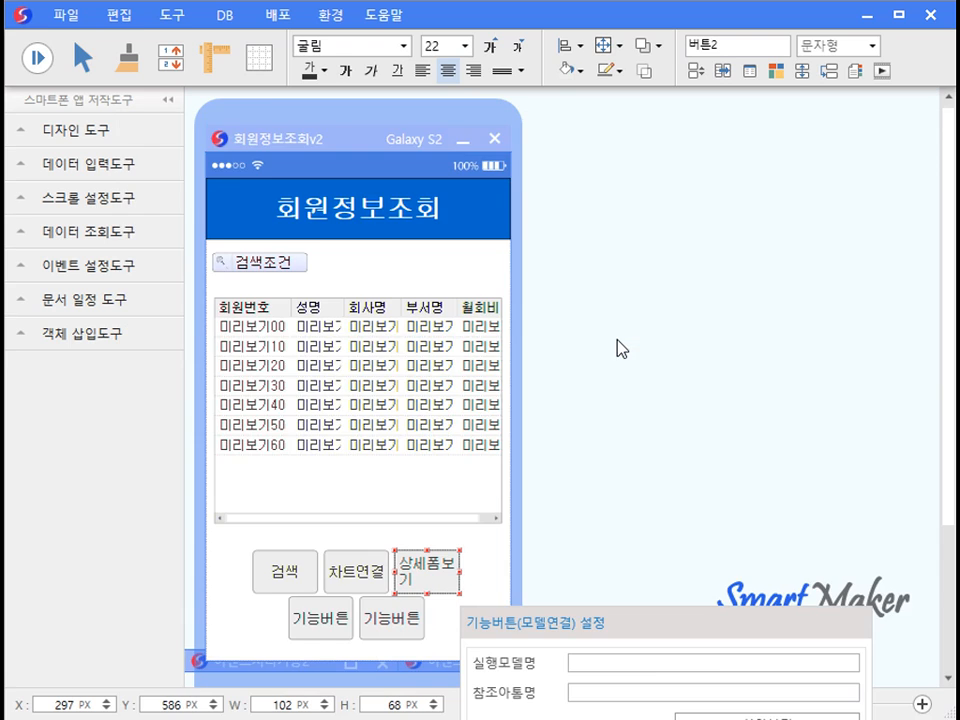
pyautogui.click(495, 555)
pyautogui.click(40, 58)
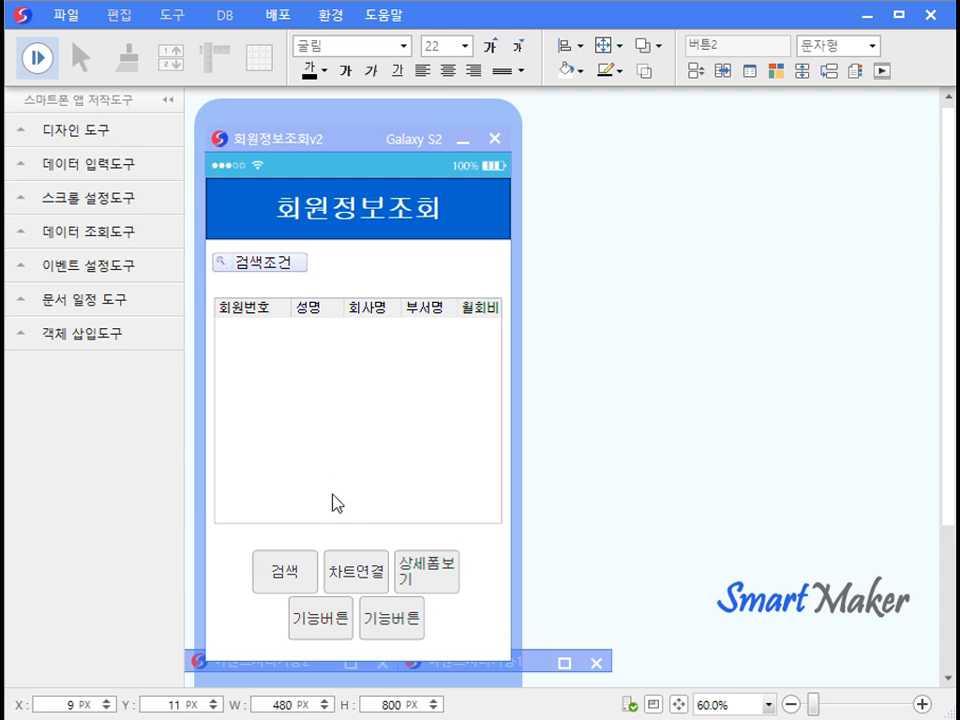
# List all members, open the first member's record with 상세폼보기, move it aside, then close it.
pyautogui.click(285, 574)
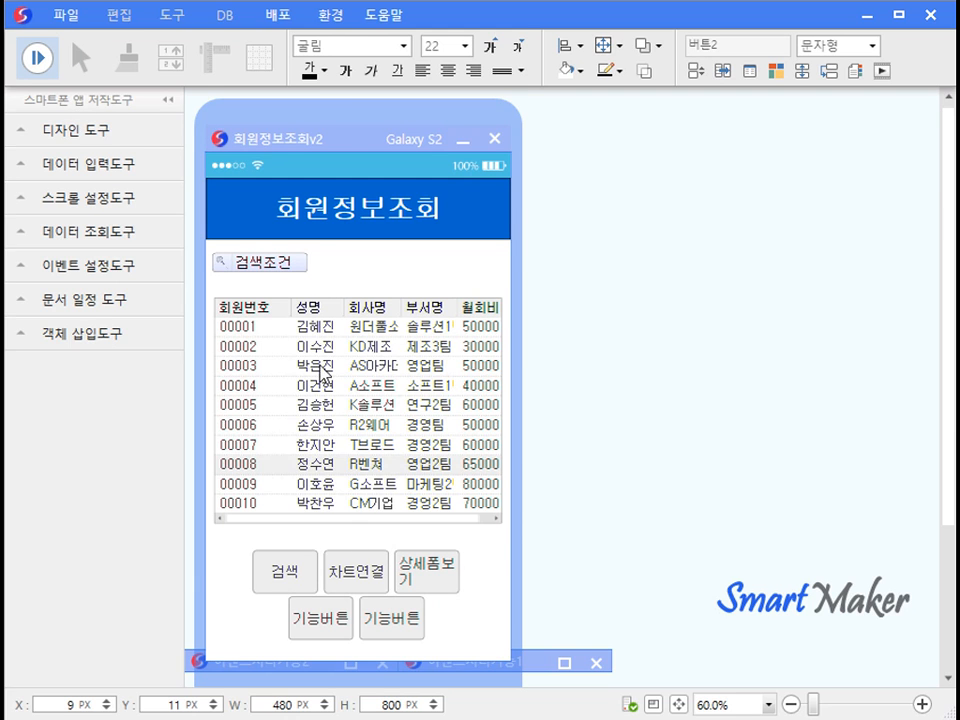
pyautogui.click(332, 328)
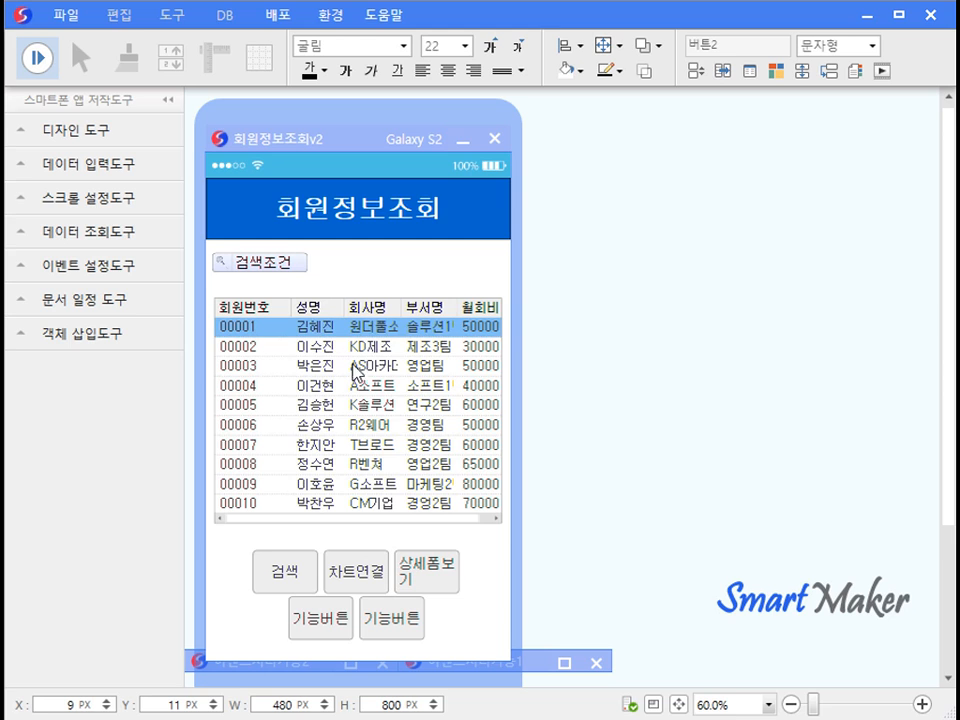
pyautogui.click(440, 575)
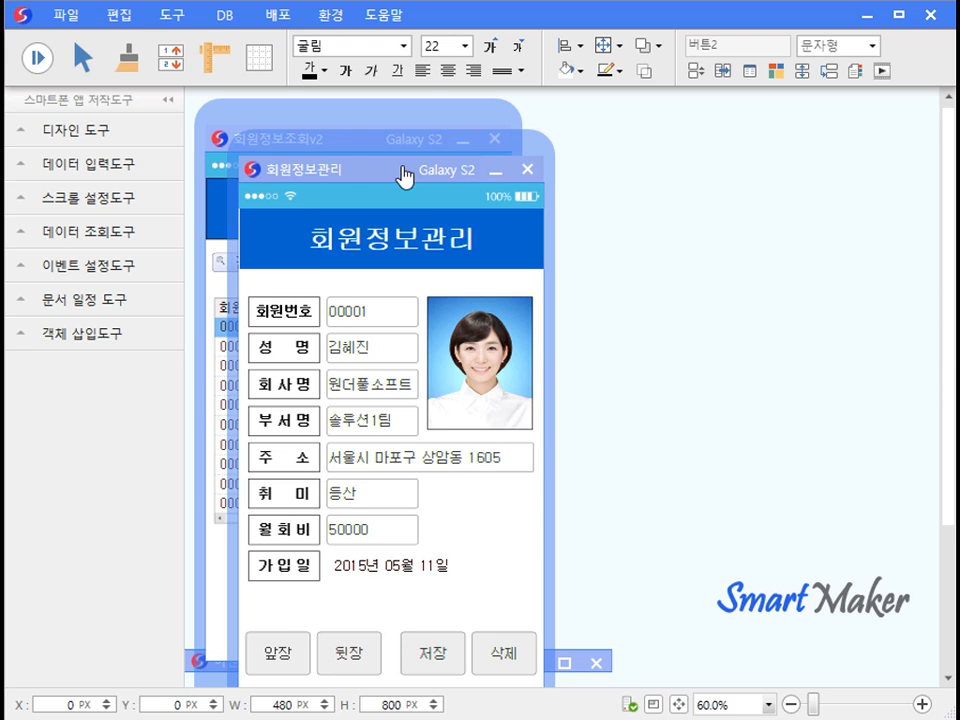
pyautogui.moveTo(542, 180); pyautogui.dragTo(712, 148)
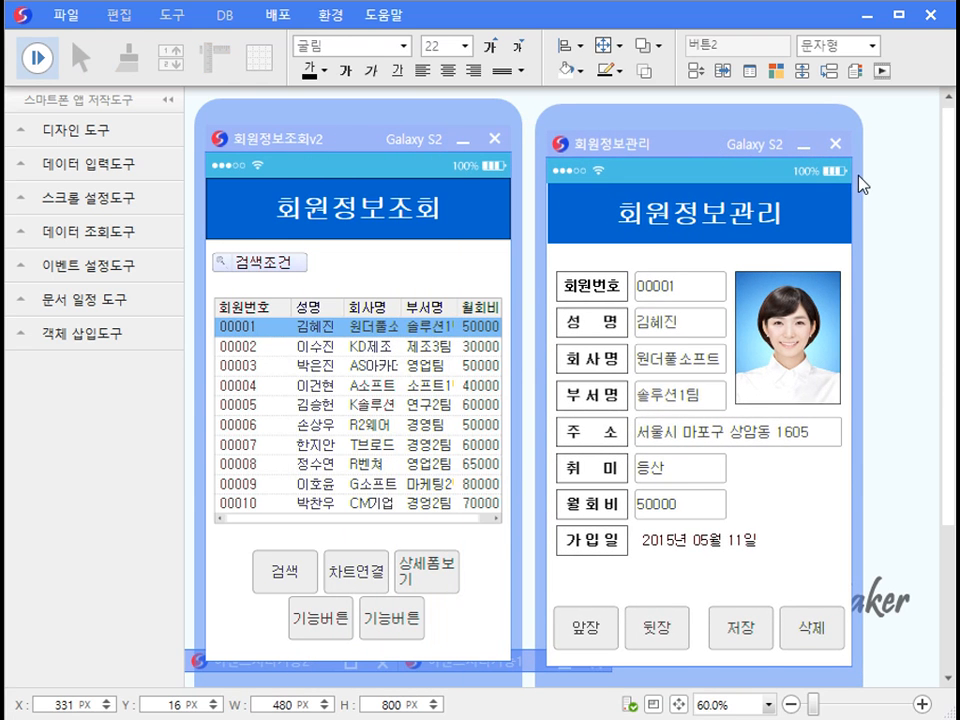
pyautogui.moveTo(858, 175); pyautogui.dragTo(860, 174)
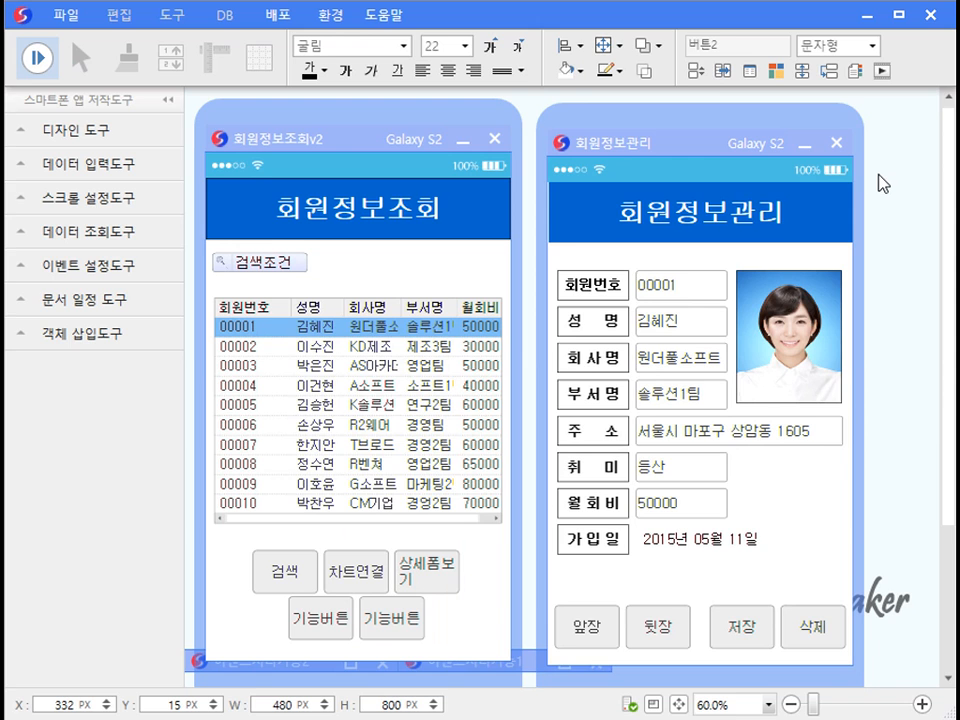
pyautogui.click(837, 143)
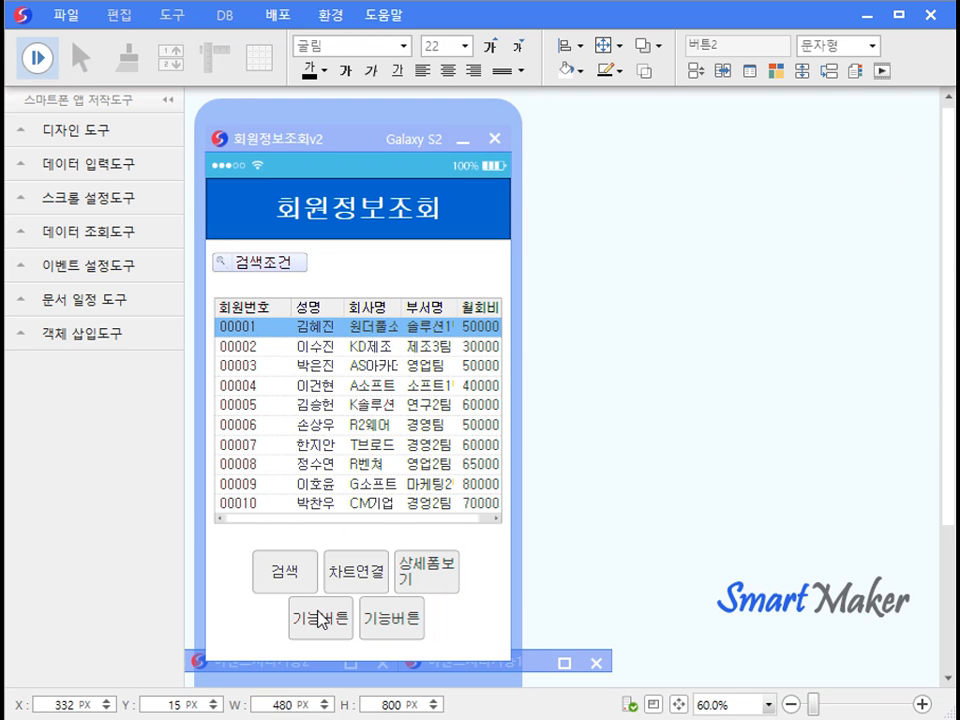
# Set the first spare function button's function to 검색필터기능 in its style properties.
pyautogui.rightClick(320, 617)
pyautogui.click(382, 426)
pyautogui.click(781, 275)
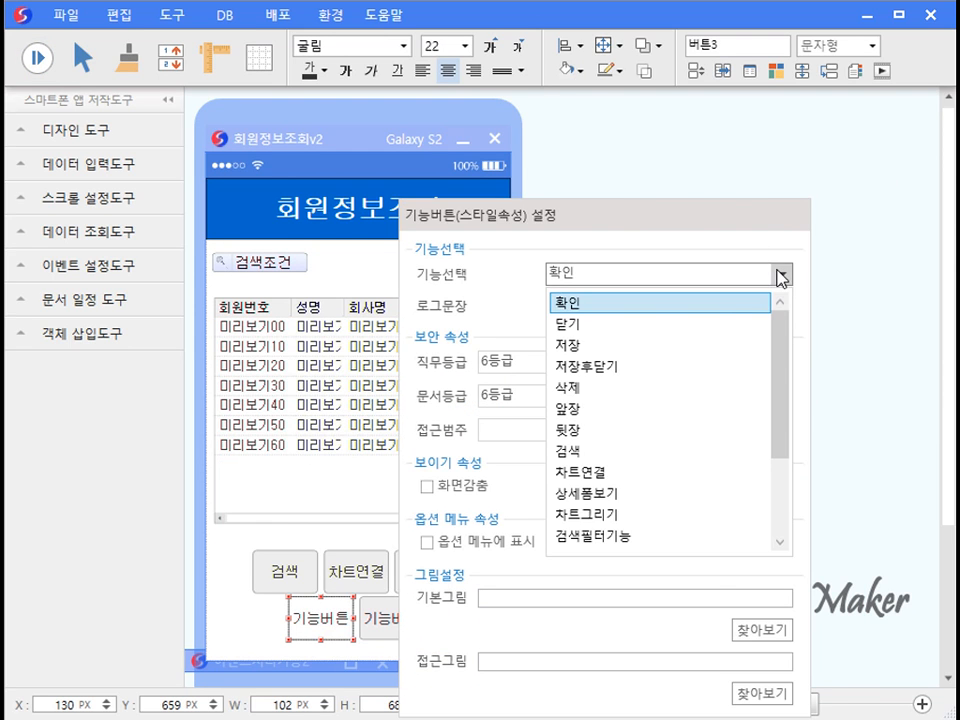
pyautogui.moveTo(780, 360); pyautogui.dragTo(770, 432)
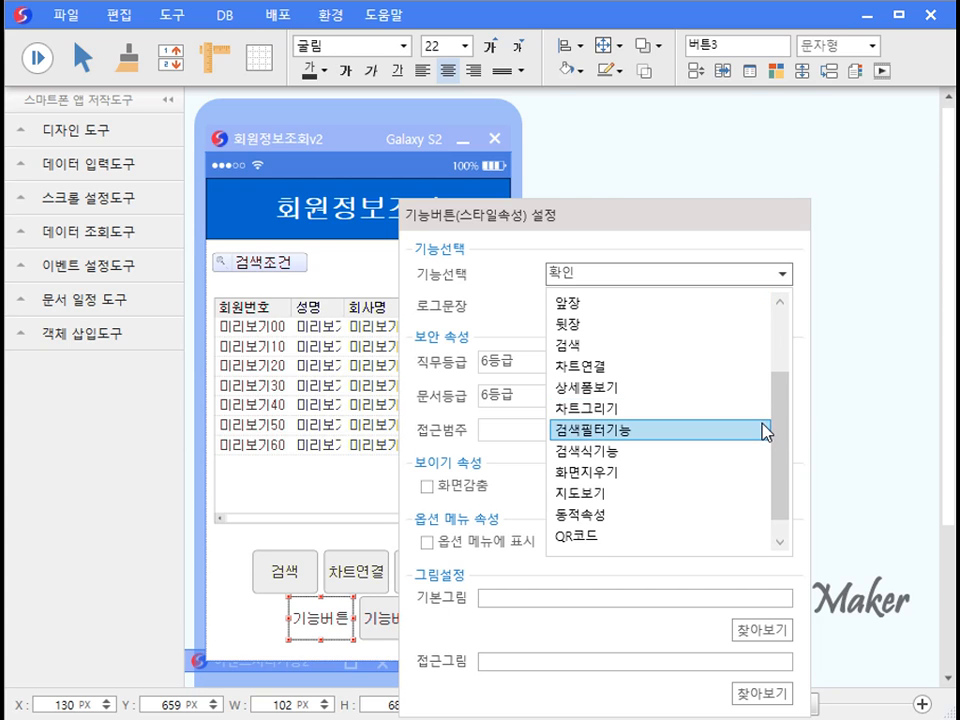
pyautogui.click(766, 432)
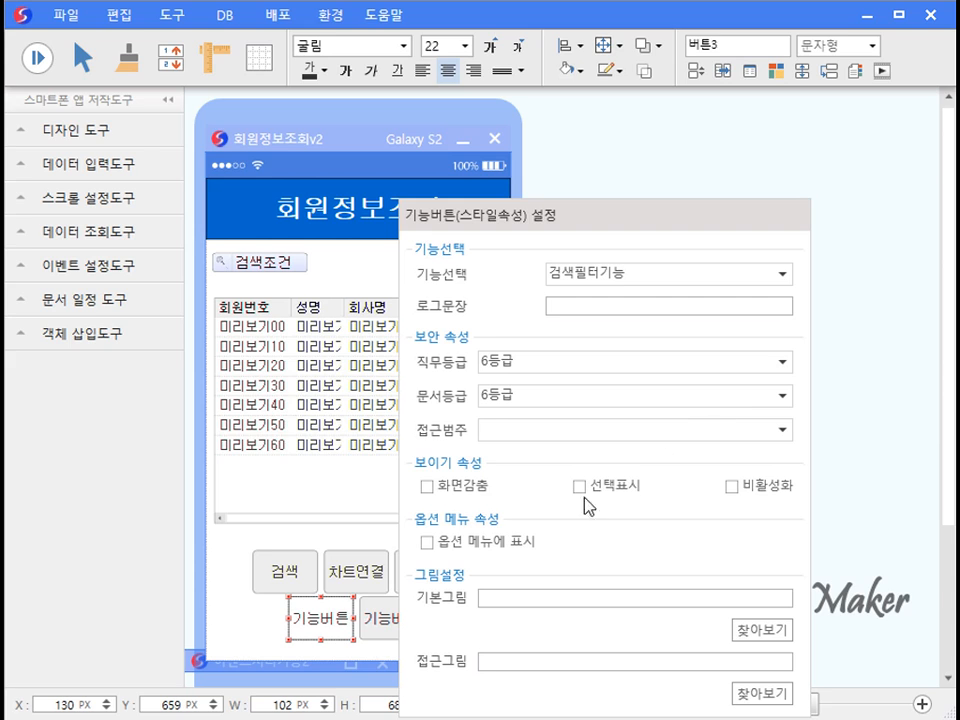
pyautogui.press('Return')
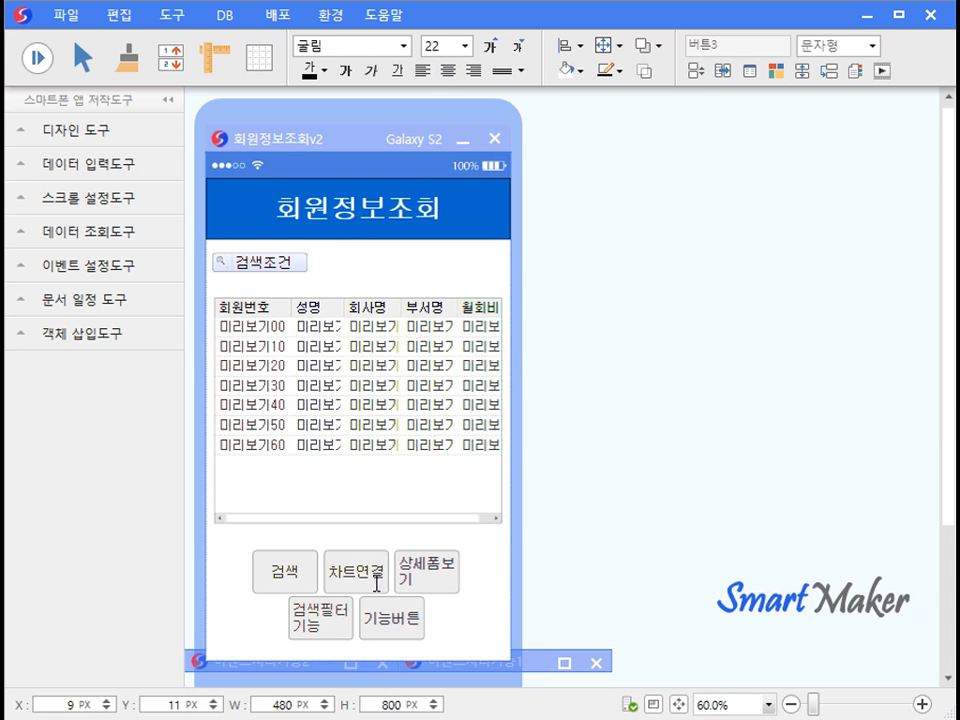
# Try the search-filter button in the preview, cancel it, and return to design mode.
pyautogui.click(333, 617)
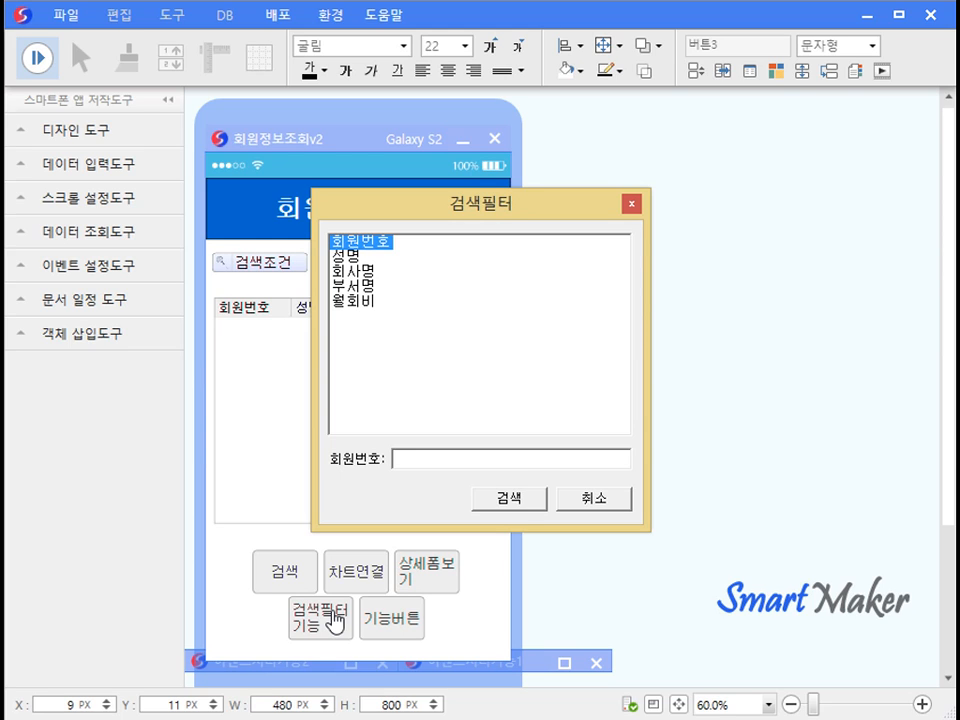
pyautogui.click(528, 457)
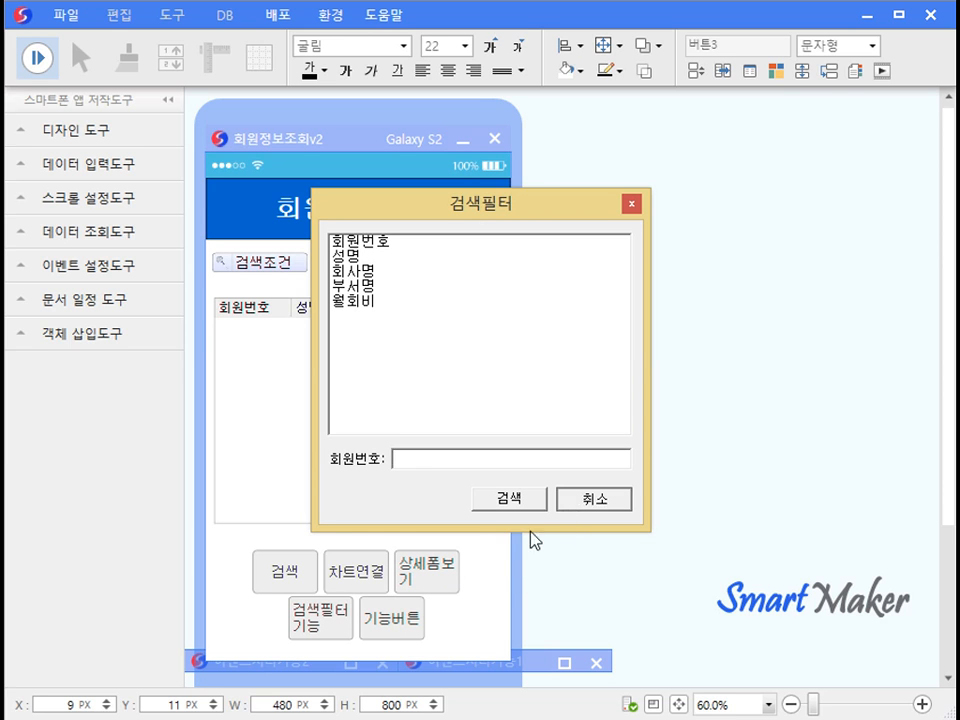
pyautogui.click(585, 498)
pyautogui.click(38, 58)
# Choose 검색식기능 as the second spare button's function.
pyautogui.doubleClick(392, 617)
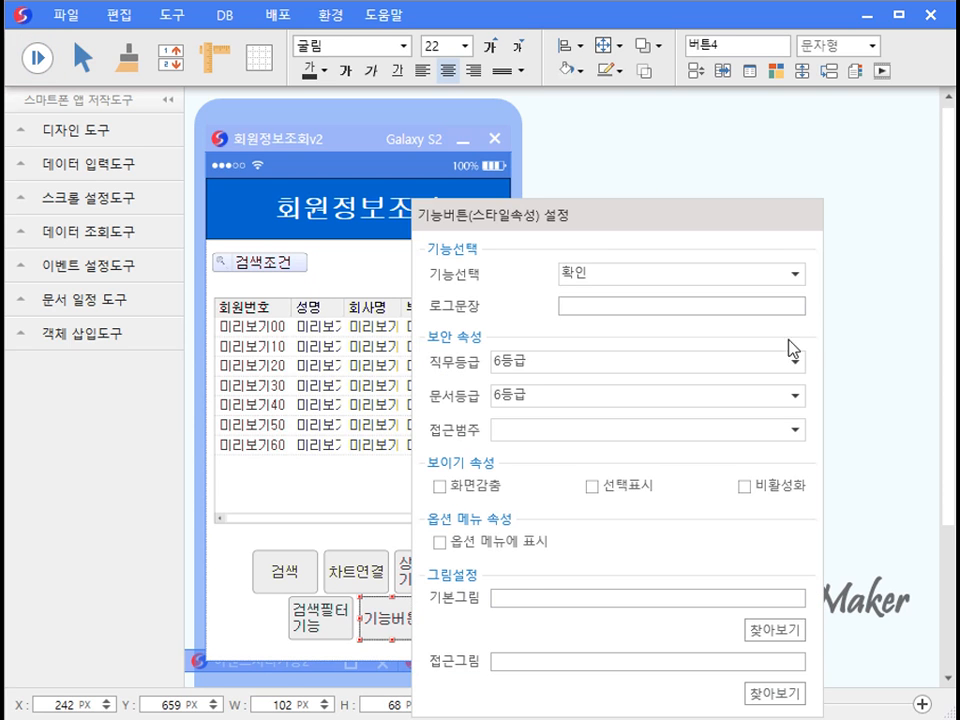
pyautogui.click(795, 273)
pyautogui.moveTo(795, 337); pyautogui.dragTo(784, 476)
pyautogui.click(746, 435)
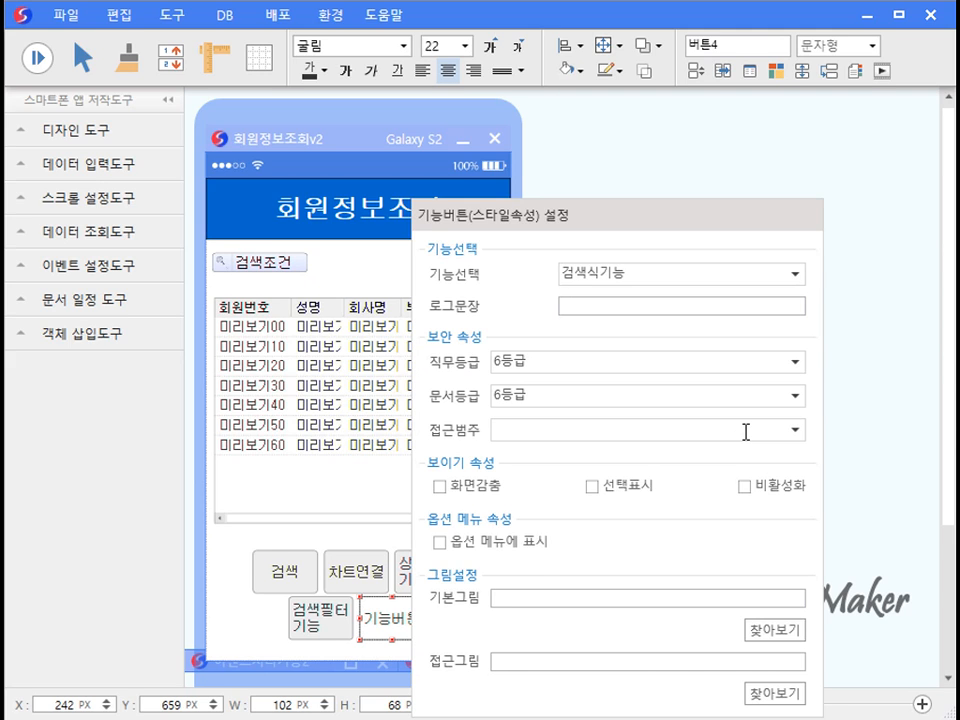
# Run the form, load the member records, and open the search-expression window.
pyautogui.click(386, 544)
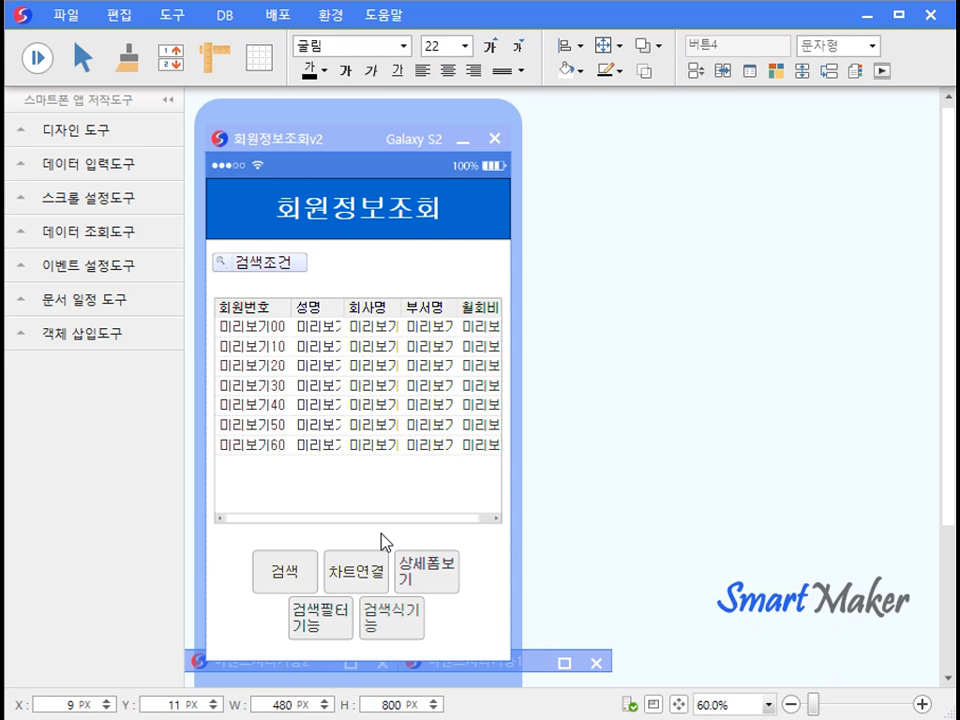
pyautogui.click(34, 58)
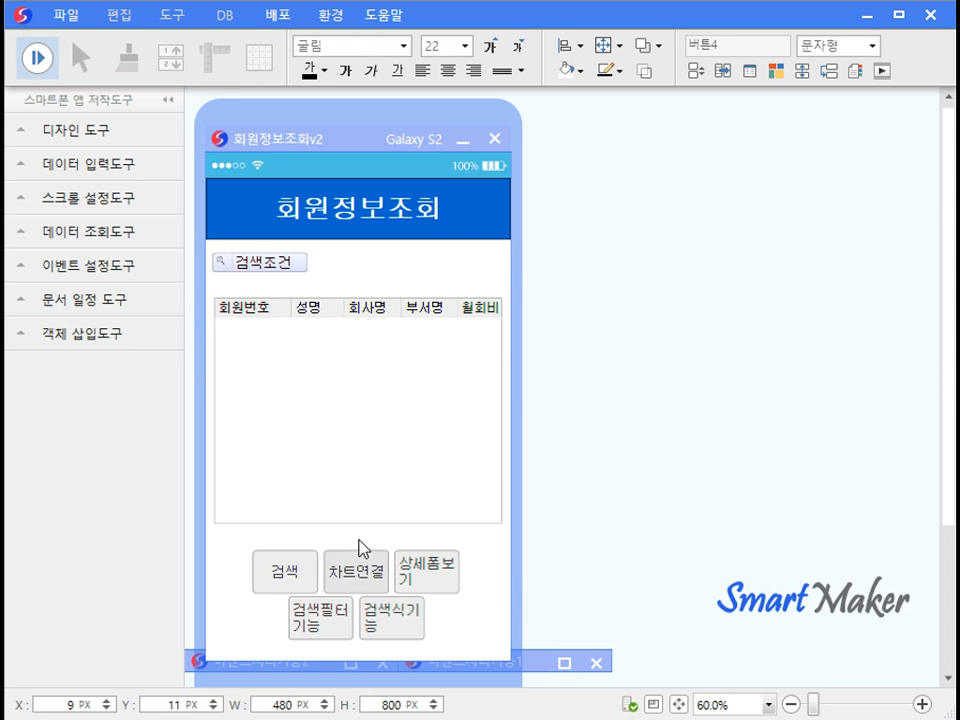
pyautogui.click(284, 577)
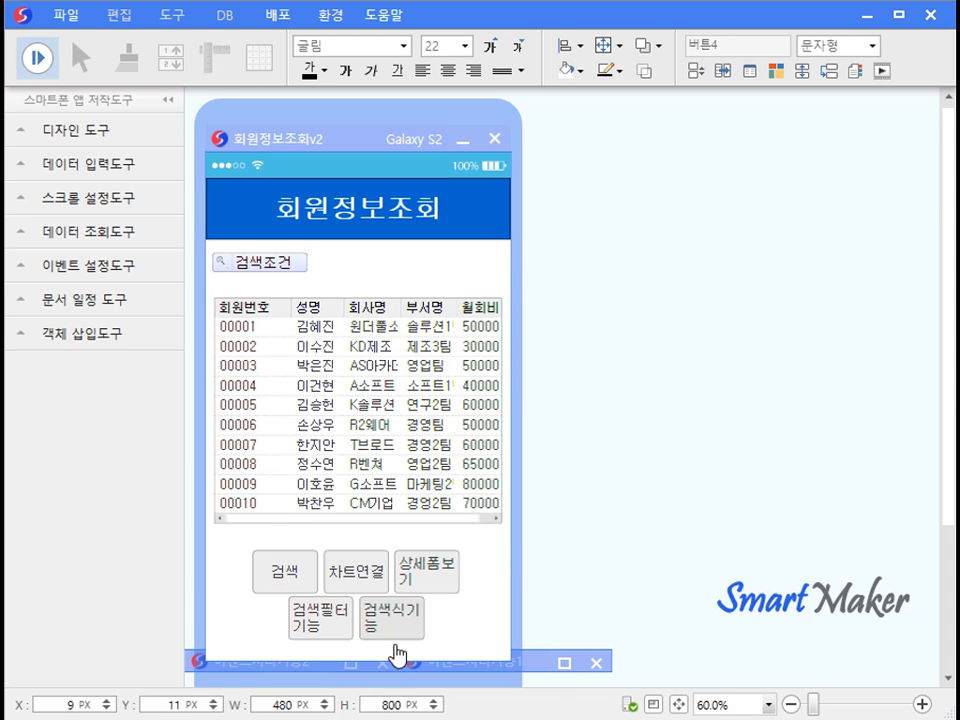
pyautogui.click(397, 632)
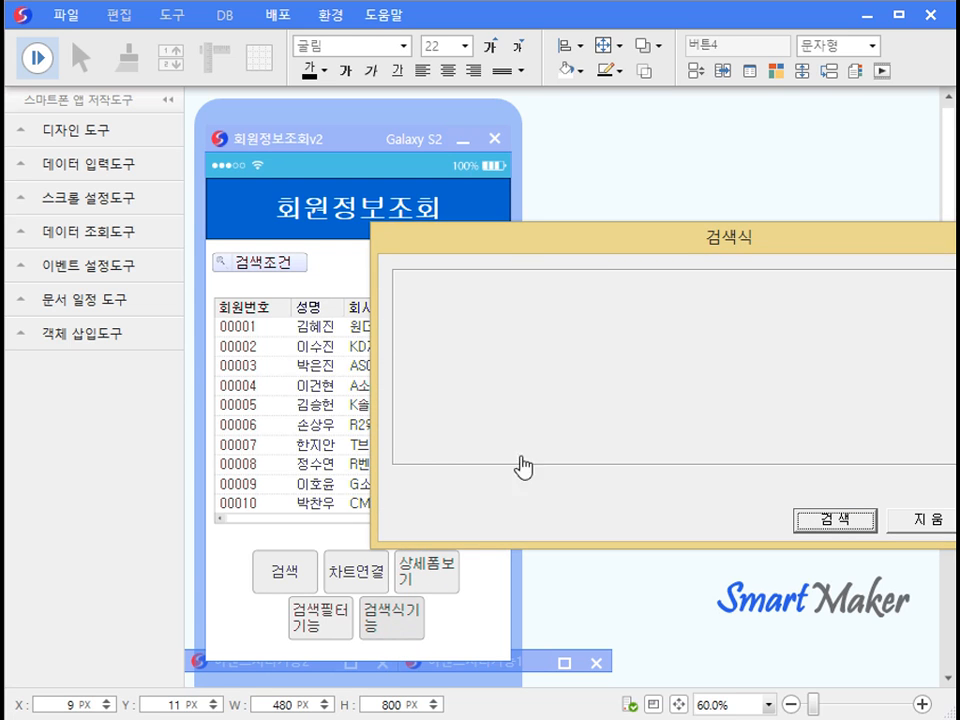
pyautogui.moveTo(606, 255); pyautogui.dragTo(760, 280)
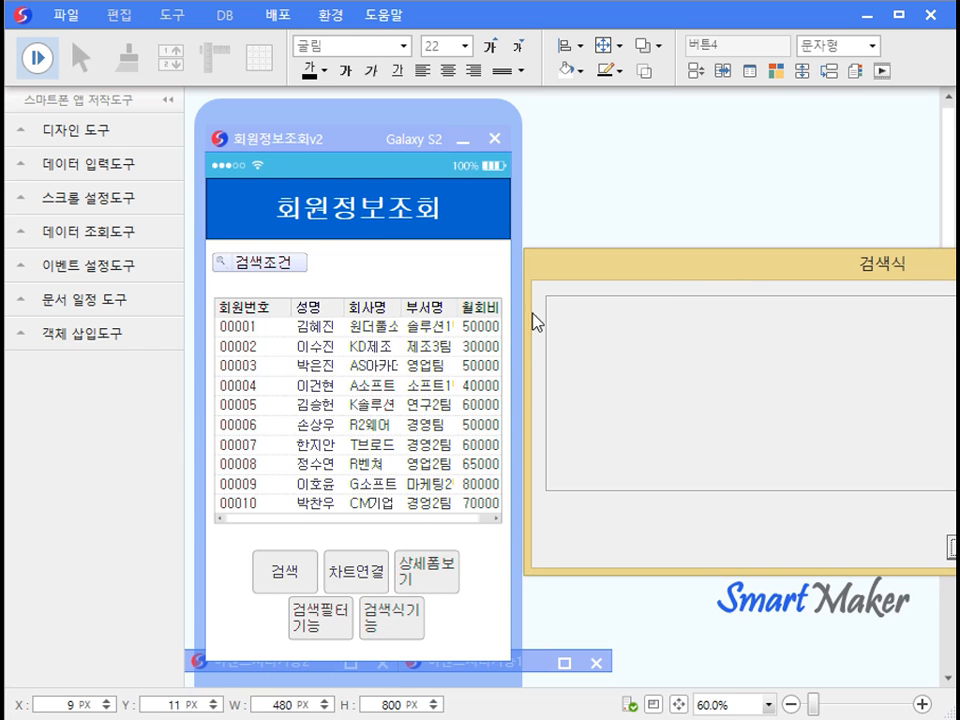
# Build a 회사명 '솔루션' and 회원번호 query, toggle AND/OR, cancel, and minimize 회원정보조회v2.
pyautogui.click(390, 312)
pyautogui.moveTo(626, 272); pyautogui.dragTo(396, 66)
pyautogui.click(474, 116)
pyautogui.write('솔루션')
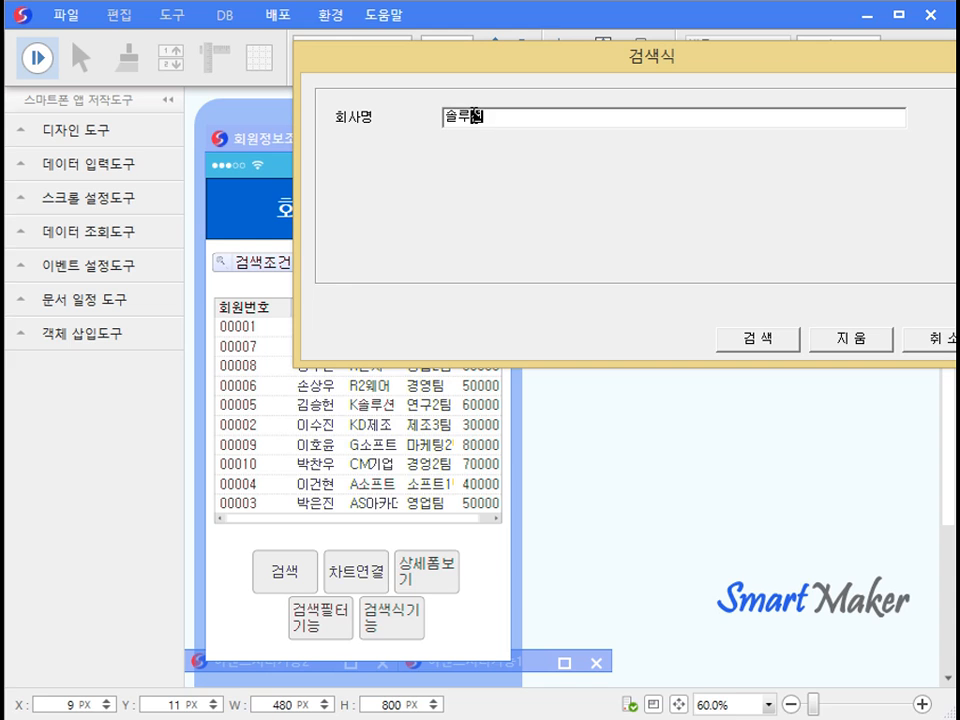
pyautogui.click(271, 312)
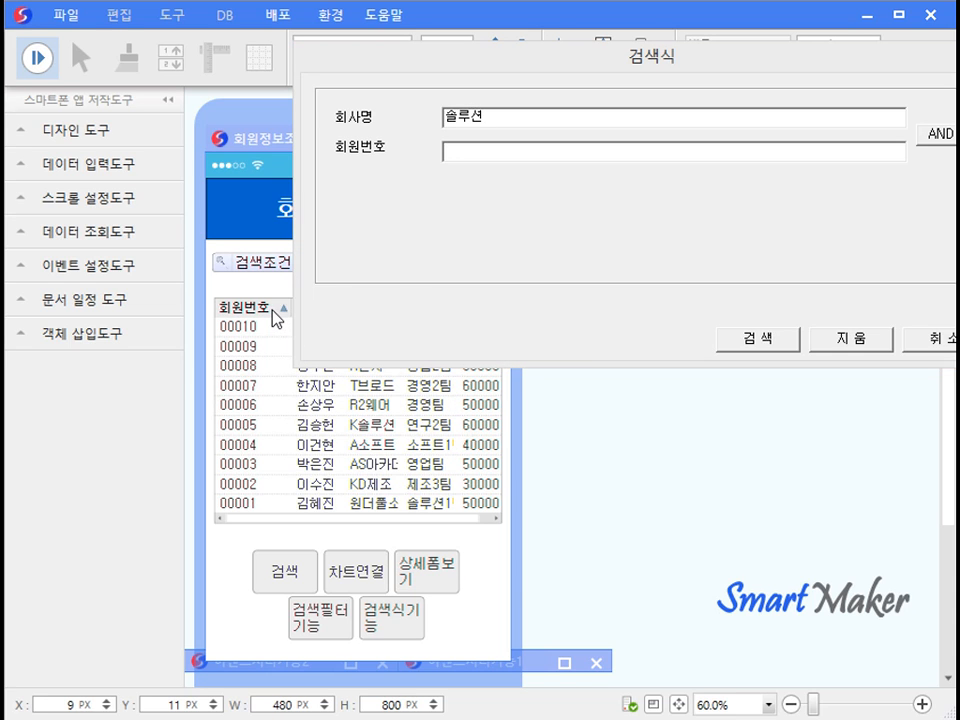
pyautogui.click(938, 134)
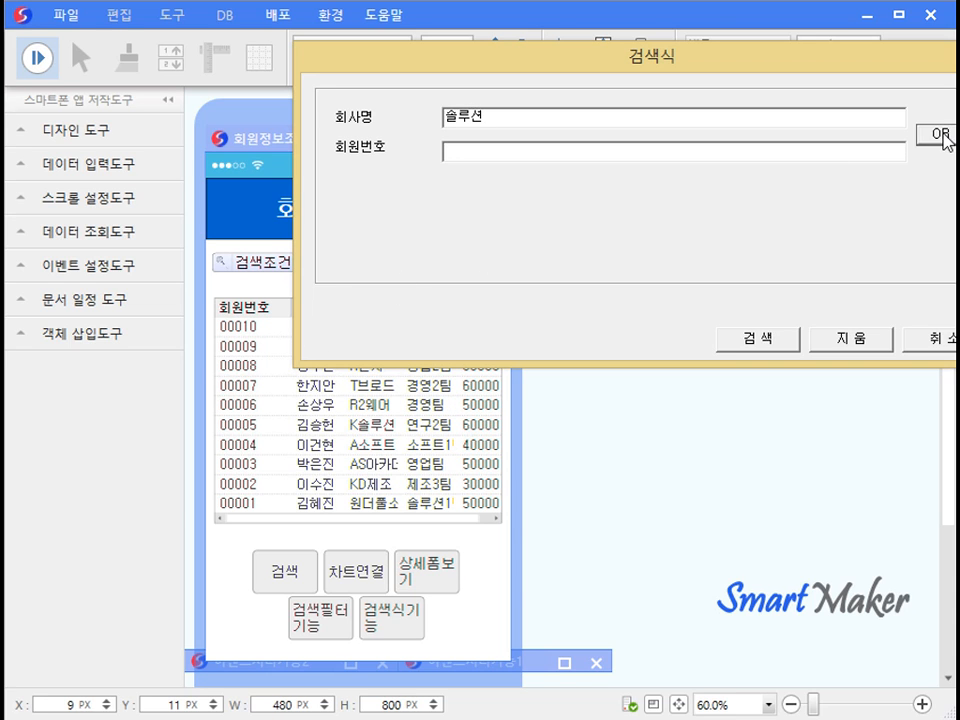
pyautogui.click(940, 134)
pyautogui.moveTo(943, 77); pyautogui.dragTo(909, 73)
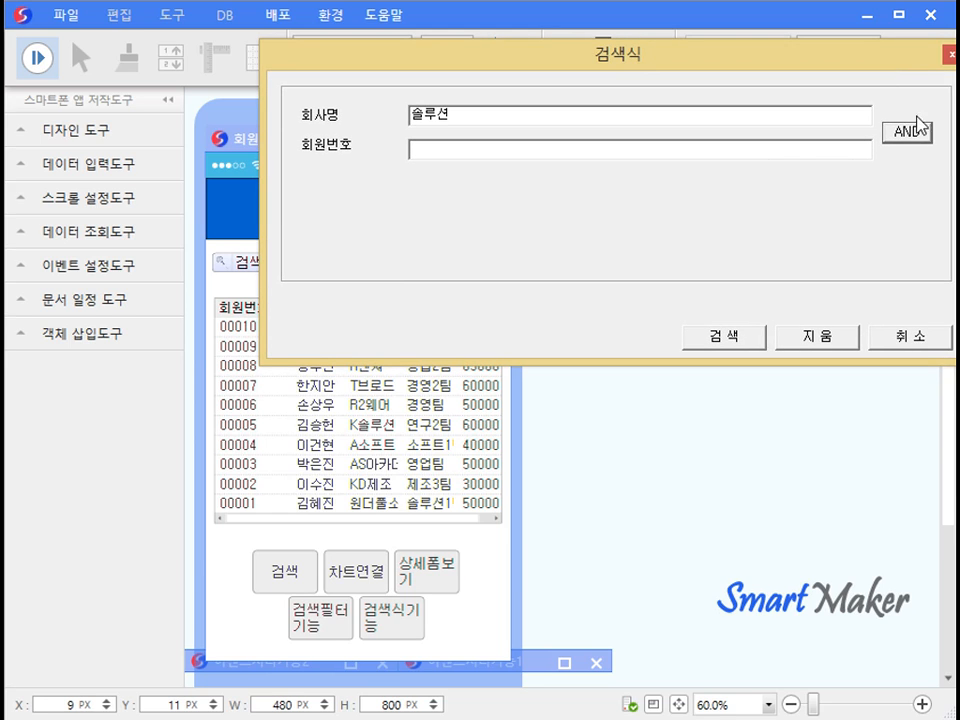
pyautogui.click(921, 136)
pyautogui.click(922, 138)
pyautogui.click(905, 342)
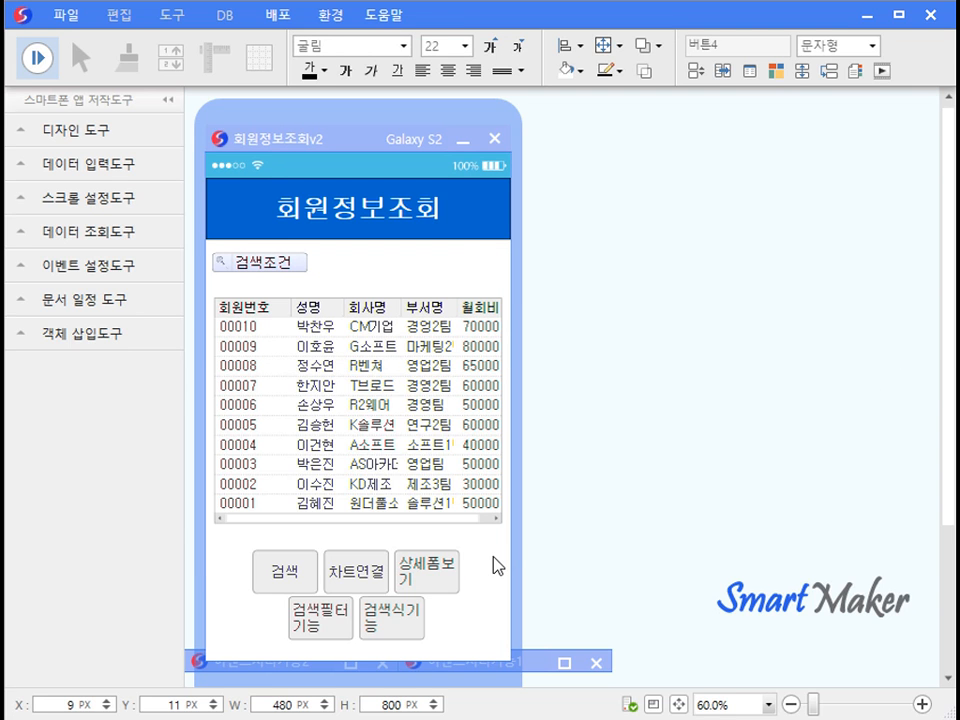
pyautogui.click(458, 140)
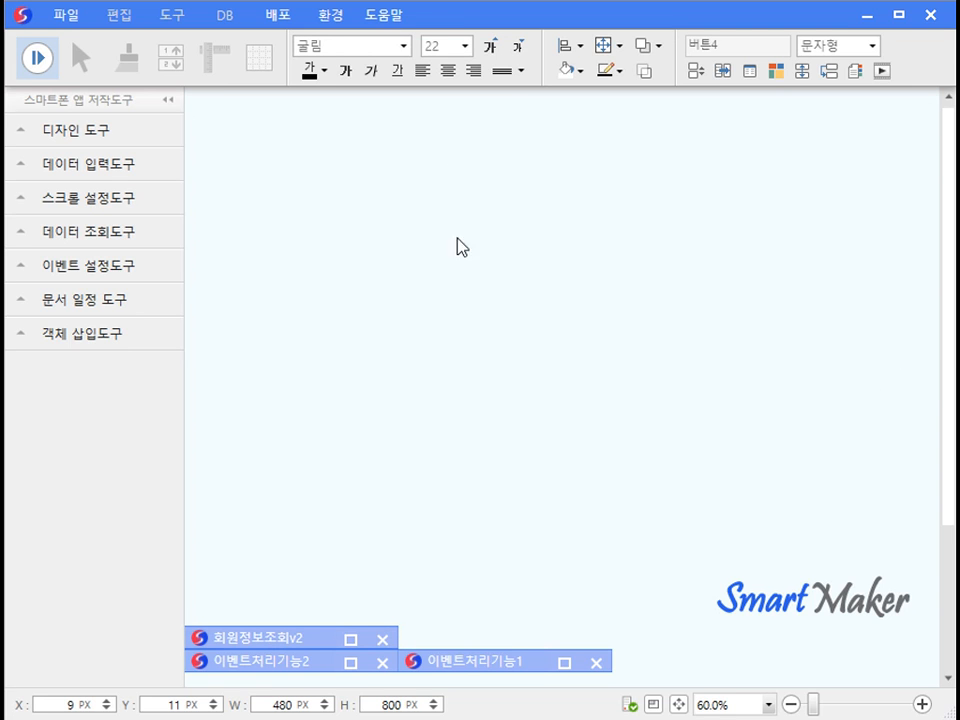
# Restore 이벤트처리기능2, set its first button to 차트그리기, and nudge both input fields up.
pyautogui.click(350, 664)
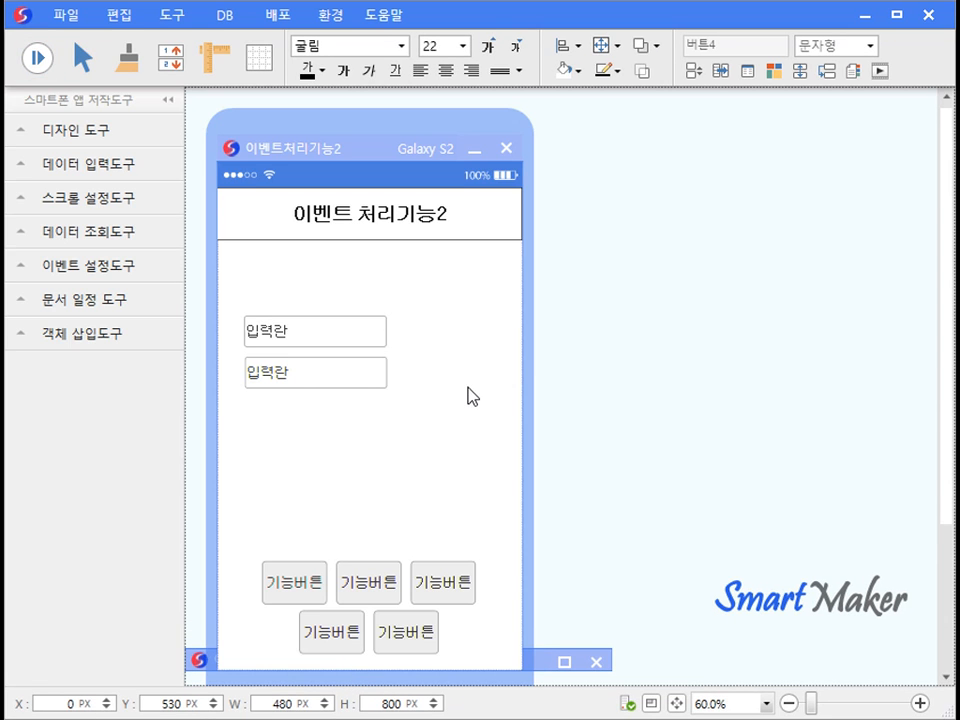
pyautogui.doubleClick(315, 574)
pyautogui.click(685, 274)
pyautogui.scroll(-1, 697, 337)
pyautogui.click(625, 452)
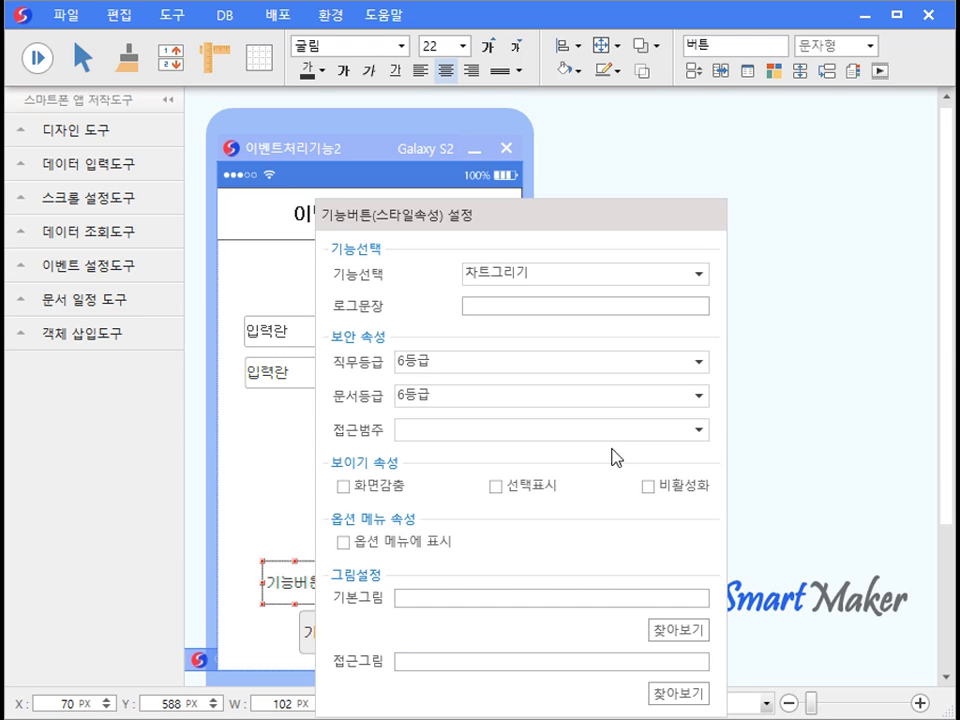
pyautogui.click(307, 487)
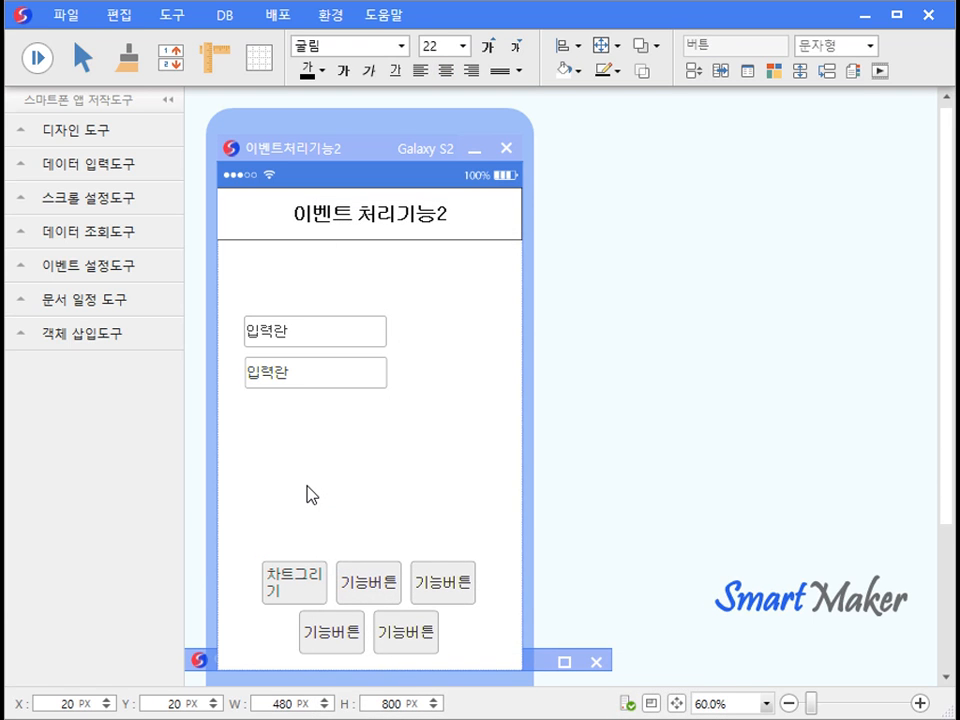
pyautogui.moveTo(421, 426); pyautogui.dragTo(215, 290)
pyautogui.press('Up')
pyautogui.press('Up')
pyautogui.press('Up')
pyautogui.press('Up')
pyautogui.press('Up')
pyautogui.press('Up')
pyautogui.press('Up')
pyautogui.press('Up')
# Place a chart below the input fields and set its data table to 회원정보관리.
pyautogui.click(262, 389)
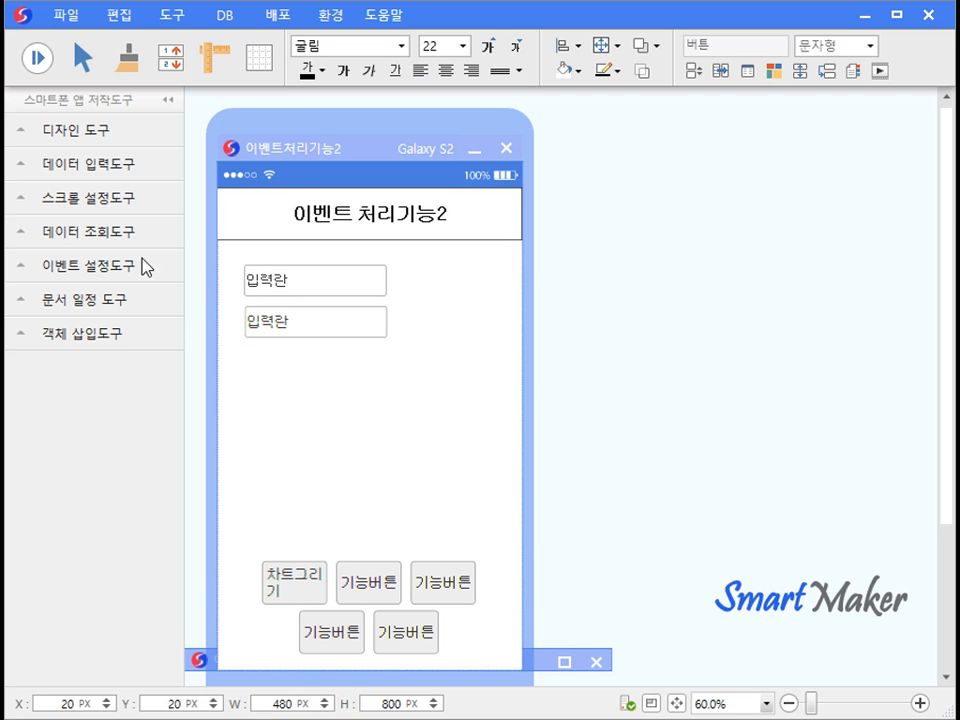
pyautogui.click(132, 238)
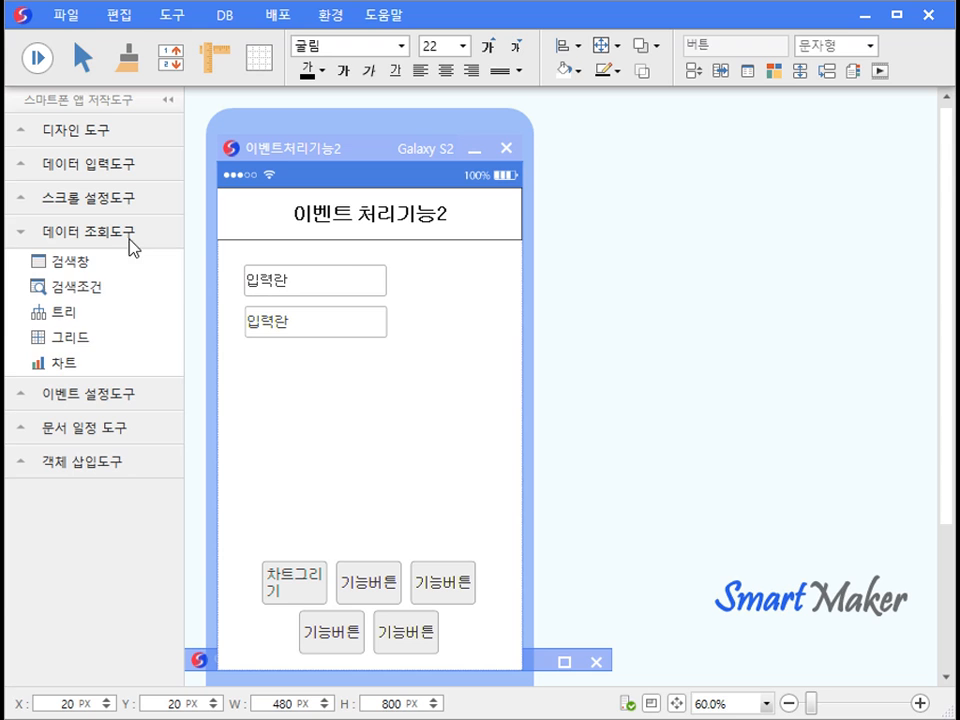
pyautogui.moveTo(122, 366); pyautogui.dragTo(363, 443)
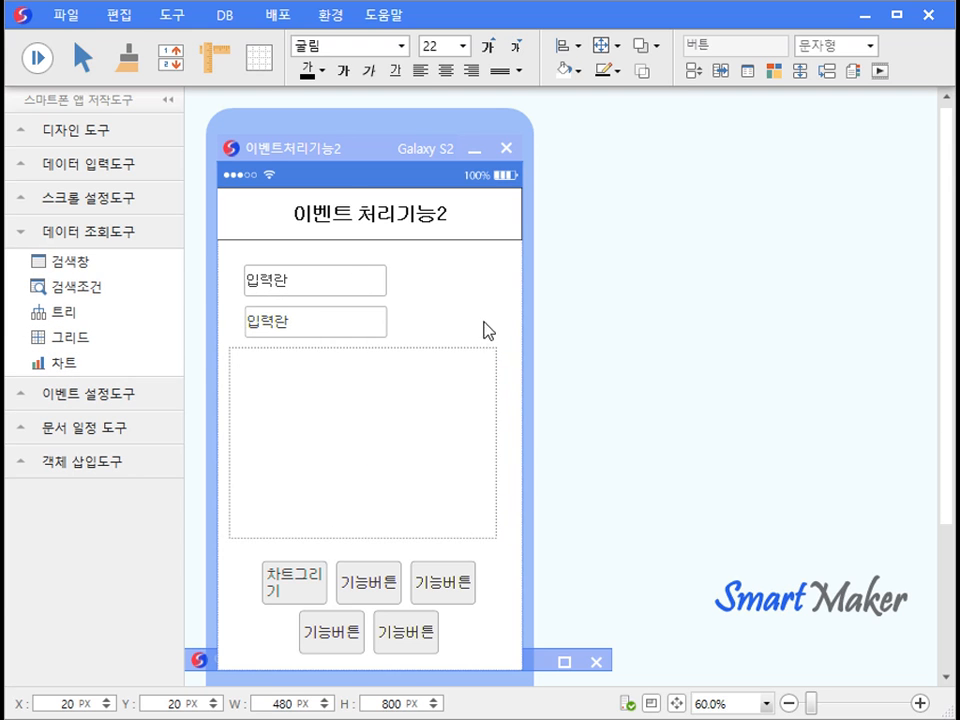
pyautogui.rightClick(477, 372)
pyautogui.click(526, 401)
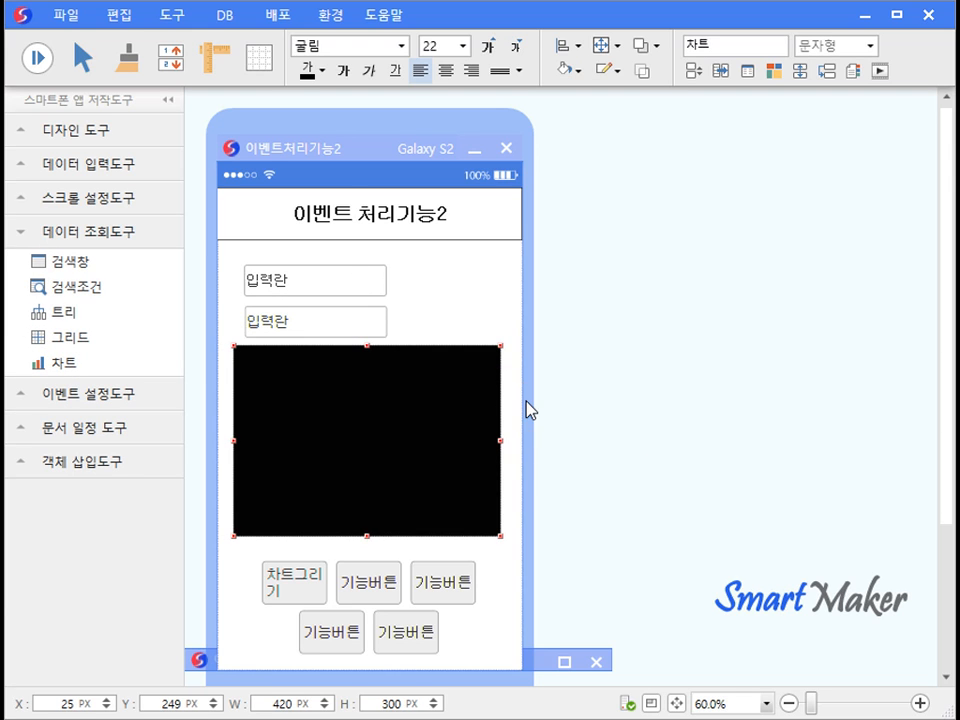
pyautogui.click(912, 292)
pyautogui.moveTo(912, 328); pyautogui.dragTo(904, 574)
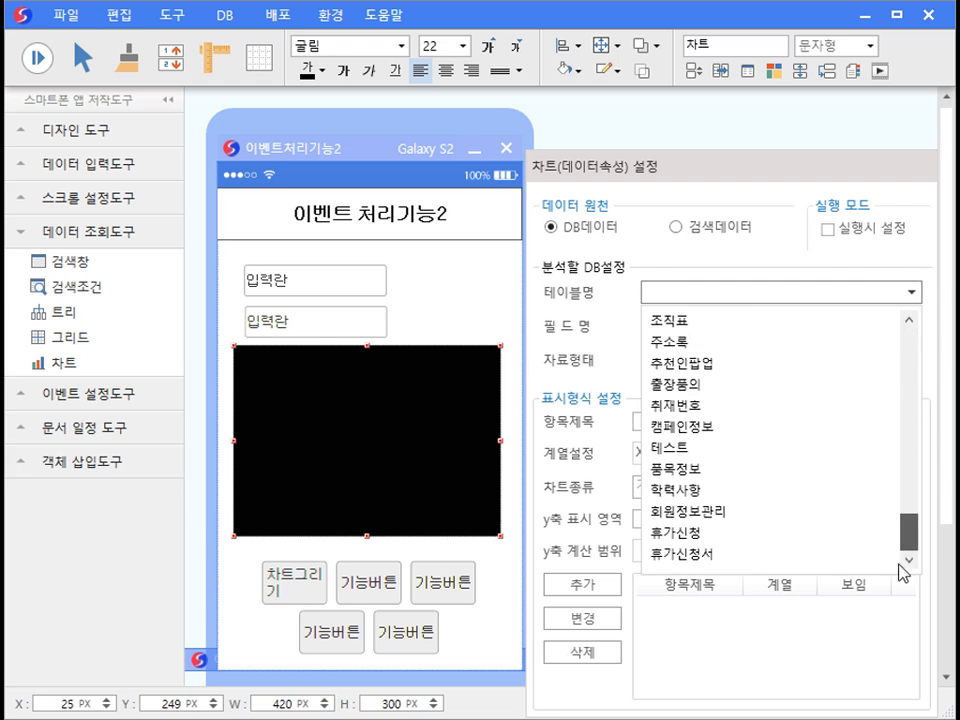
pyautogui.click(826, 510)
# Add 성명 as X-axis and 월회비 as Y-axis series, then preview the form.
pyautogui.click(911, 325)
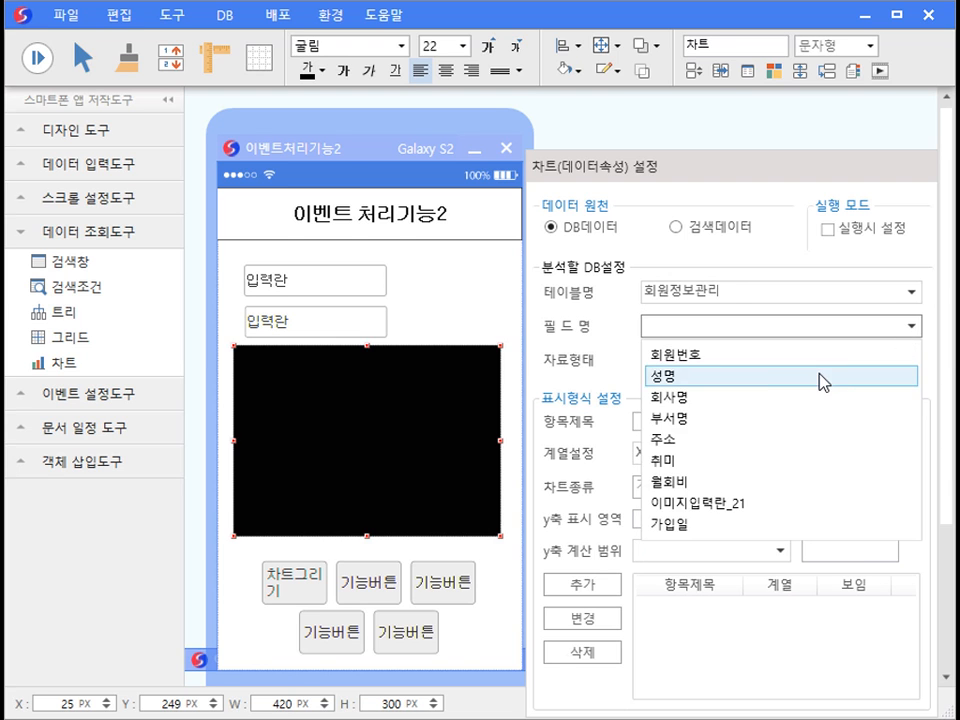
pyautogui.click(763, 377)
pyautogui.click(583, 583)
pyautogui.click(911, 325)
pyautogui.click(735, 487)
pyautogui.click(716, 453)
pyautogui.click(682, 503)
pyautogui.click(583, 583)
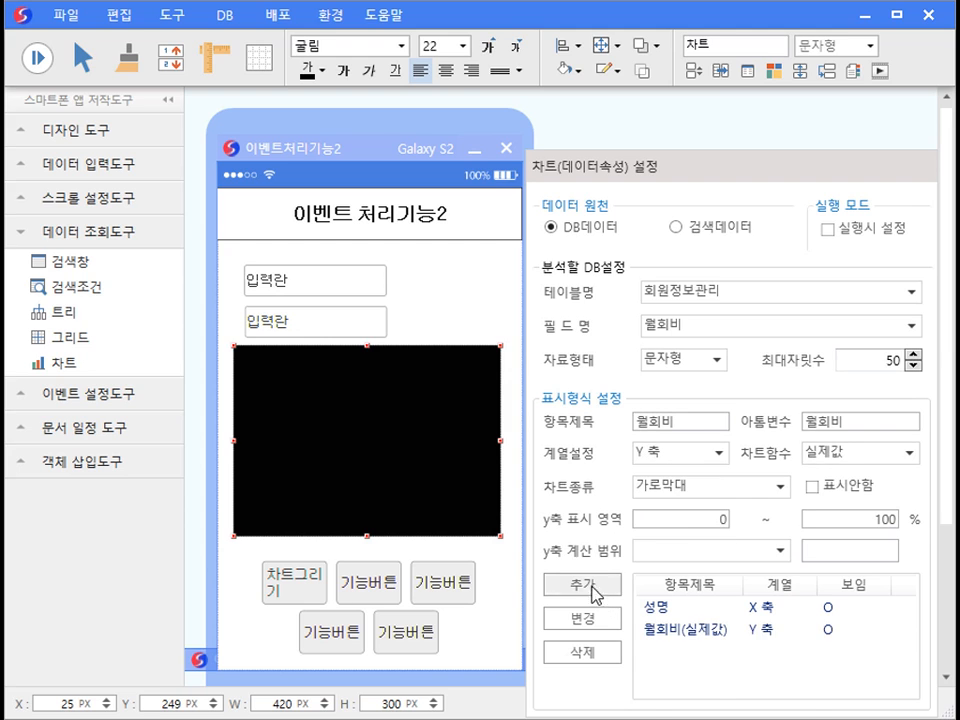
pyautogui.click(506, 564)
pyautogui.click(37, 57)
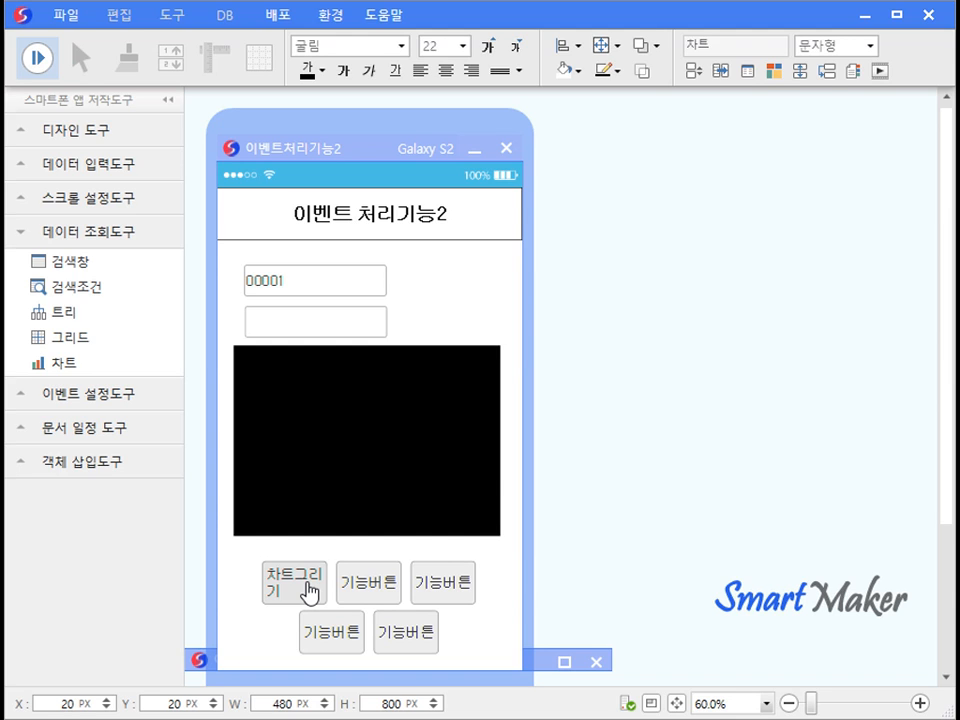
pyautogui.click(38, 58)
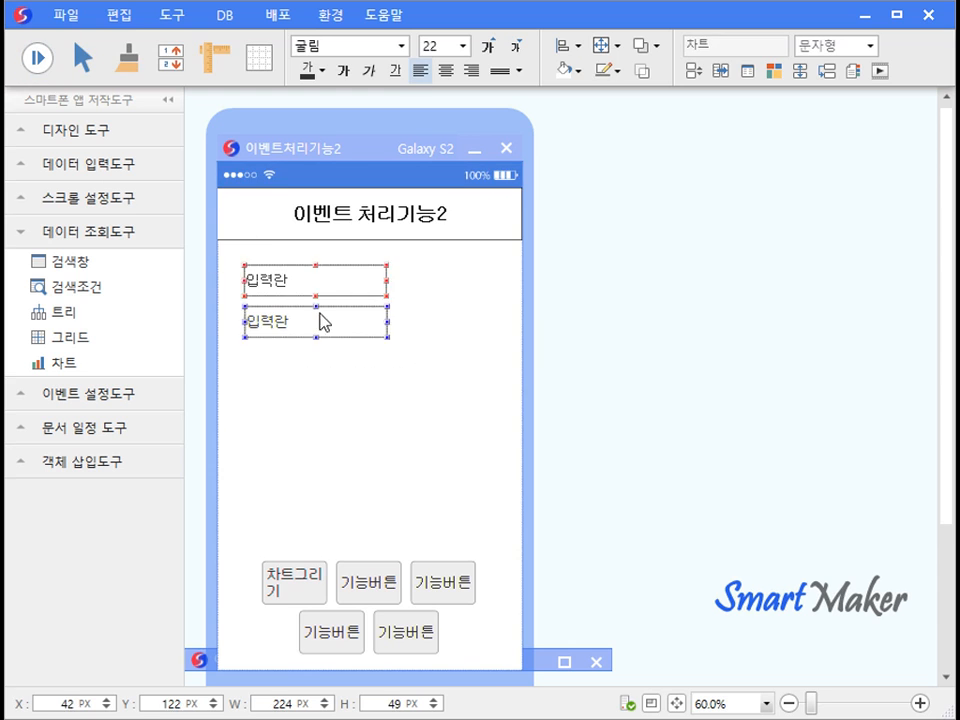
# Set the second function button's function to 지도보기.
pyautogui.doubleClick(368, 582)
pyautogui.click(768, 273)
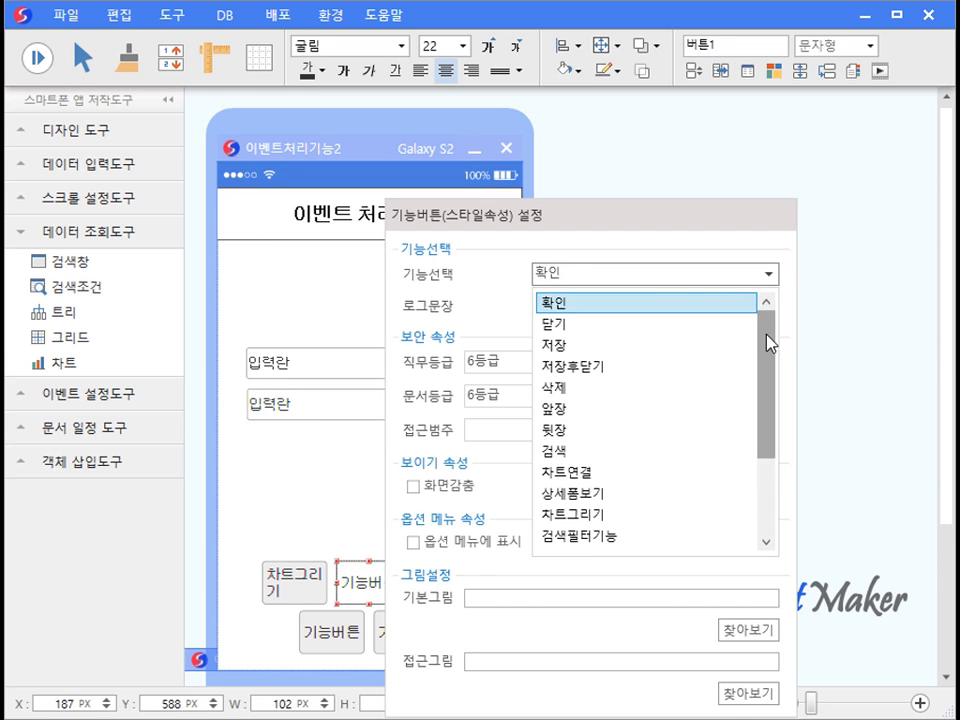
pyautogui.scroll(-2, 750, 476)
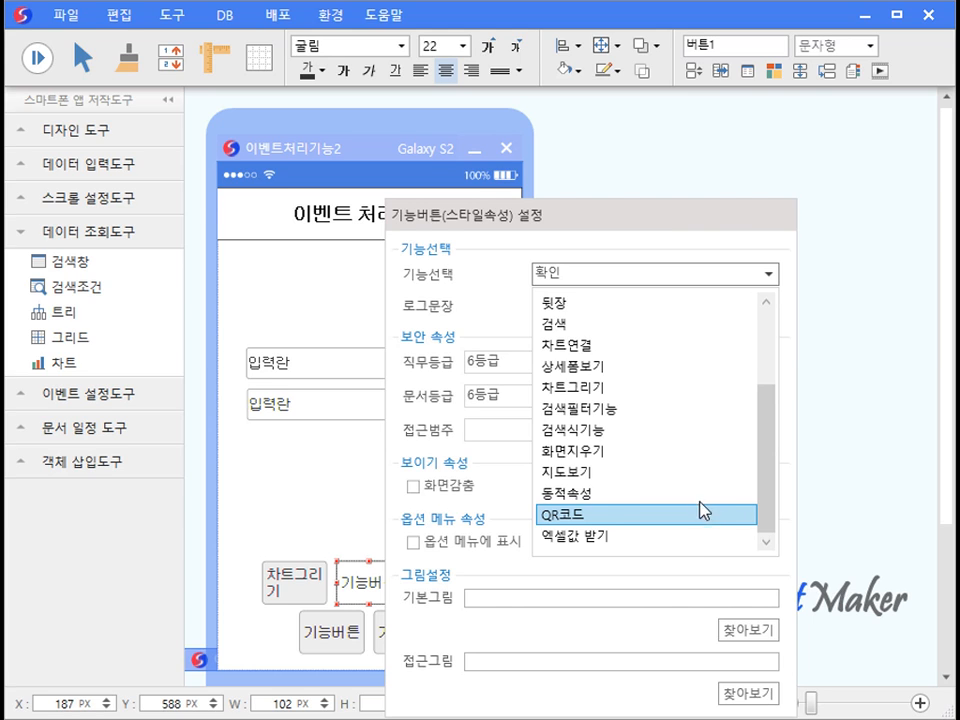
pyautogui.click(680, 472)
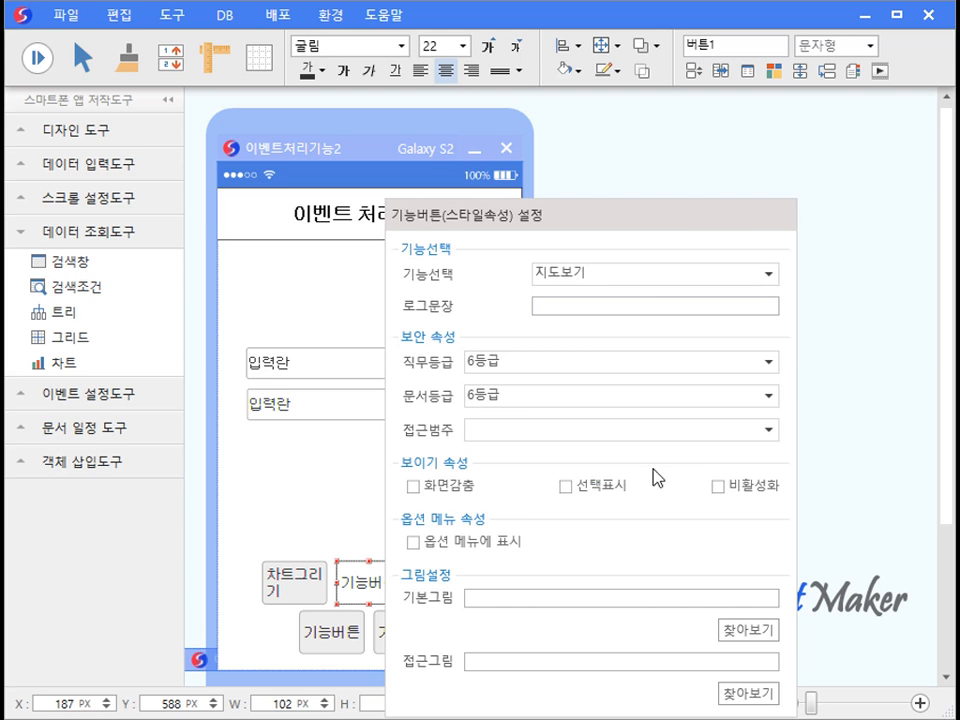
pyautogui.click(360, 485)
# Set the third function button's function to 동적속성.
pyautogui.doubleClick(443, 582)
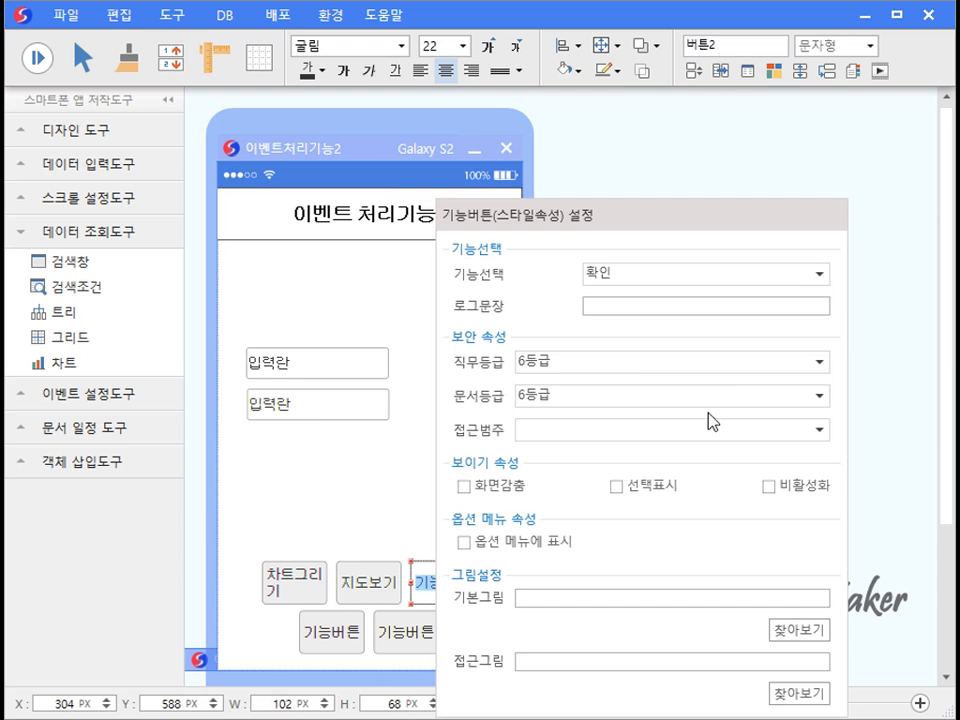
pyautogui.click(820, 276)
pyautogui.scroll(-2, 805, 450)
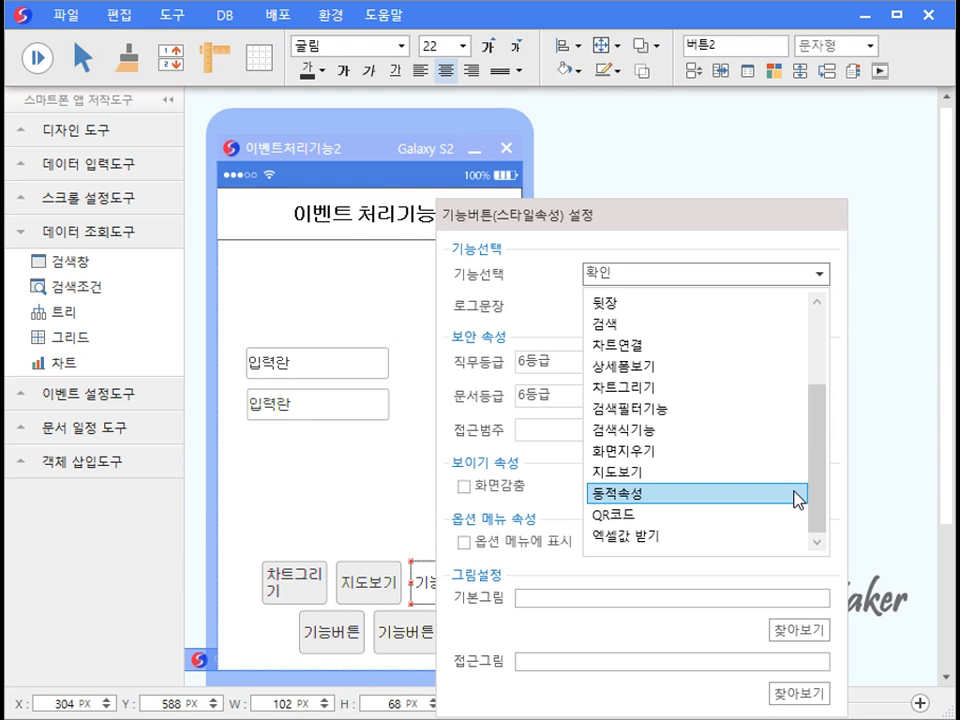
pyautogui.click(797, 495)
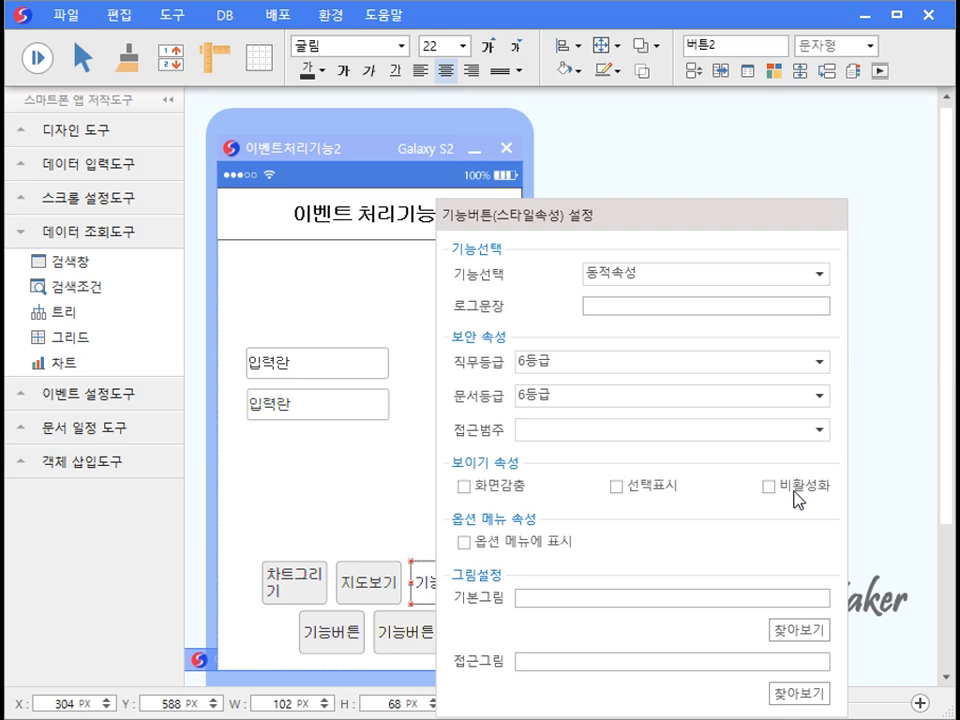
pyautogui.click(415, 504)
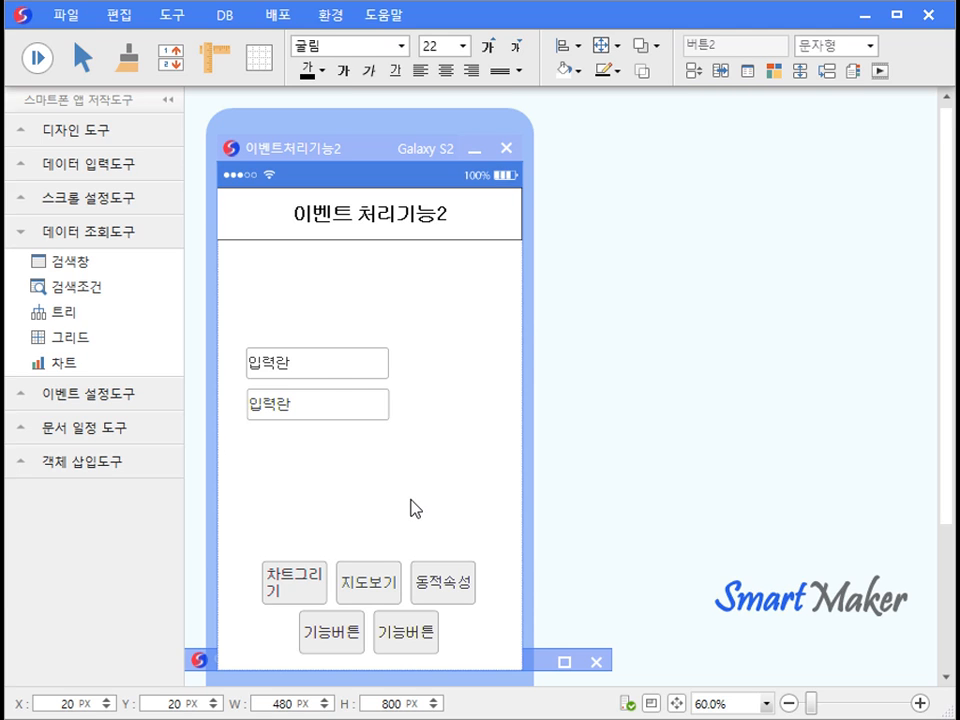
# Rename the second input field to 주소.
pyautogui.click(350, 403)
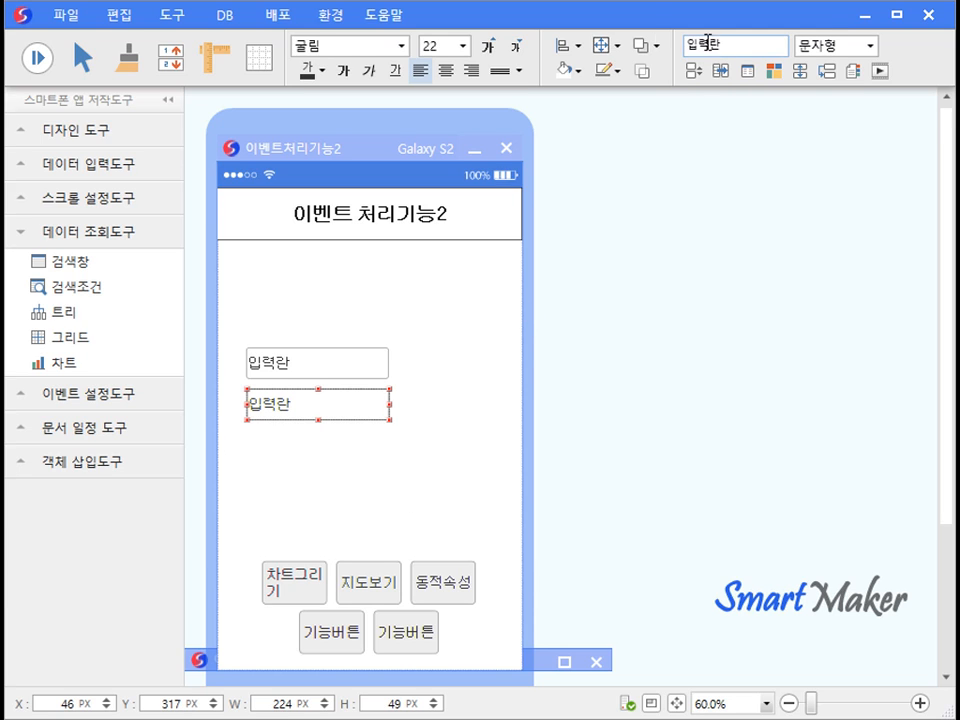
pyautogui.write('주소')
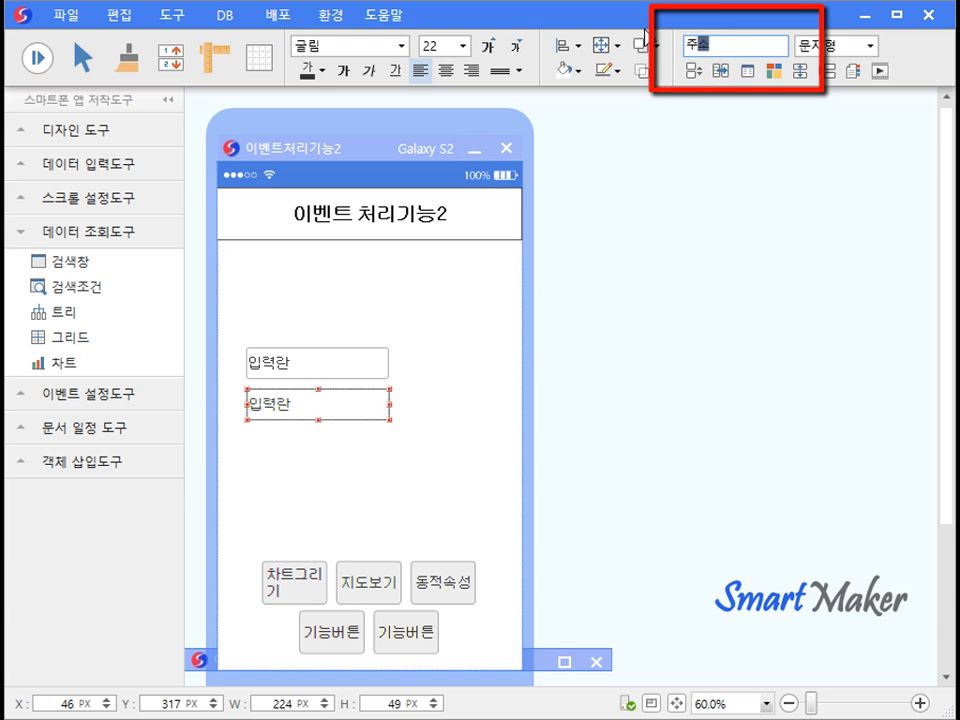
pyautogui.press('Return')
pyautogui.click(482, 525)
# Set the 동적속성 button's 연산및참조 reference object to the 주소 field.
pyautogui.click(460, 580)
pyautogui.rightClick(466, 588)
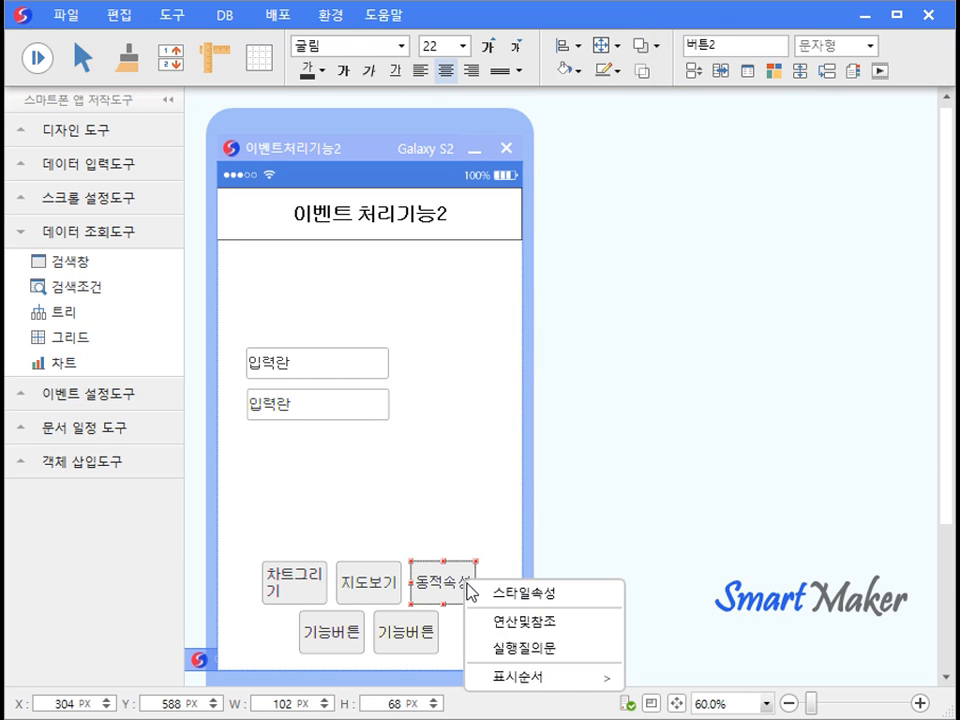
pyautogui.click(513, 624)
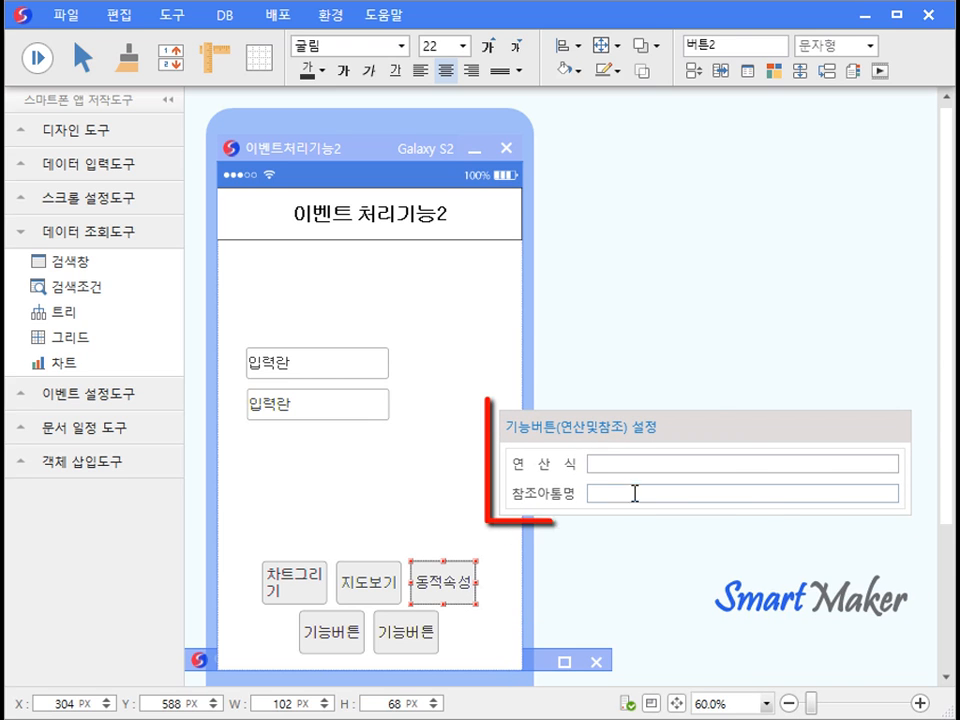
pyautogui.click(634, 493)
pyautogui.write('주소')
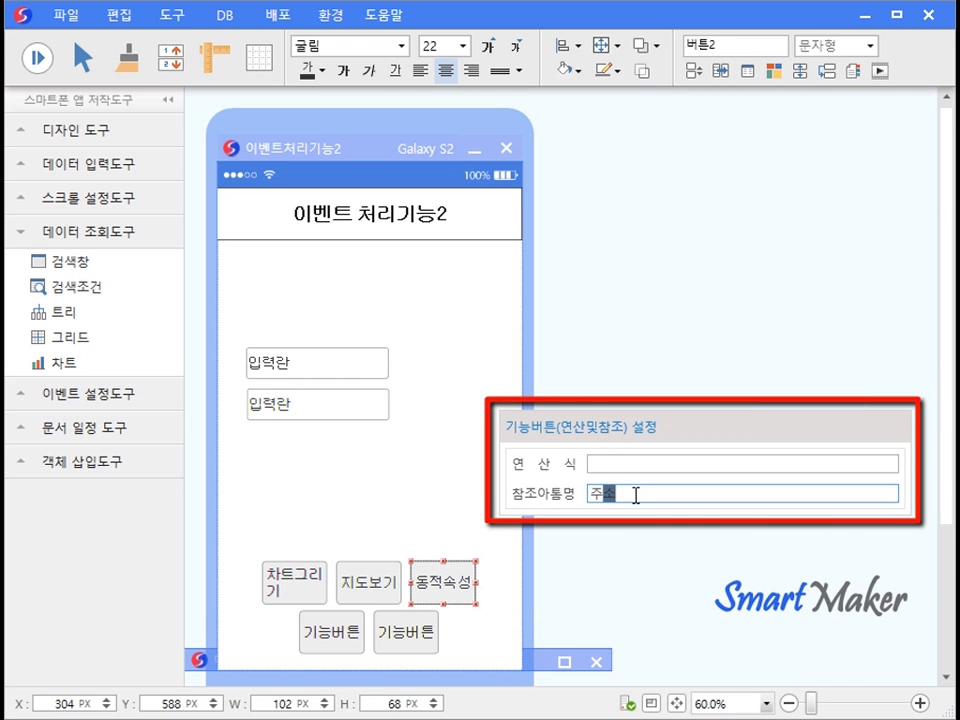
pyautogui.click(445, 489)
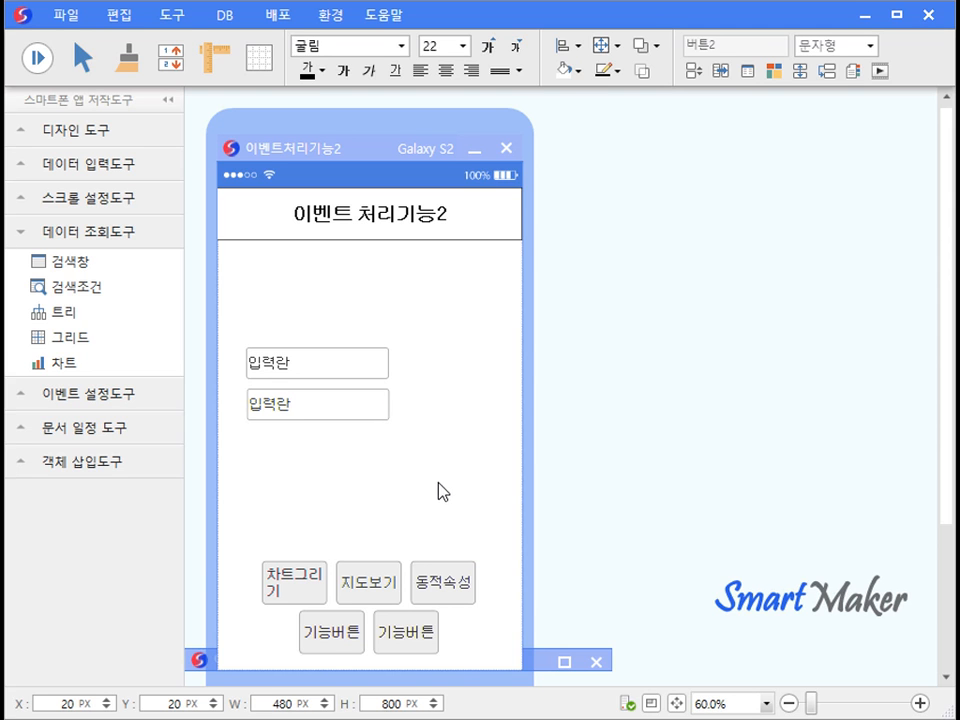
# Assign the QR코드 function to the bottom-left function button.
pyautogui.doubleClick(355, 624)
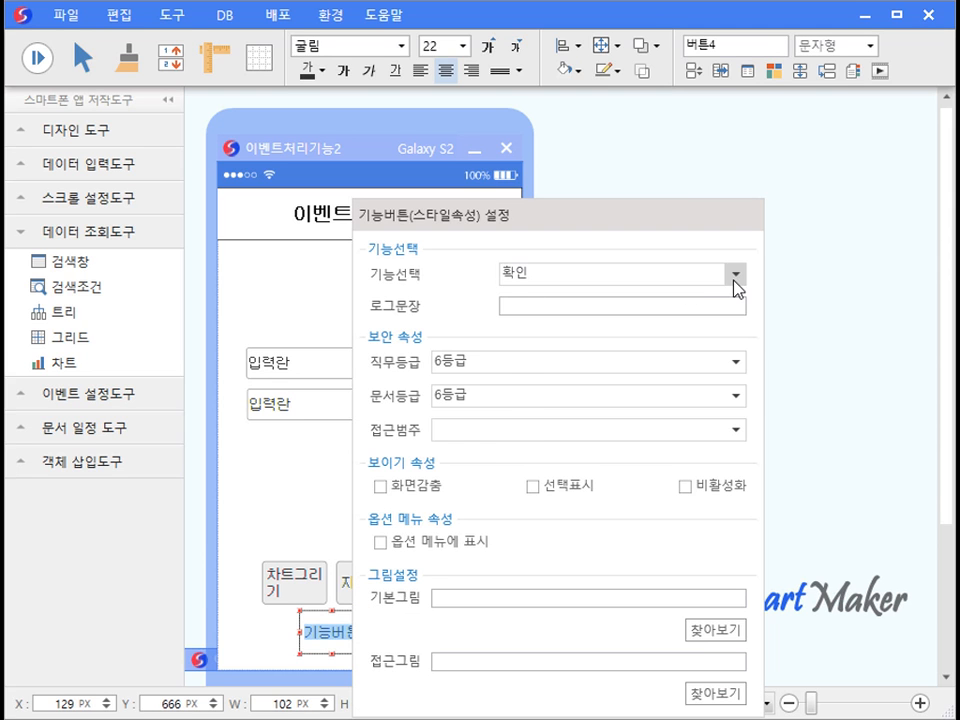
pyautogui.click(735, 274)
pyautogui.moveTo(735, 317); pyautogui.dragTo(708, 492)
pyautogui.click(678, 515)
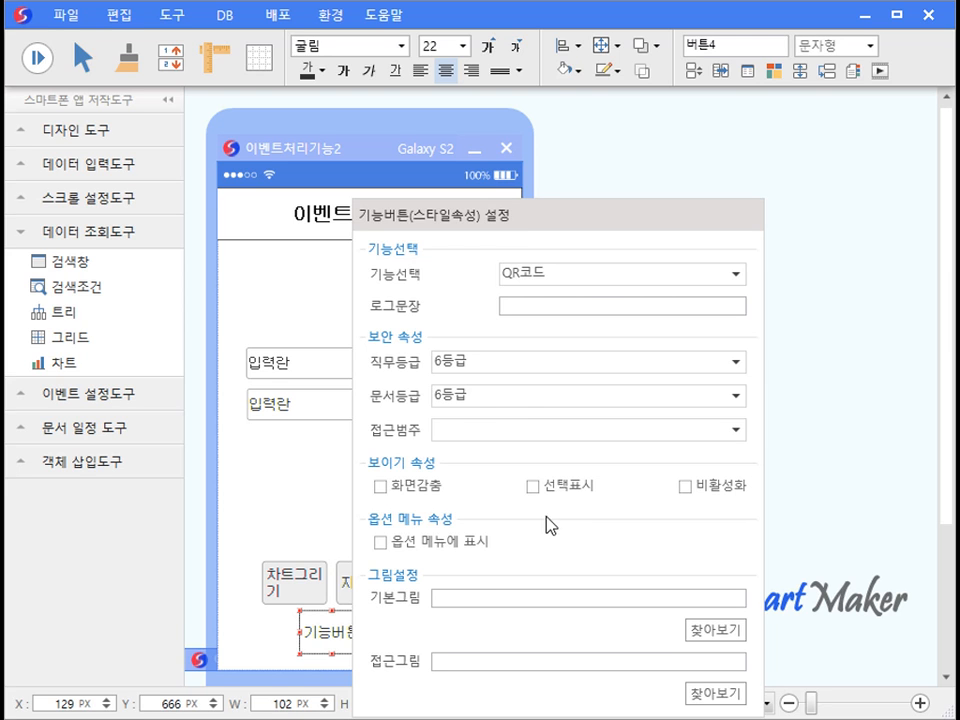
pyautogui.click(339, 499)
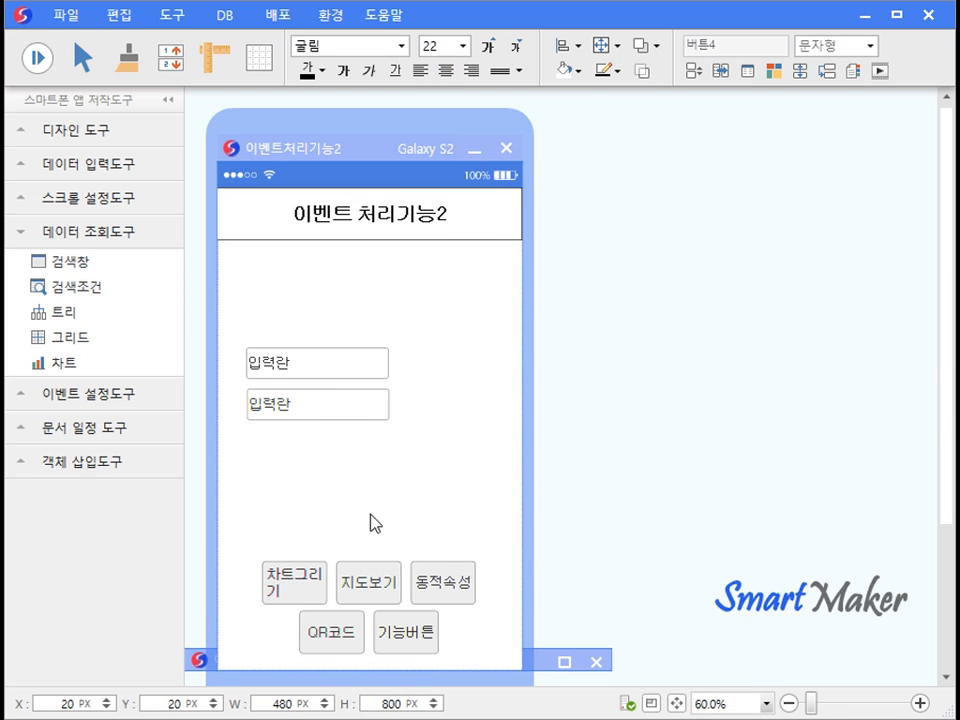
# Assign the 엑셀값 받기 function to the bottom-right function button.
pyautogui.doubleClick(428, 626)
pyautogui.click(810, 274)
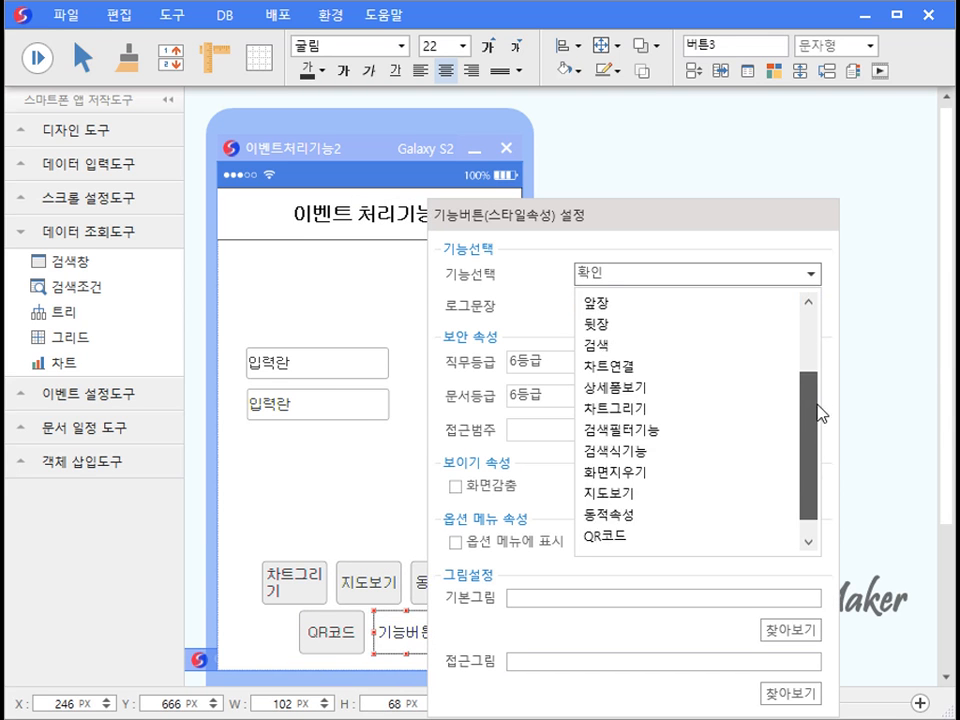
pyautogui.moveTo(817, 405); pyautogui.dragTo(819, 425)
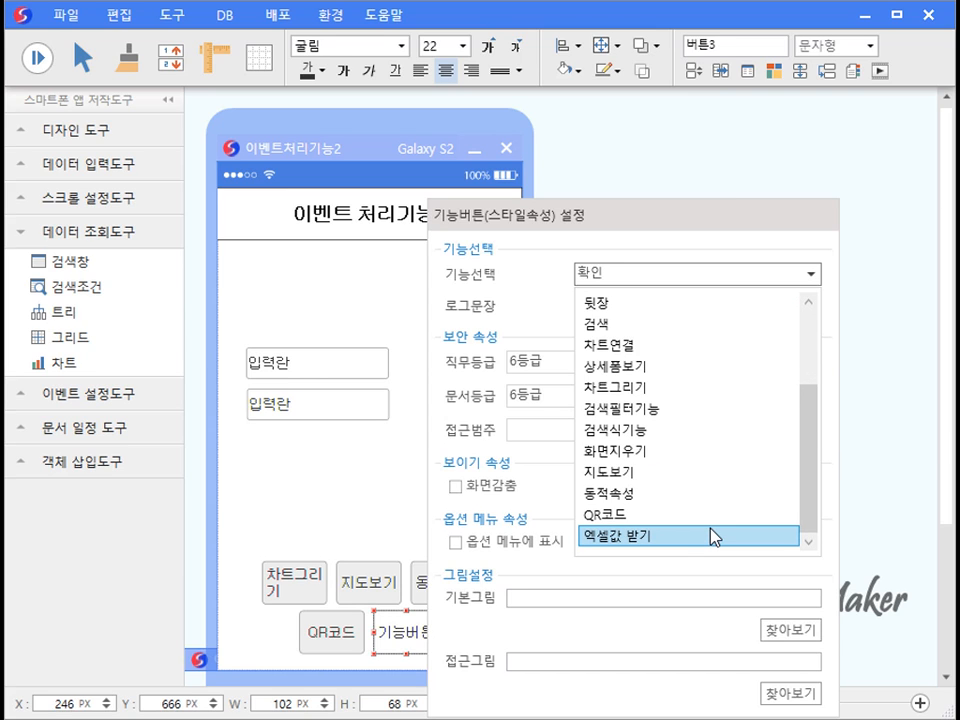
pyautogui.click(710, 529)
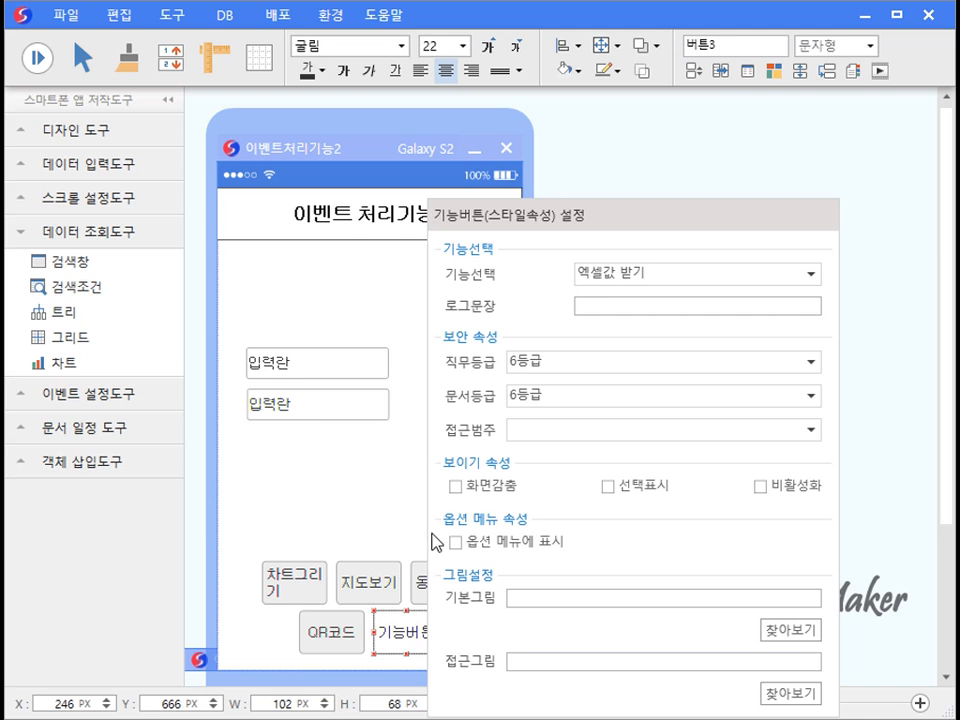
pyautogui.click(428, 521)
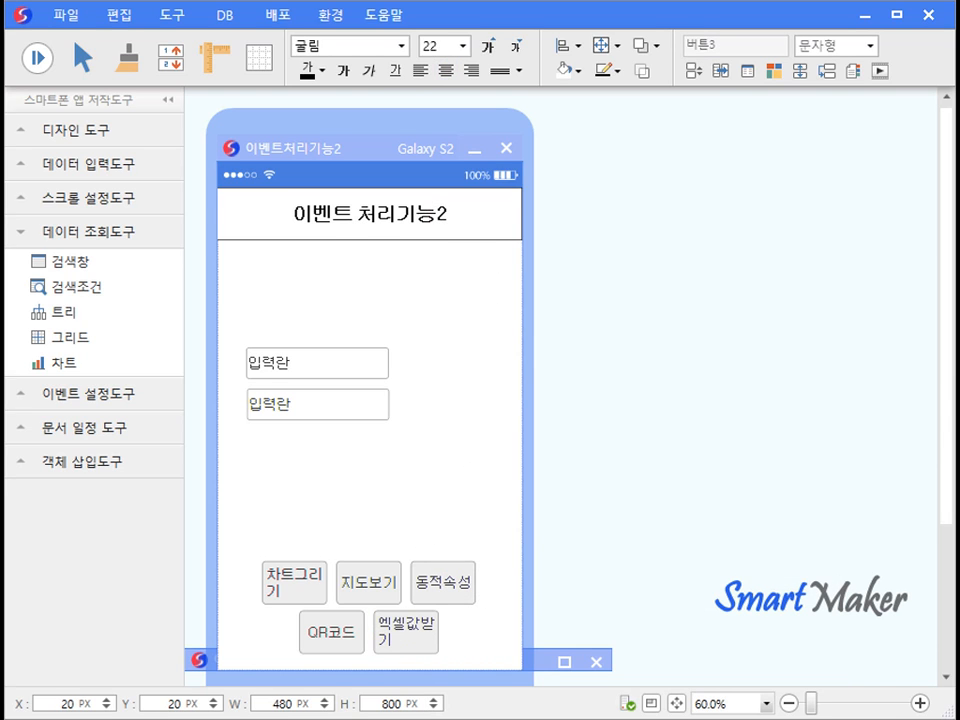